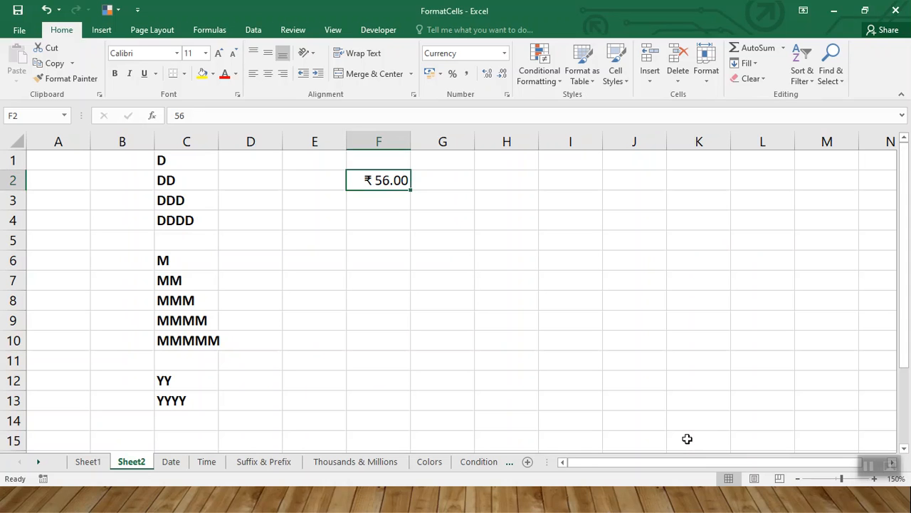
# Step: Enter 1 in cell H3 and format the cell as Short Date
pyautogui.press('Right')
pyautogui.press('Right')
pyautogui.press('Down')
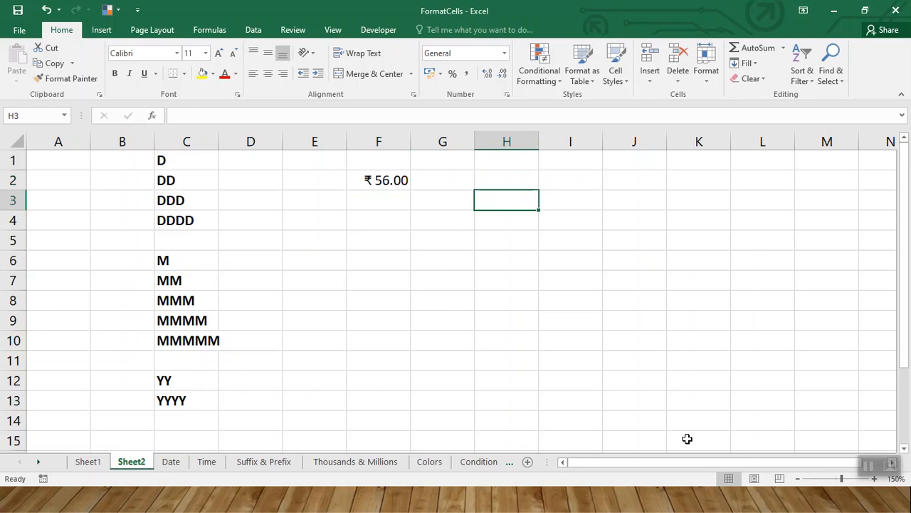
pyautogui.write('1')
pyautogui.press('Return')
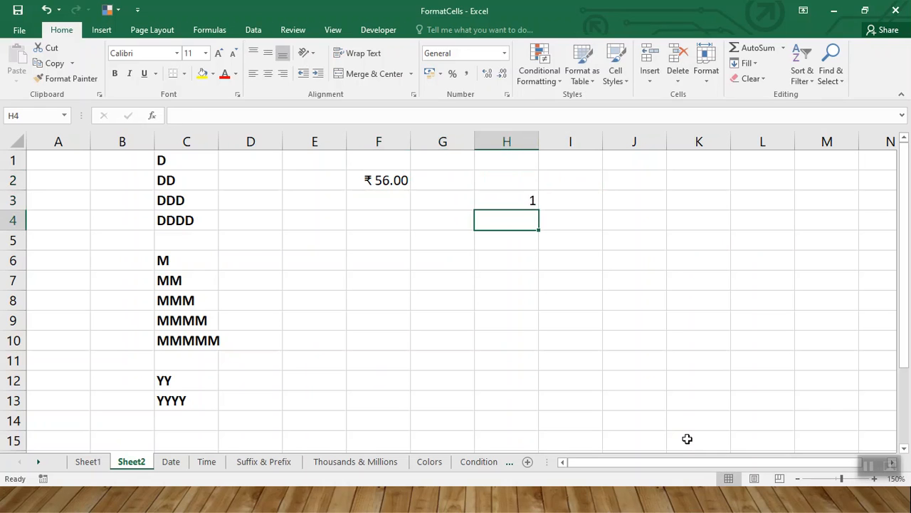
pyautogui.press('Up')
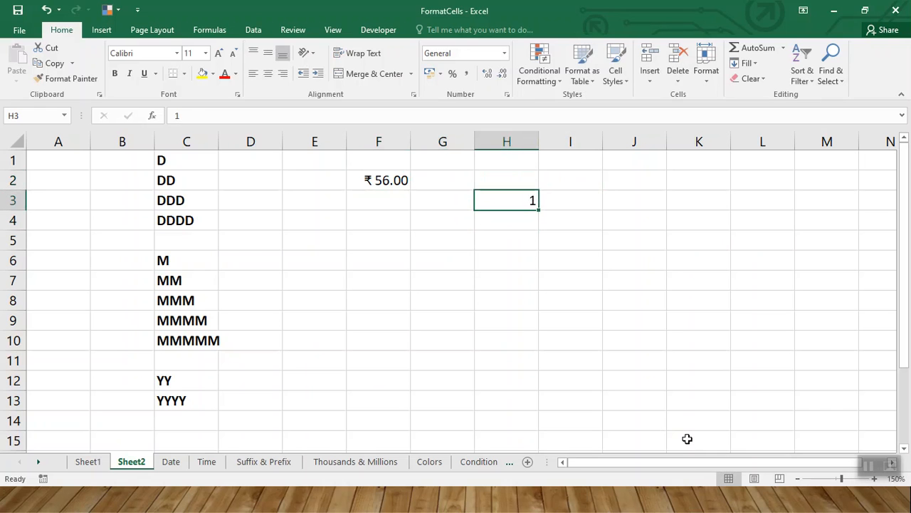
pyautogui.click(504, 54)
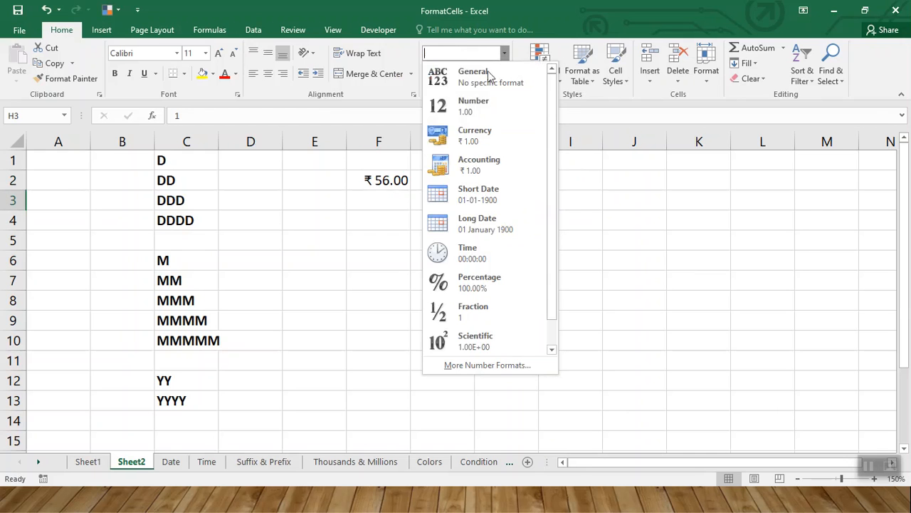
pyautogui.click(477, 195)
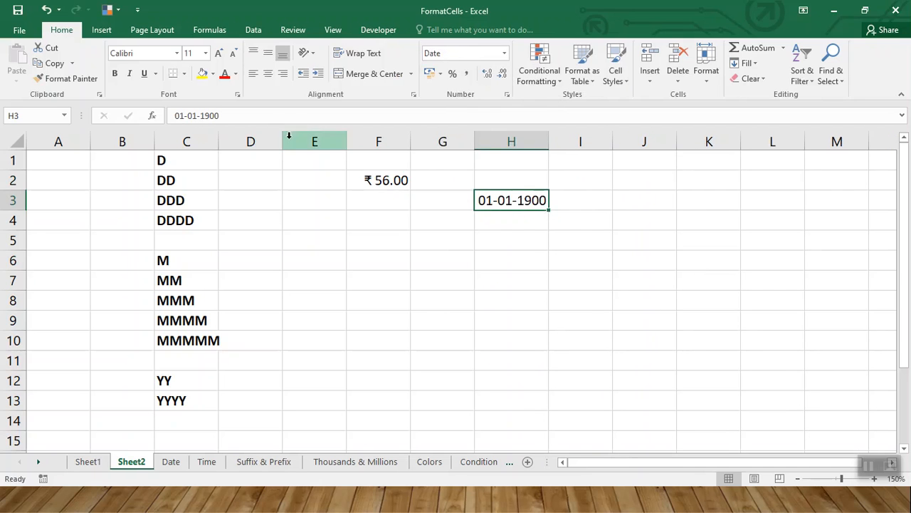
# Step: Widen column D to about twice its width and enter the current date, 27-02-2021, in cell D1
pyautogui.click(265, 160)
pyautogui.moveTo(282, 140); pyautogui.dragTo(351, 142)
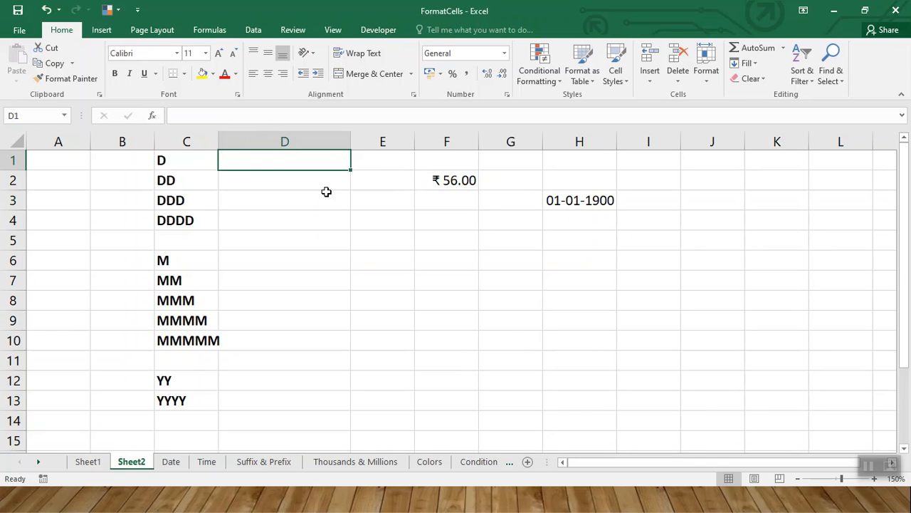
pyautogui.hotkey('ctrl', ';')
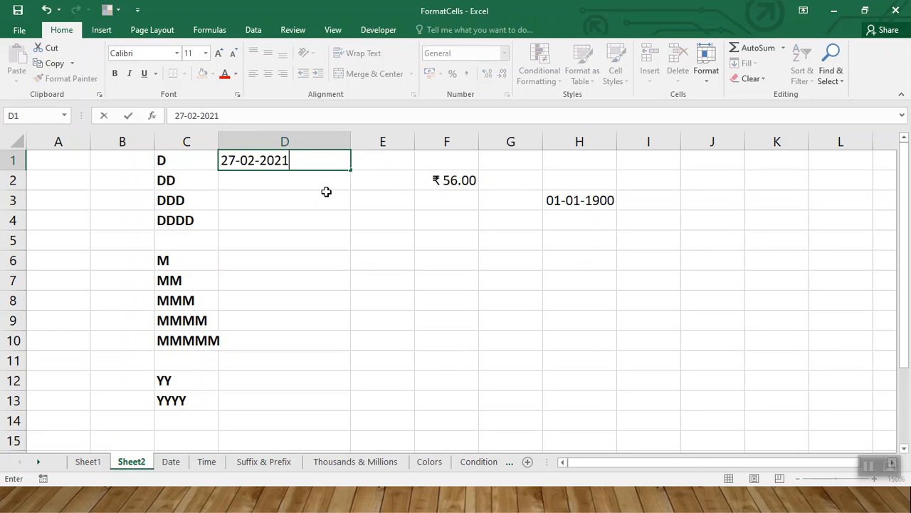
pyautogui.press('Return')
pyautogui.press('Up')
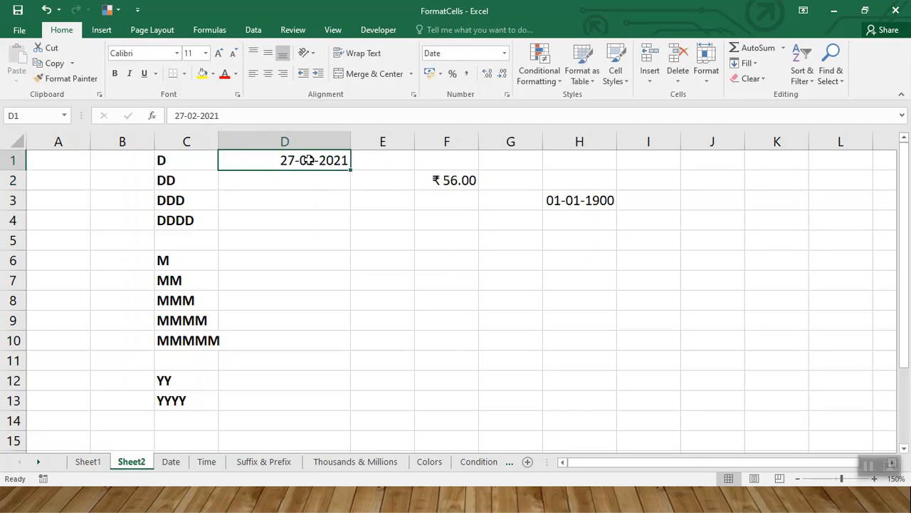
# Step: Apply the custom number format d to the date in cell D1
pyautogui.rightClick(311, 164)
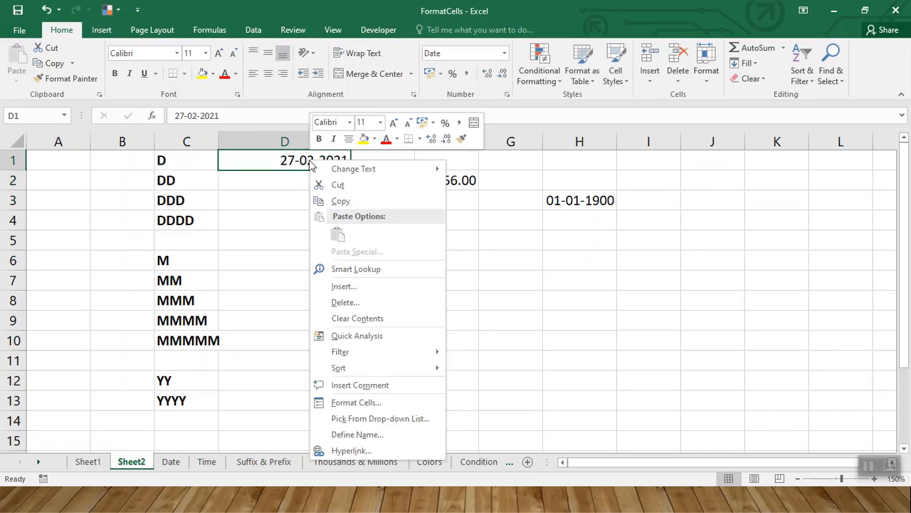
pyautogui.click(350, 402)
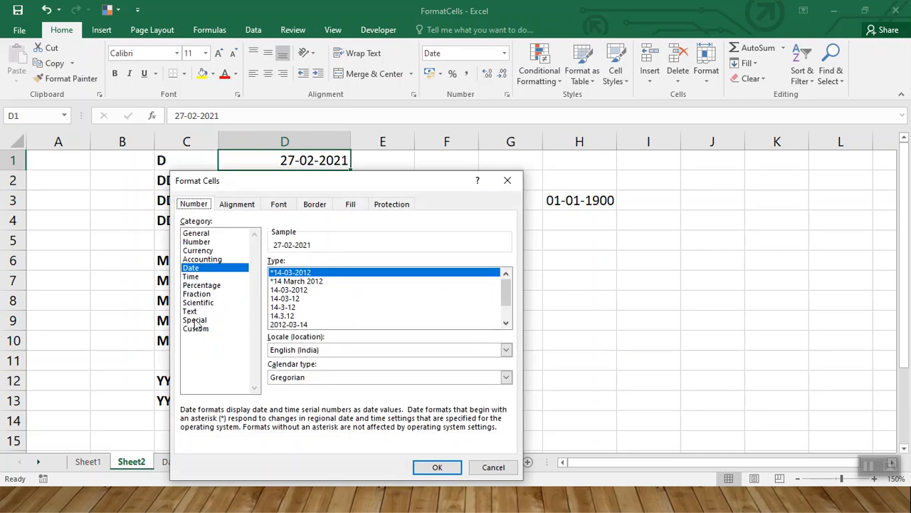
pyautogui.click(198, 331)
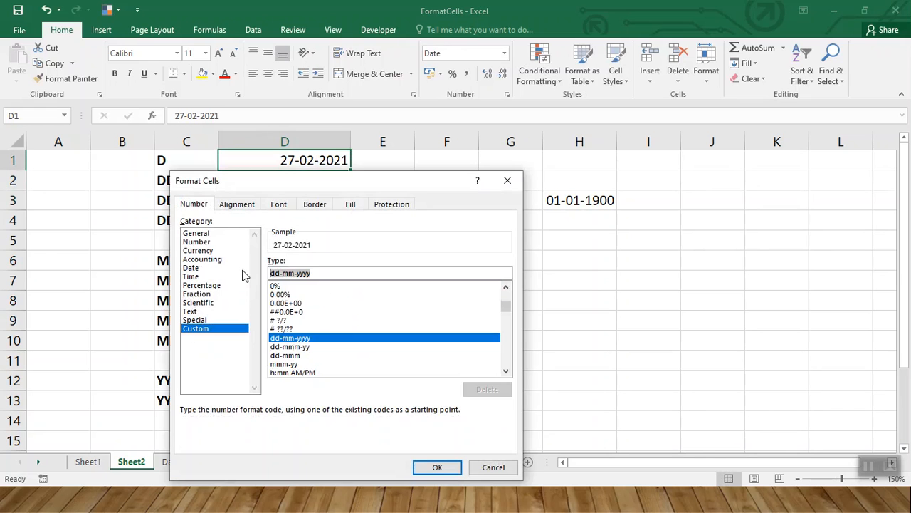
pyautogui.write('d')
pyautogui.click(437, 466)
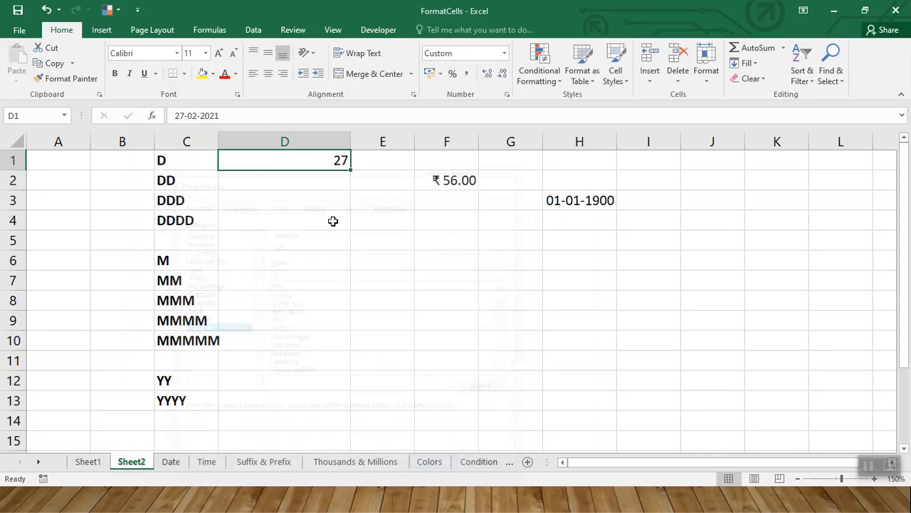
# Step: Change the day of the date in cell D1 to 02, making it 02-02-2021
pyautogui.moveTo(182, 115); pyautogui.dragTo(169, 109)
pyautogui.write('02')
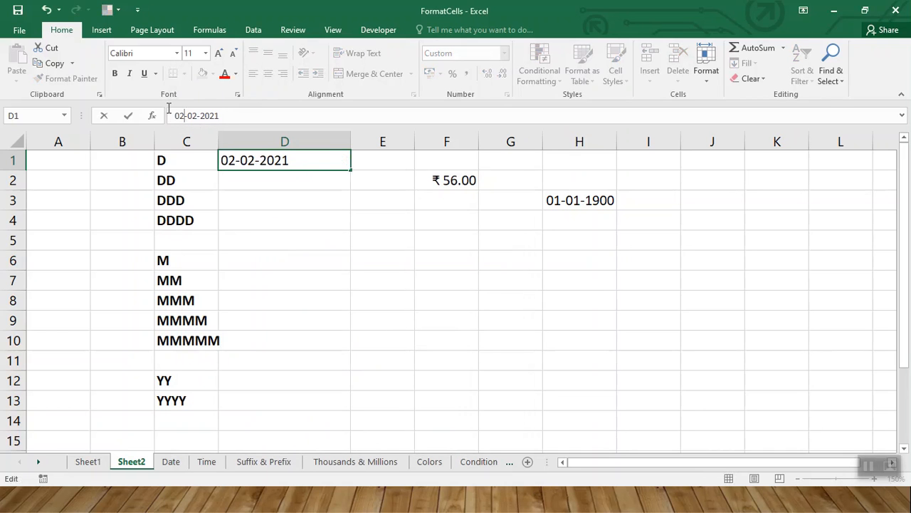
pyautogui.press('Return')
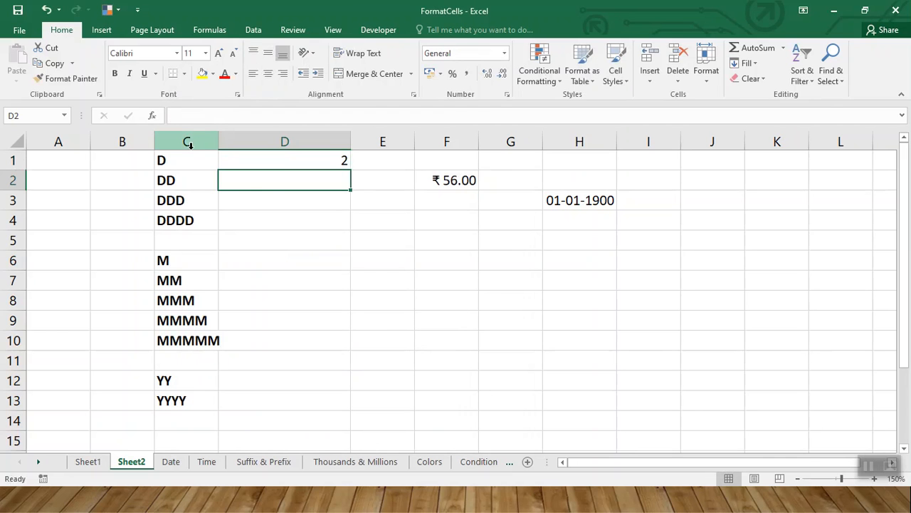
# Step: Enter the date 27-02-2021 in cell D2 and apply the custom number format dd to it
pyautogui.write('27-02-2021')
pyautogui.press('Return')
pyautogui.press('Up')
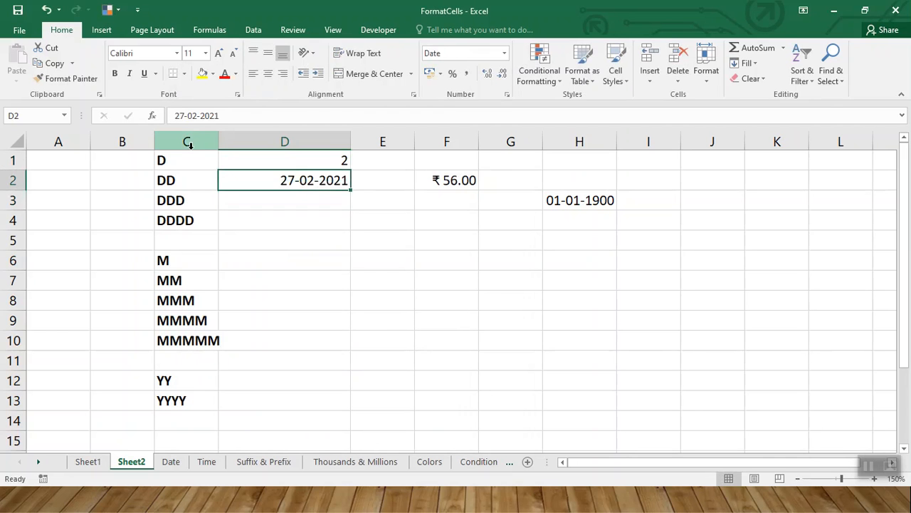
pyautogui.rightClick(291, 181)
pyautogui.click(337, 424)
pyautogui.click(187, 328)
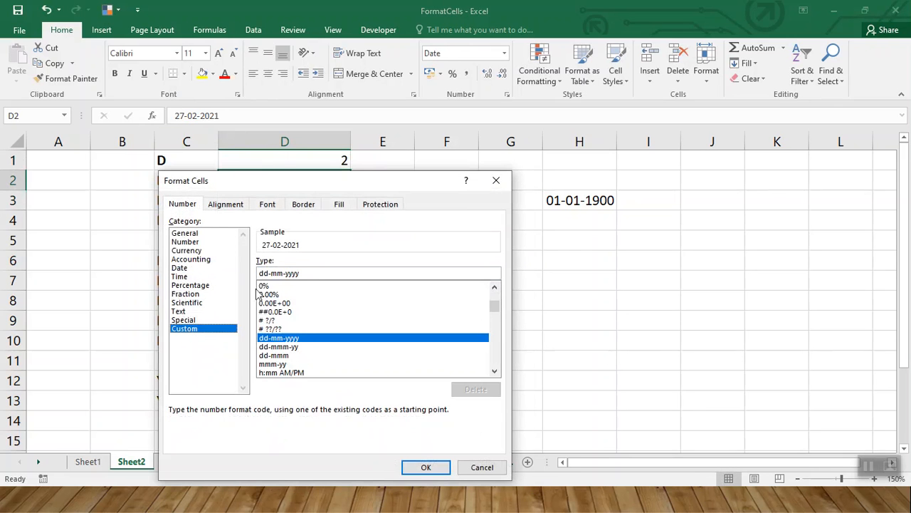
pyautogui.moveTo(322, 273); pyautogui.dragTo(258, 272)
pyautogui.write('dd')
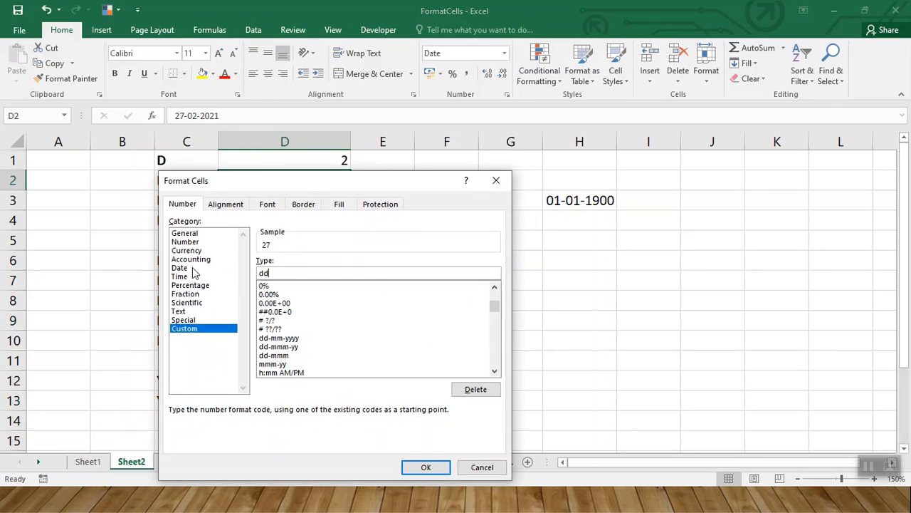
pyautogui.click(427, 467)
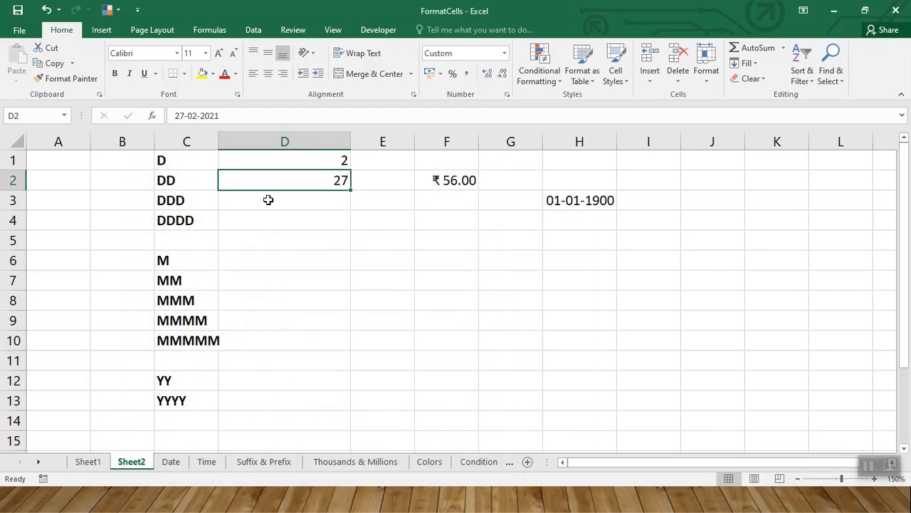
# Step: Change the day of the date in cell D2 to 02
pyautogui.press('F2')
pyautogui.moveTo(185, 116); pyautogui.dragTo(171, 115)
pyautogui.write('02')
pyautogui.press('Return')
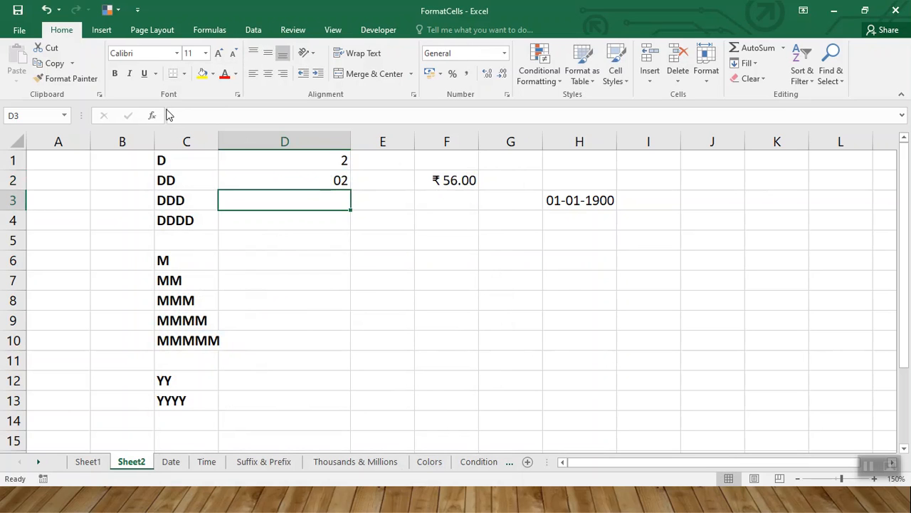
# Step: Enter the current date, 27-02-2021, in cell D3 and give it the custom number format ddd
pyautogui.hotkey('ctrl', ';')
pyautogui.press('Return')
pyautogui.click(293, 198)
pyautogui.rightClick(295, 198)
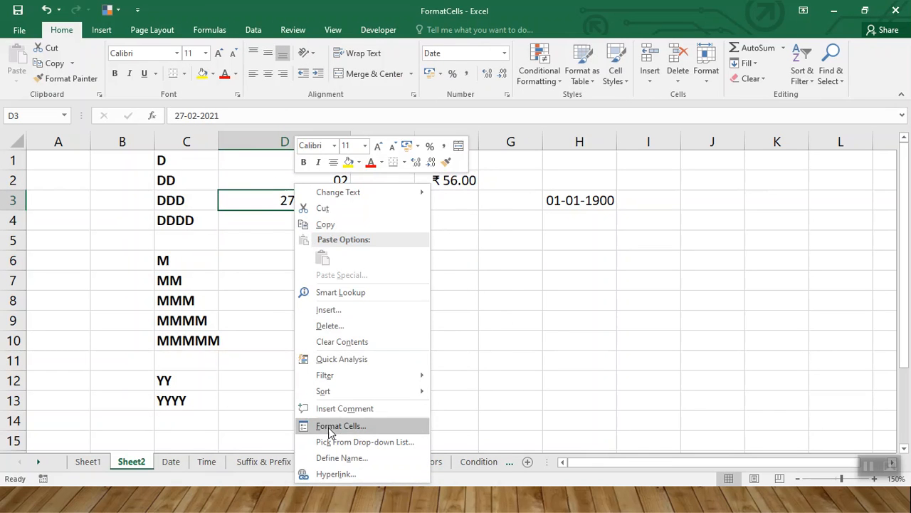
pyautogui.click(331, 425)
pyautogui.click(171, 327)
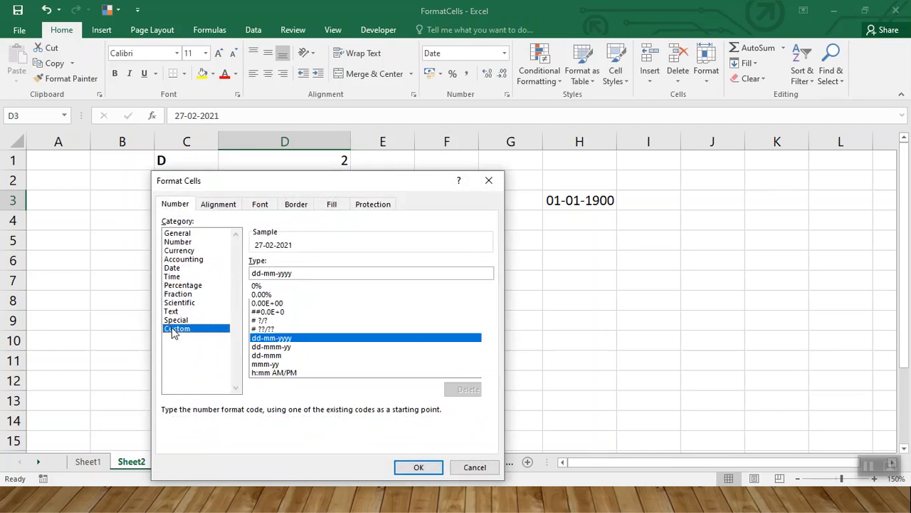
pyautogui.moveTo(309, 272); pyautogui.dragTo(198, 275)
pyautogui.write('ddd')
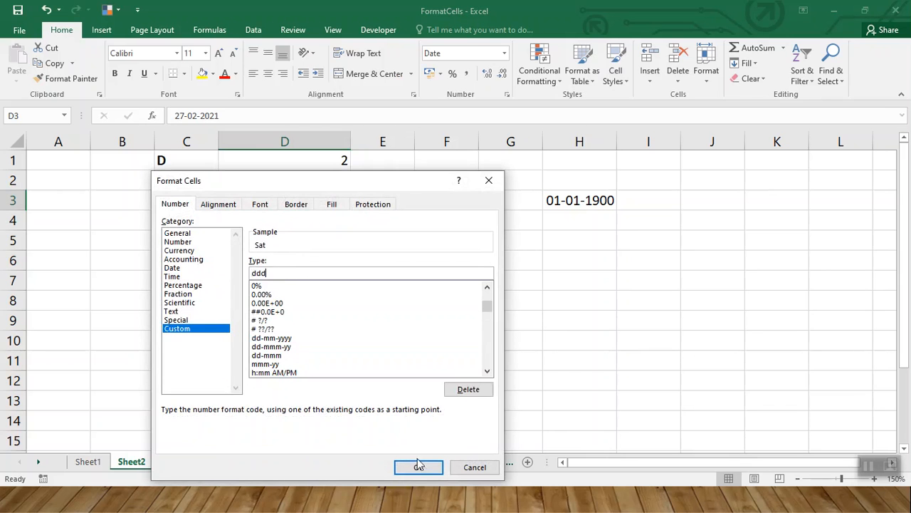
pyautogui.click(419, 467)
# Step: Enter the date 27-02-2021 in cell D4 and give it the custom number format dddd
pyautogui.click(309, 222)
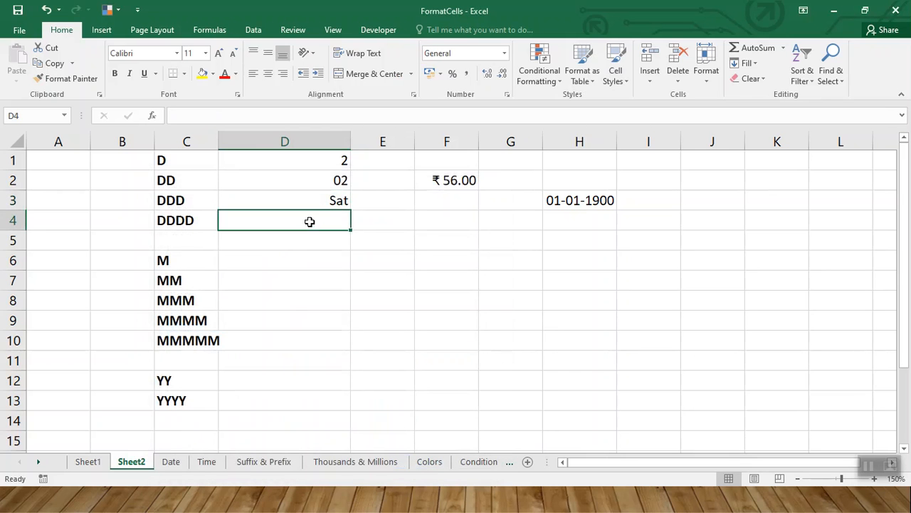
pyautogui.write('27-02-2021')
pyautogui.press('Return')
pyautogui.click(291, 219)
pyautogui.rightClick(313, 228)
pyautogui.click(356, 425)
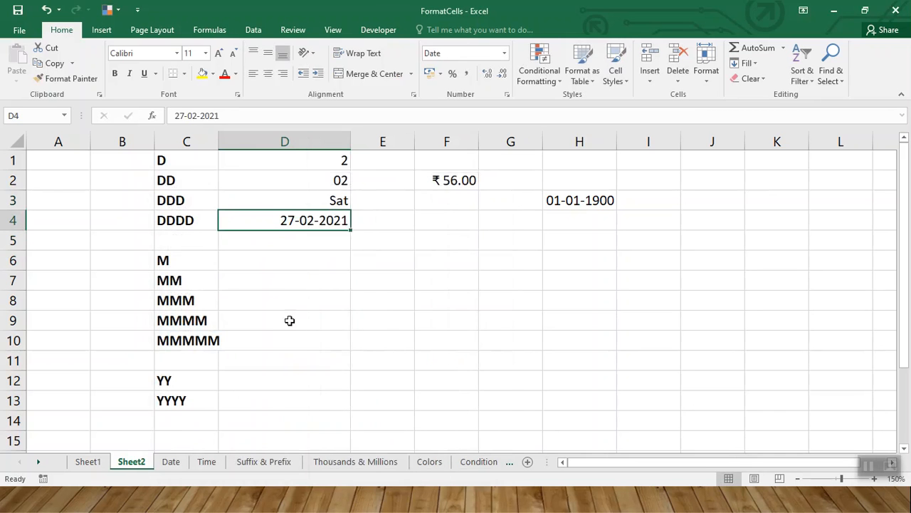
pyautogui.click(176, 330)
pyautogui.press('Tab')
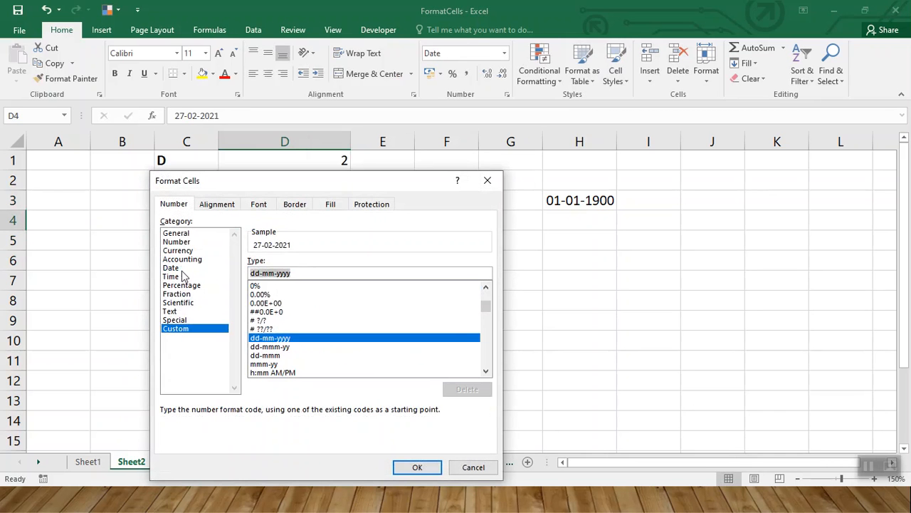
pyautogui.write('dddd')
pyautogui.click(417, 467)
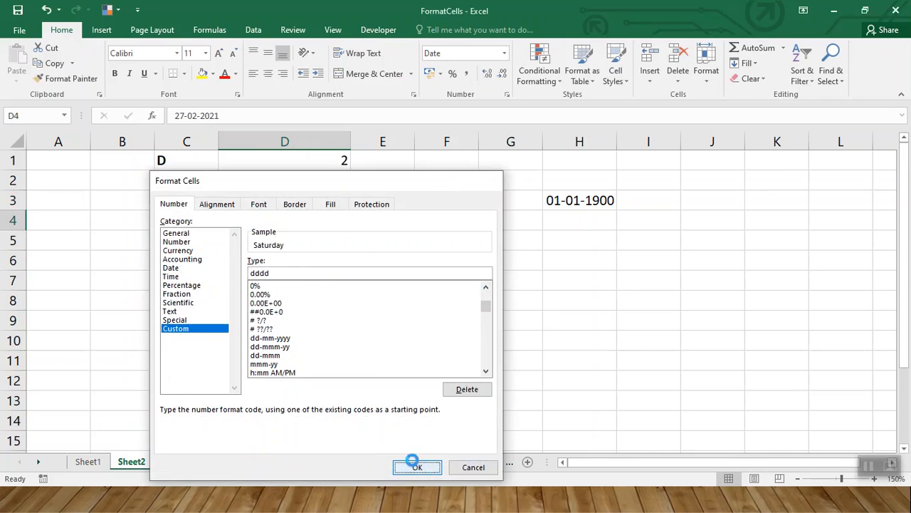
# Step: Enter the current date, 27-02-2021, in cell D6 beside the M label and apply the custom number format m
pyautogui.press('Down')
pyautogui.press('Down')
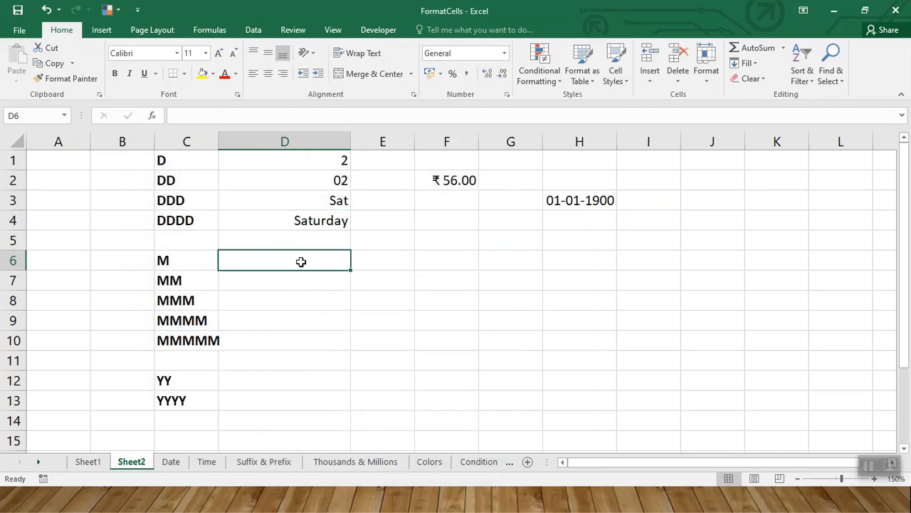
pyautogui.hotkey('ctrl', ';')
pyautogui.press('Return')
pyautogui.press('Up')
pyautogui.rightClick(294, 258)
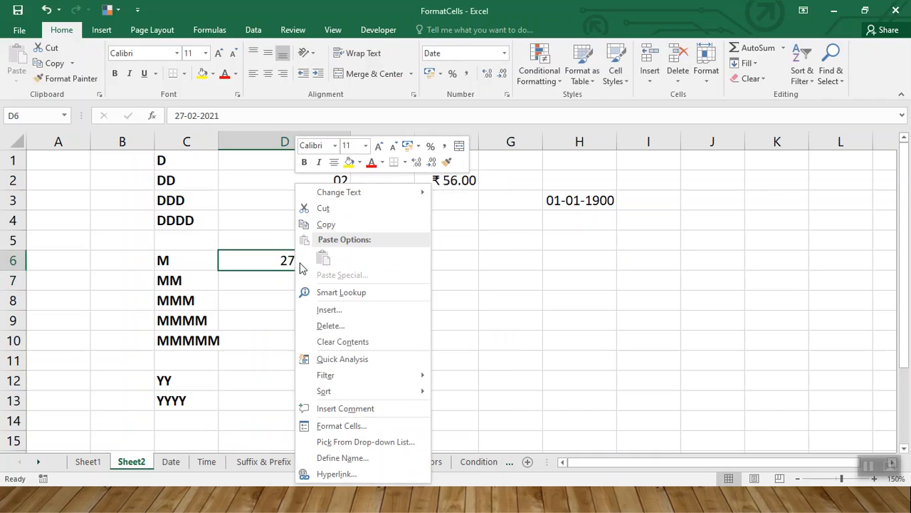
pyautogui.click(340, 427)
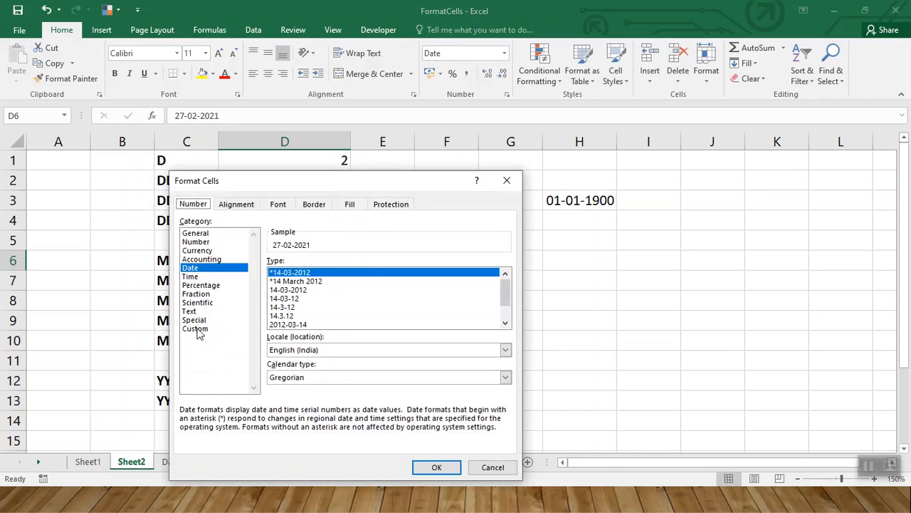
pyautogui.click(198, 330)
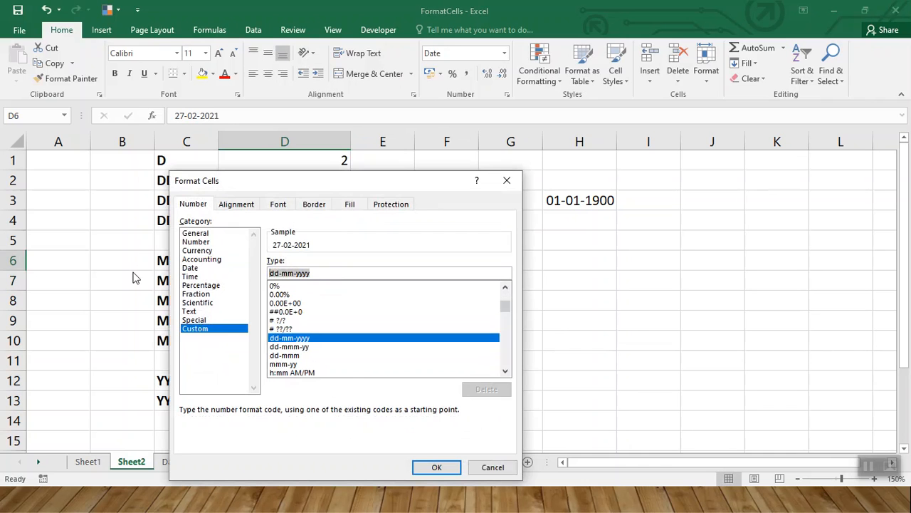
pyautogui.write('n')
pyautogui.press('BackSpace')
pyautogui.write('m')
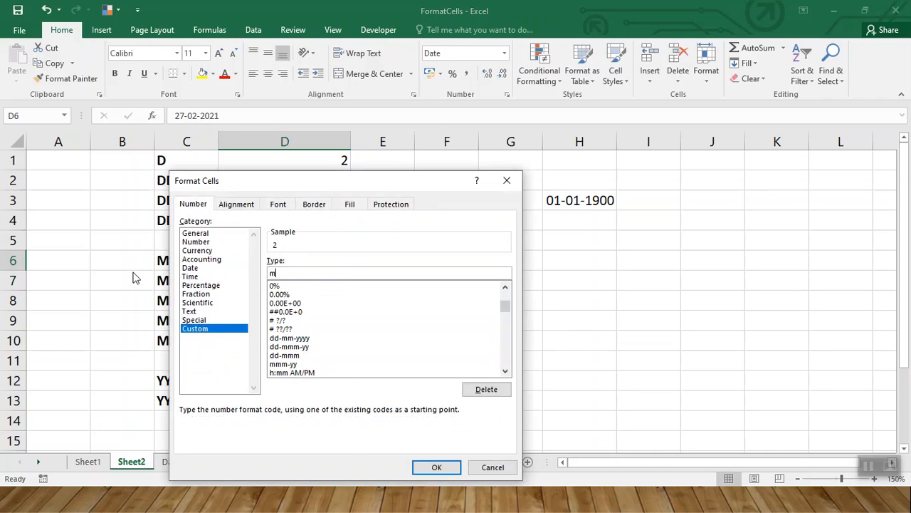
pyautogui.press('Return')
# Step: Enter the current date, 27-02-2021, in cell D7 beside the MM label and apply the custom number format mm
pyautogui.click(304, 277)
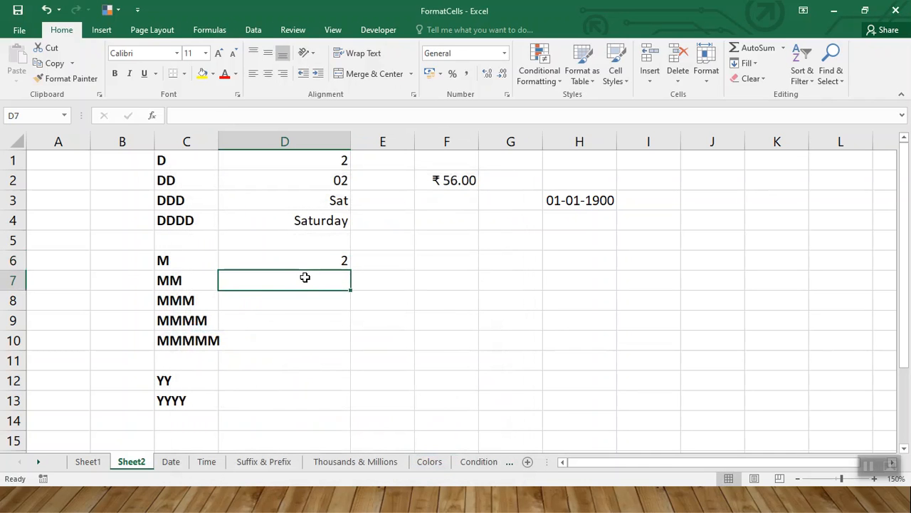
pyautogui.hotkey('ctrl', ';')
pyautogui.press('Return')
pyautogui.click(305, 278)
pyautogui.rightClick(305, 278)
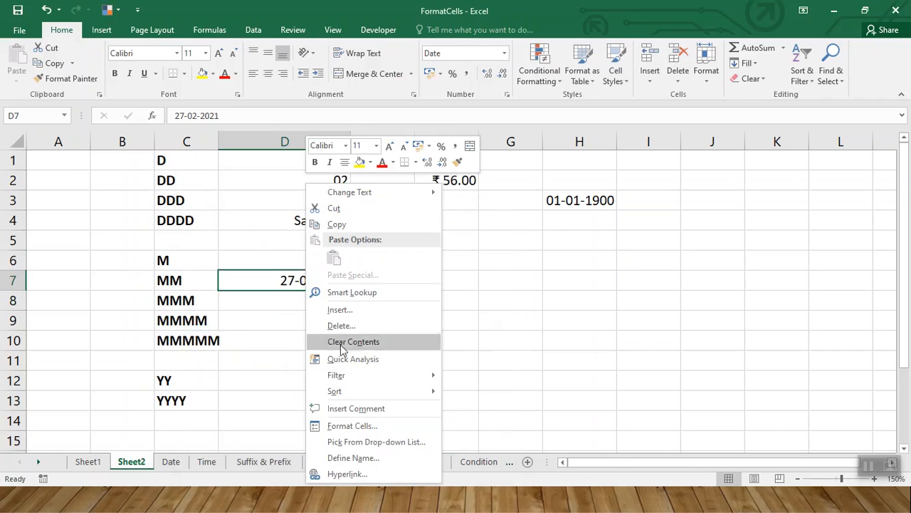
pyautogui.click(351, 425)
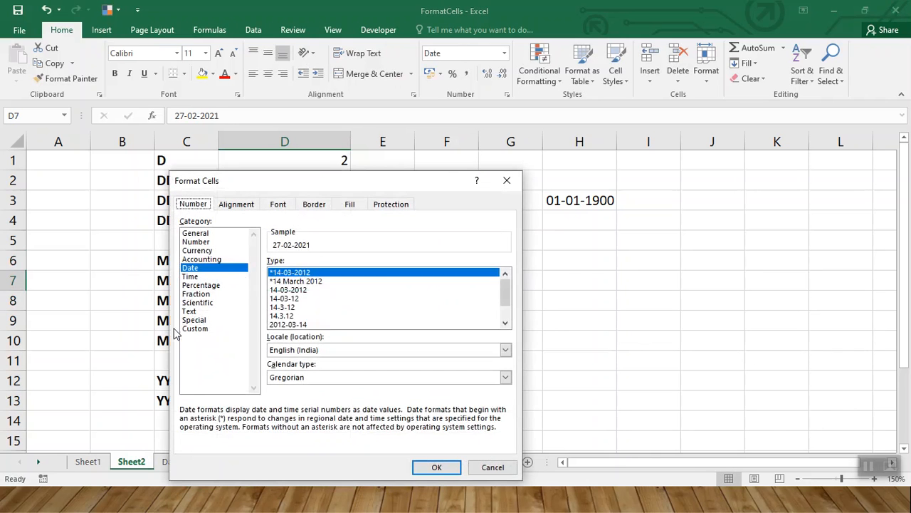
pyautogui.click(195, 328)
pyautogui.write('mm')
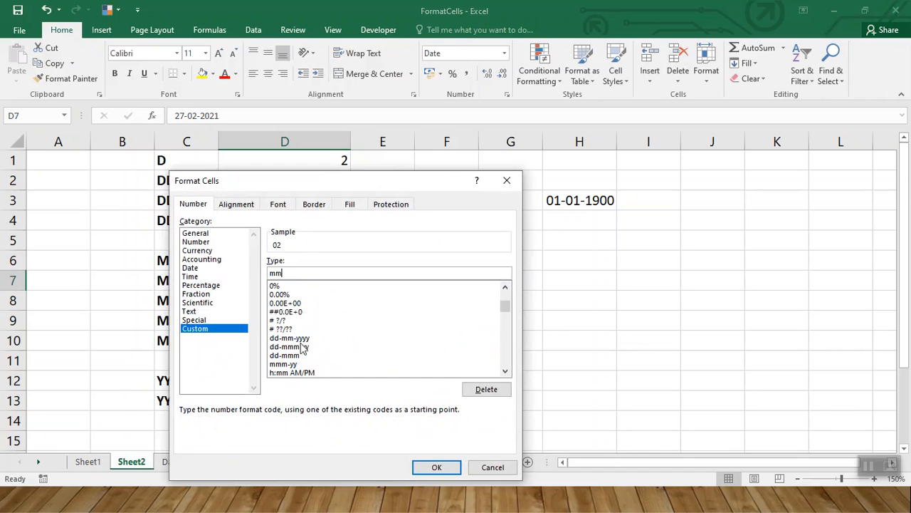
pyautogui.click(436, 467)
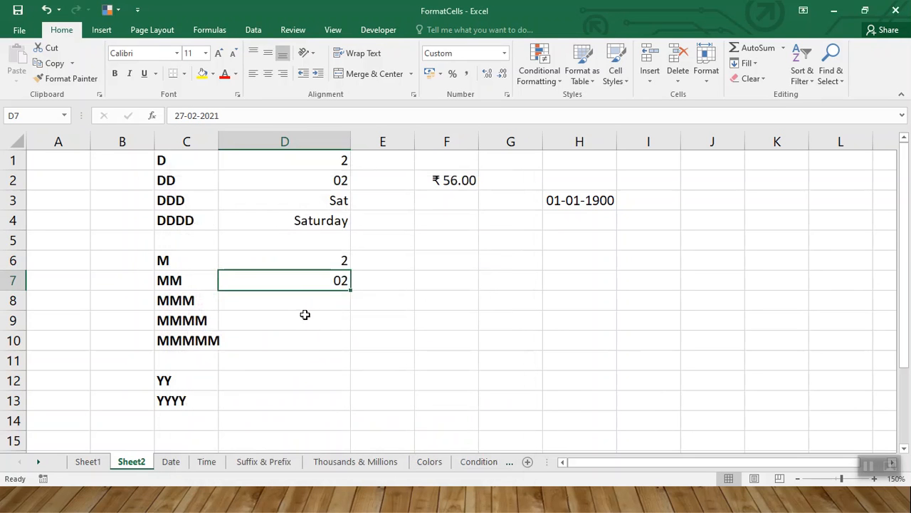
# Step: Enter the date 27-02-2021 in cell D8 beside the MMM label and apply the custom number format mmm
pyautogui.click(307, 305)
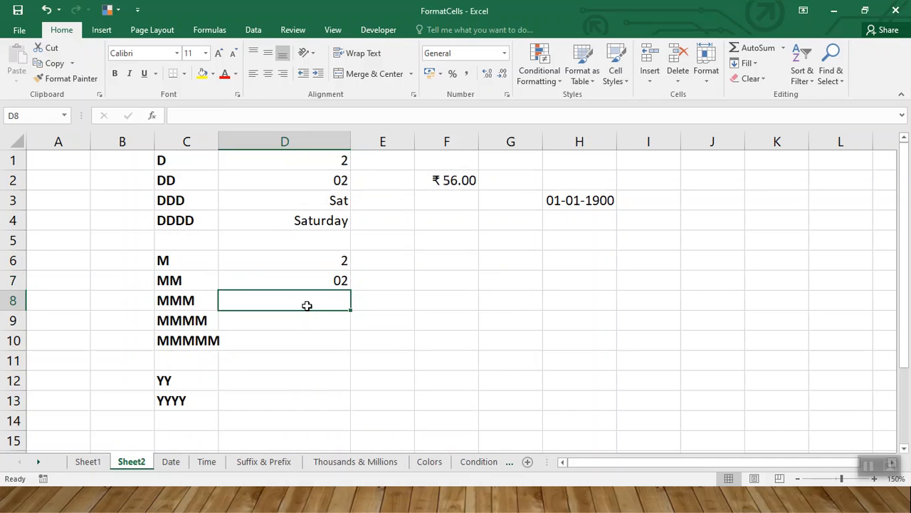
pyautogui.write('27-02-2021')
pyautogui.press('Return')
pyautogui.click(306, 301)
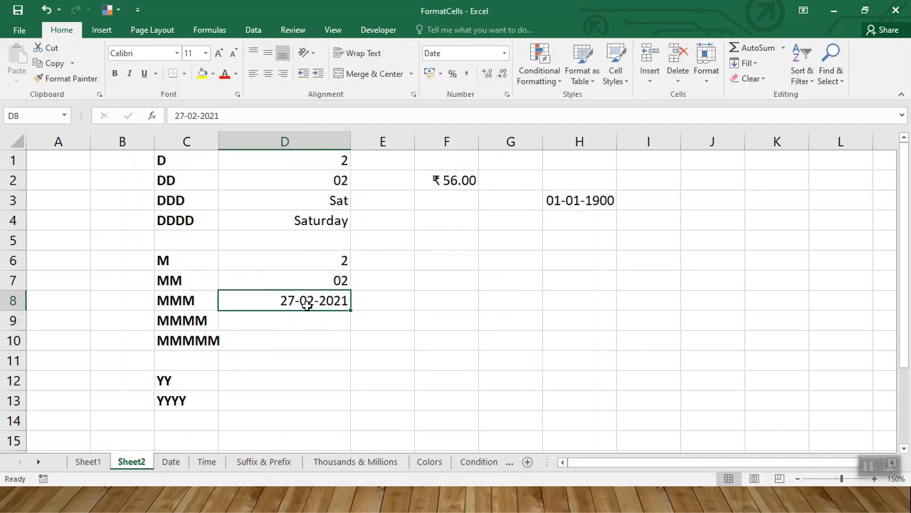
pyautogui.rightClick(307, 304)
pyautogui.click(346, 249)
pyautogui.click(194, 242)
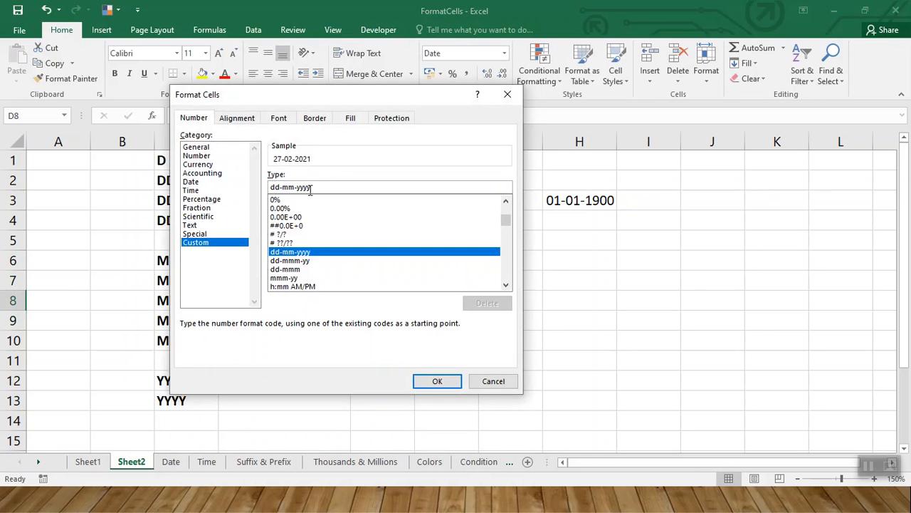
pyautogui.press('Tab')
pyautogui.write('mmm')
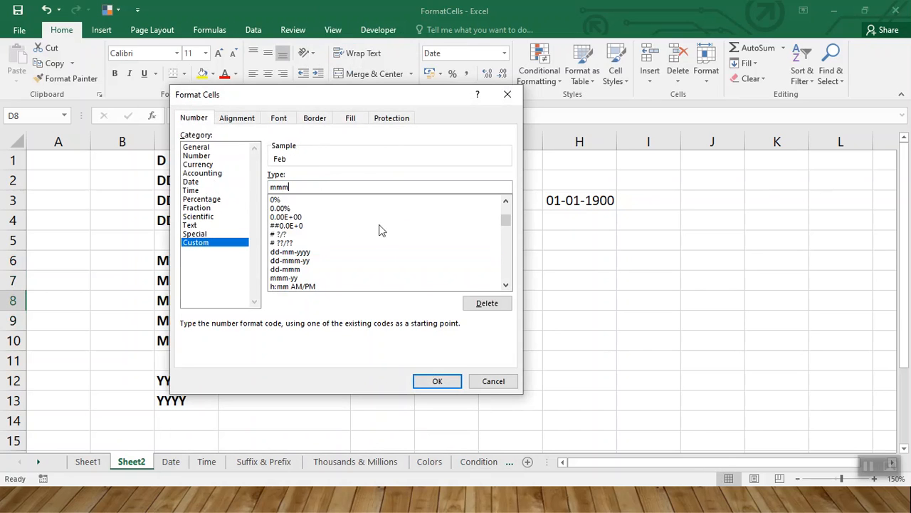
pyautogui.click(435, 382)
# Step: Enter the current date, 27-02-2021, in cell D9 beside the MMMM label and apply the custom number format mmmm
pyautogui.click(296, 322)
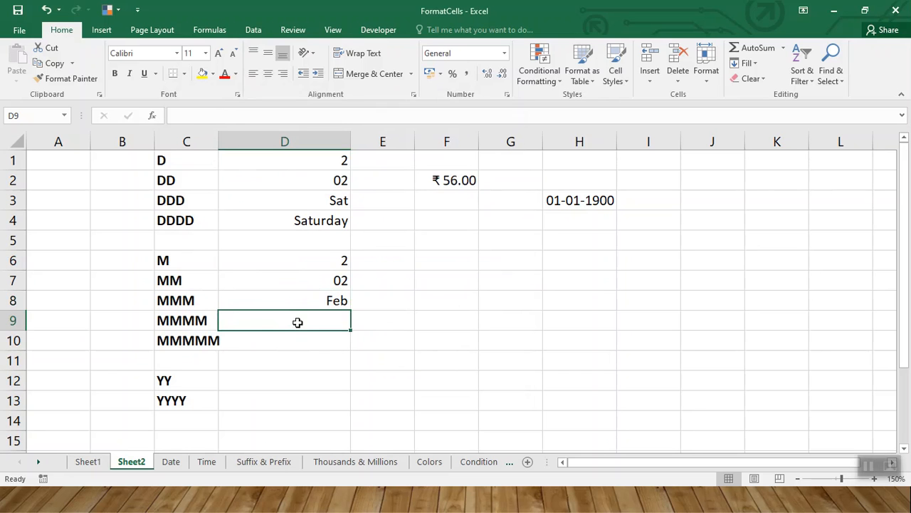
pyautogui.hotkey('ctrl', ';')
pyautogui.press('Return')
pyautogui.click(298, 322)
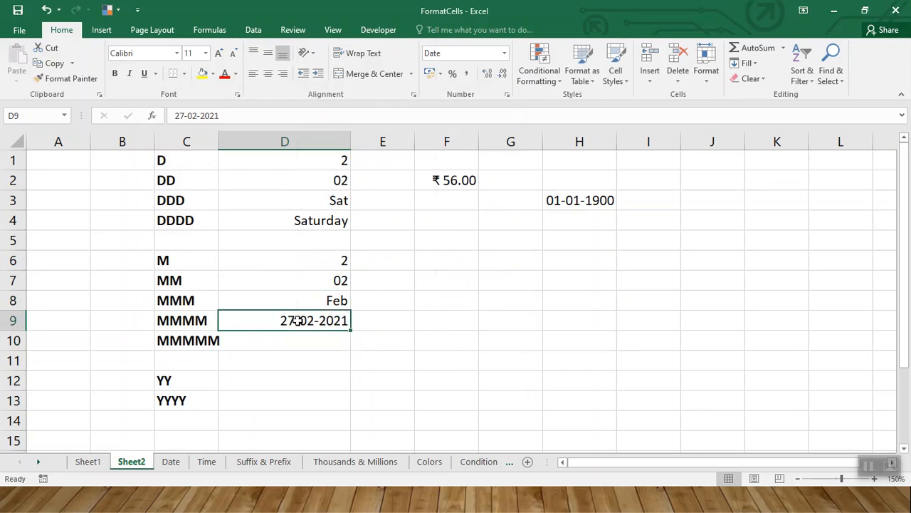
pyautogui.rightClick(297, 321)
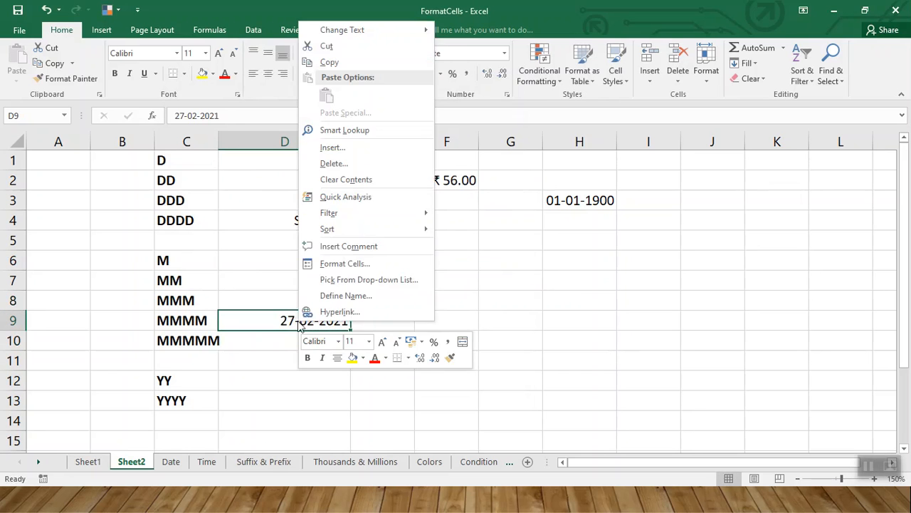
pyautogui.click(348, 265)
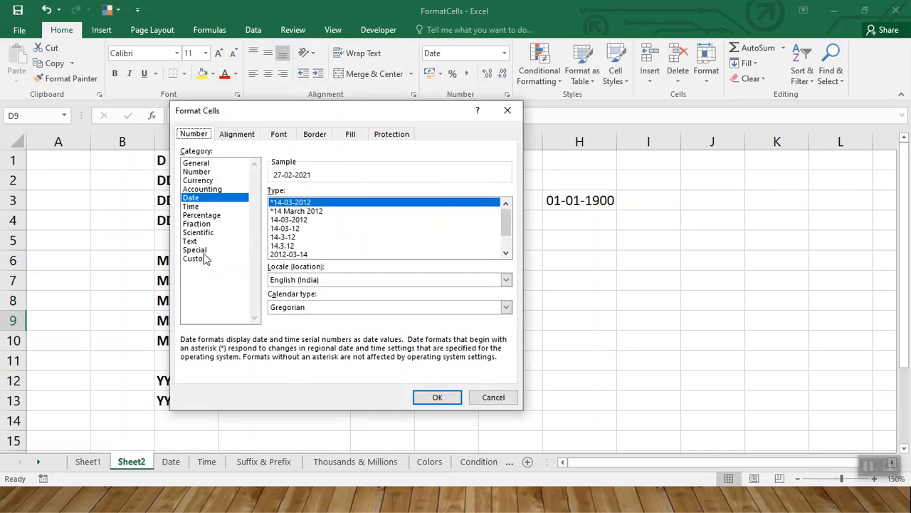
pyautogui.click(206, 258)
pyautogui.click(315, 204)
pyautogui.moveTo(329, 203); pyautogui.dragTo(207, 207)
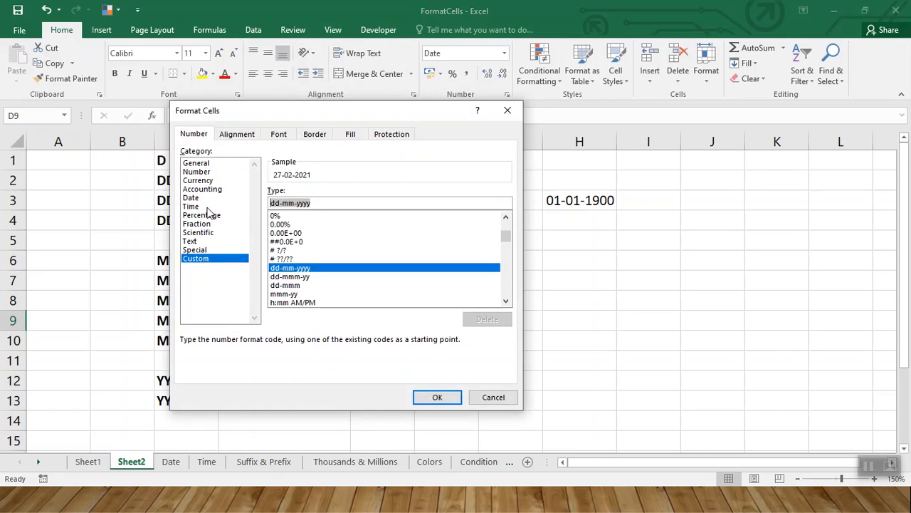
pyautogui.write('mmmm')
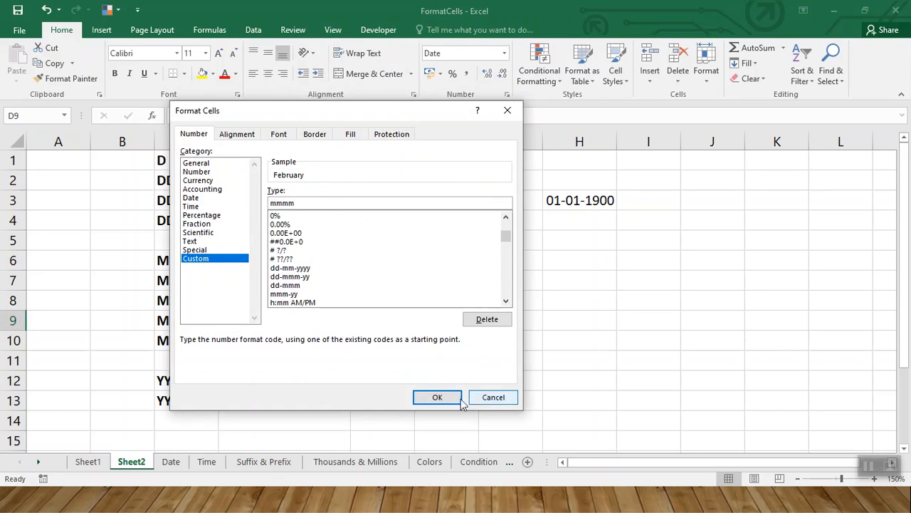
pyautogui.click(437, 397)
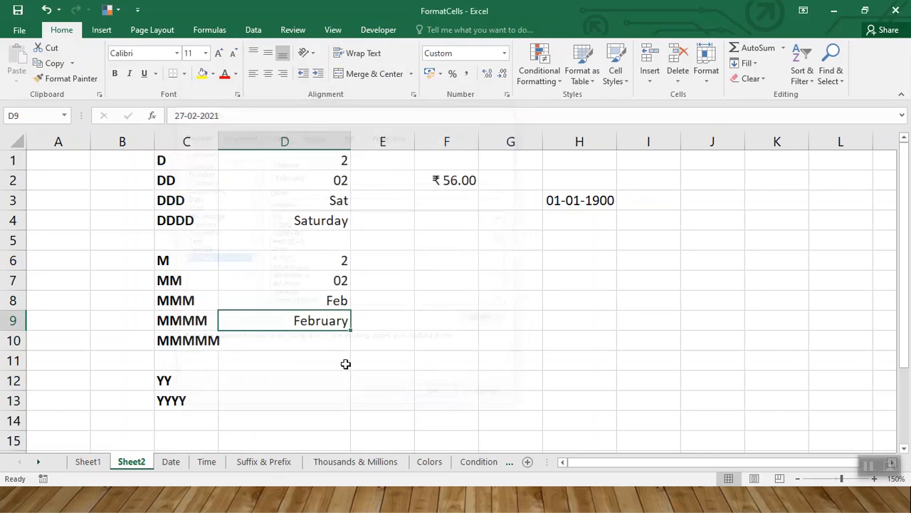
# Step: Enter the current date, 27-02-2021, in cell D10 beside the MMMMM label and apply the custom number format mmmmm
pyautogui.click(308, 344)
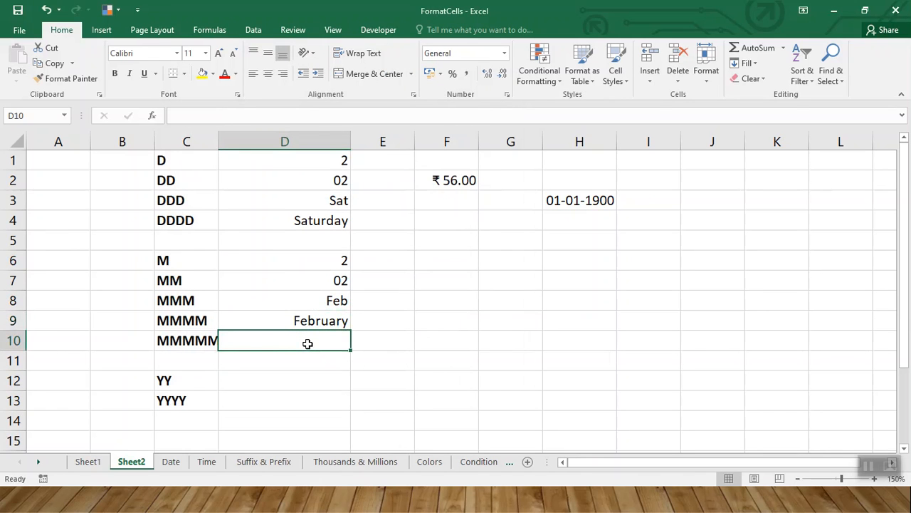
pyautogui.hotkey('ctrl', ';')
pyautogui.press('Return')
pyautogui.press('Up')
pyautogui.rightClick(307, 342)
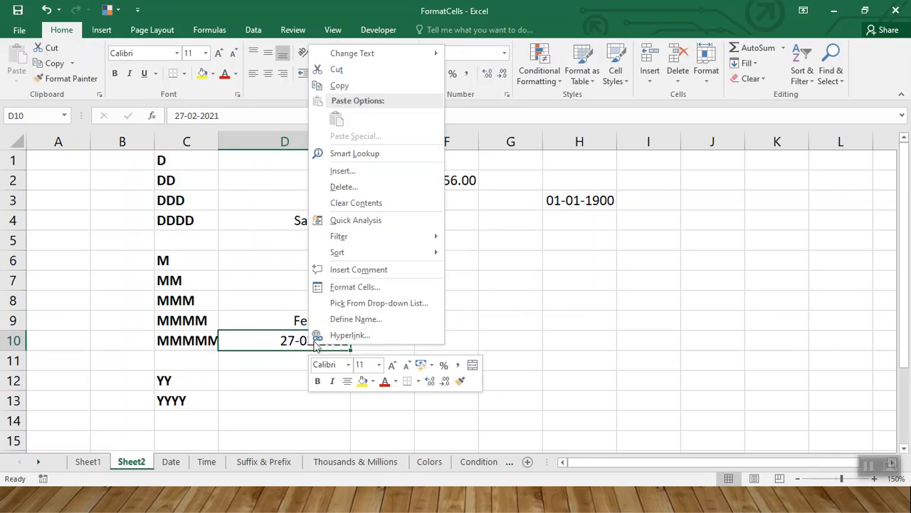
pyautogui.click(349, 288)
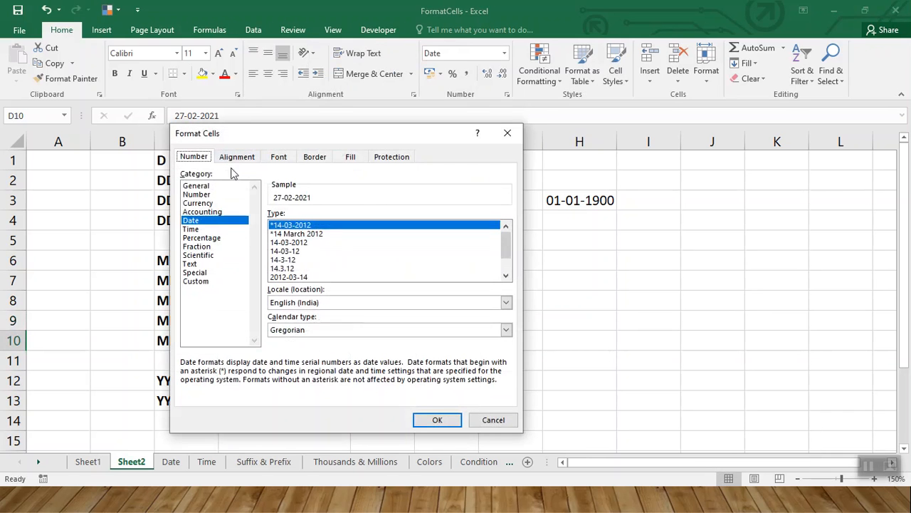
pyautogui.click(196, 282)
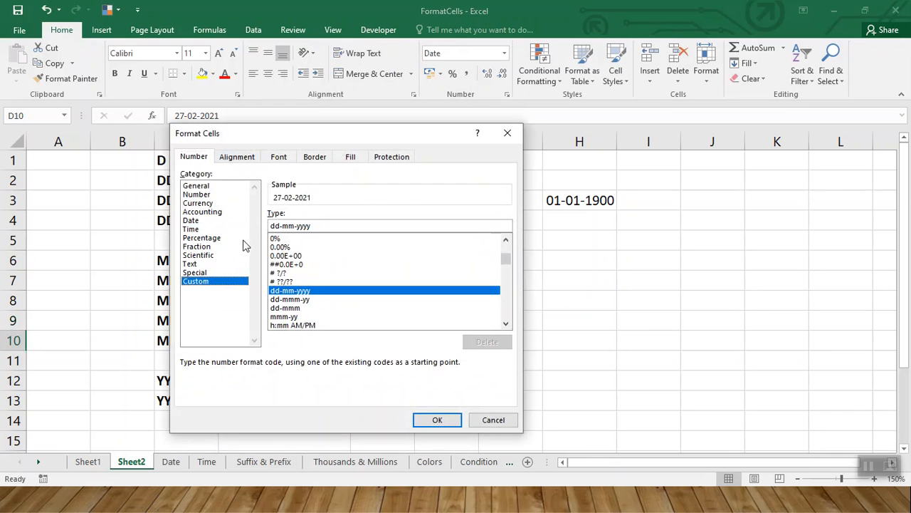
pyautogui.write('mmmmm')
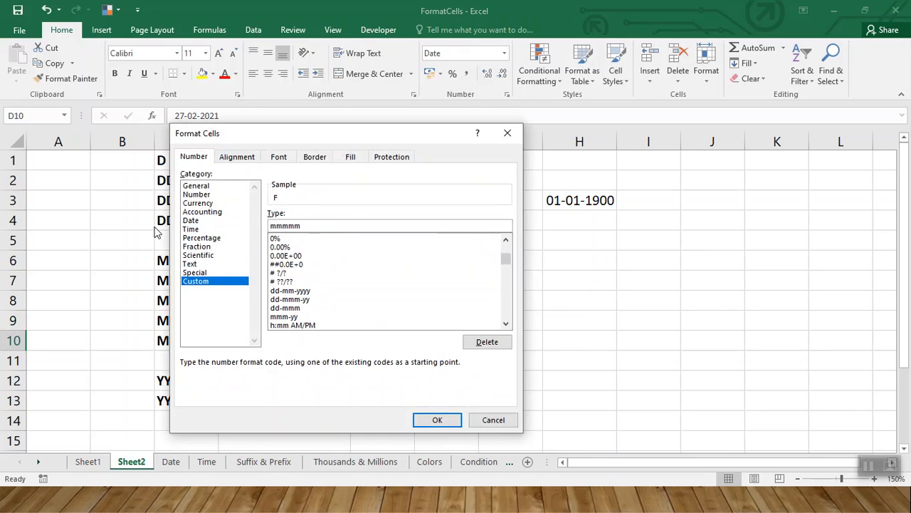
pyautogui.click(435, 420)
# Step: Enter the current date, 27-02-2021, in cell D12 beside the YY label and apply the custom number format yy
pyautogui.click(302, 377)
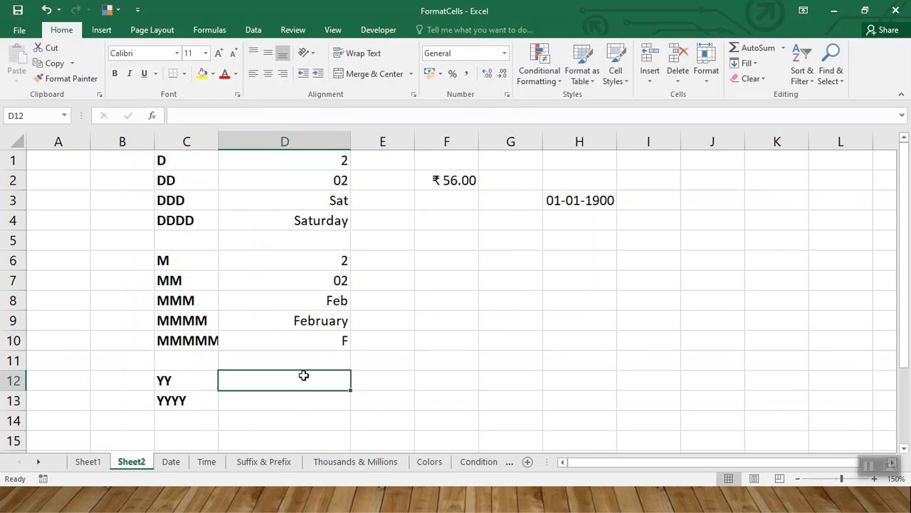
pyautogui.hotkey('ctrl', ';')
pyautogui.hotkey('ctrl', 'Return')
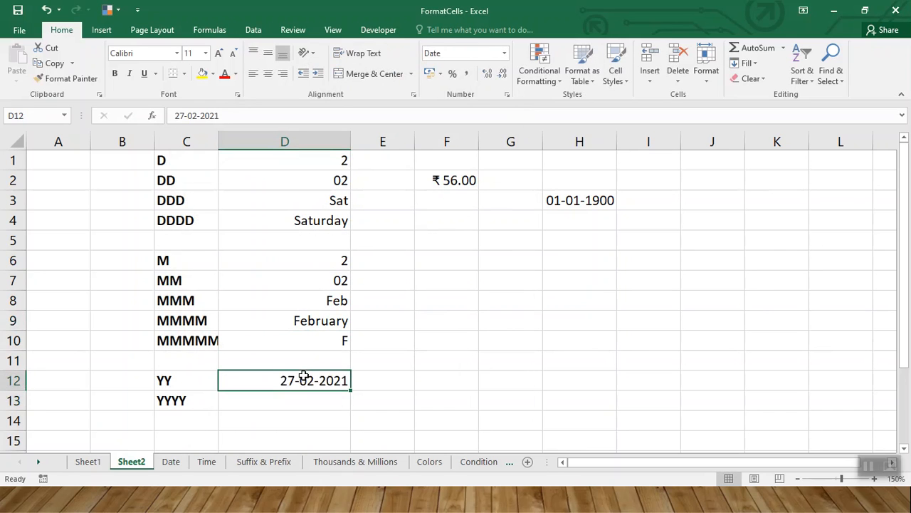
pyautogui.rightClick(304, 380)
pyautogui.click(351, 318)
pyautogui.click(203, 313)
pyautogui.moveTo(341, 254); pyautogui.dragTo(274, 256)
pyautogui.write('yy')
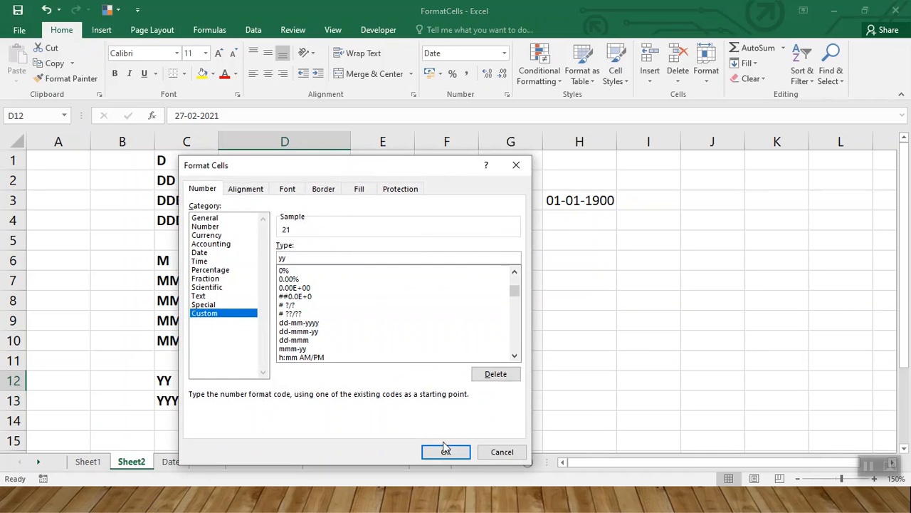
pyautogui.click(445, 452)
# Step: Enter the current date, 27-02-2021, in cell D13 beside the YYYY label and apply the custom number format yyyy
pyautogui.click(284, 410)
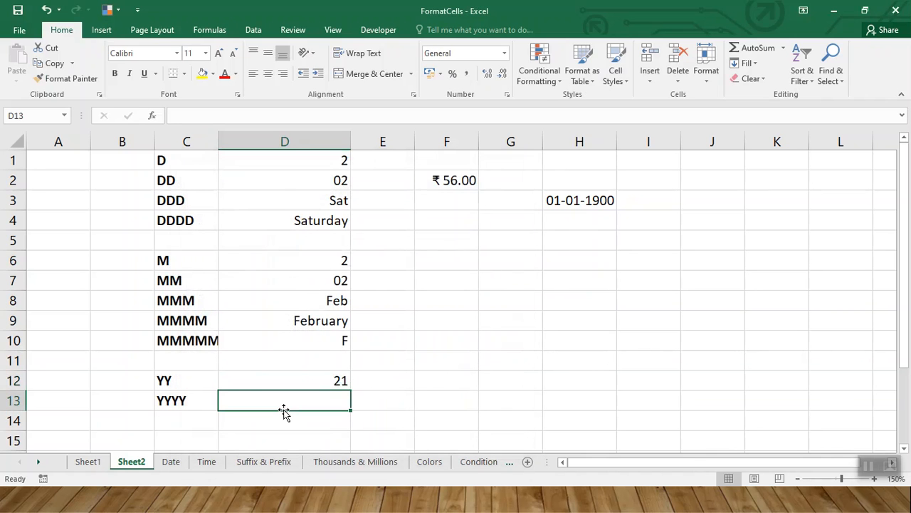
pyautogui.hotkey('ctrl', ';')
pyautogui.press('Return')
pyautogui.click(285, 411)
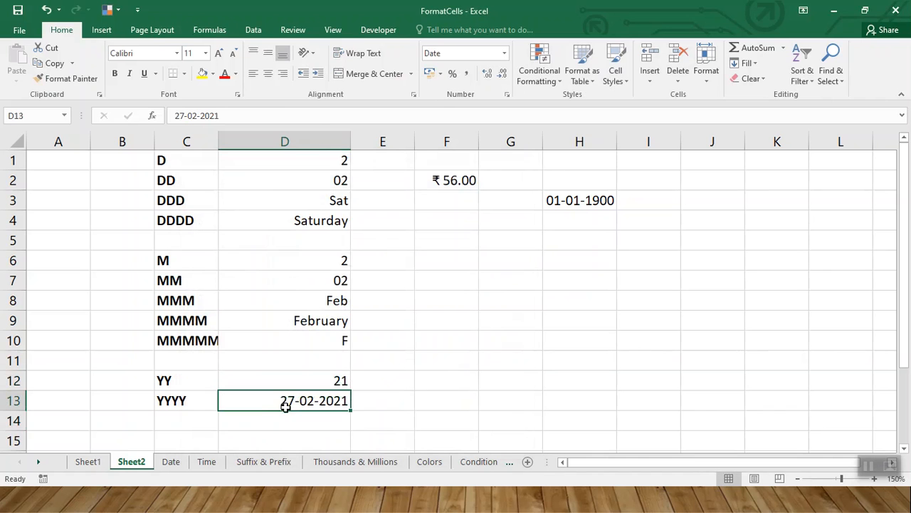
pyautogui.rightClick(290, 401)
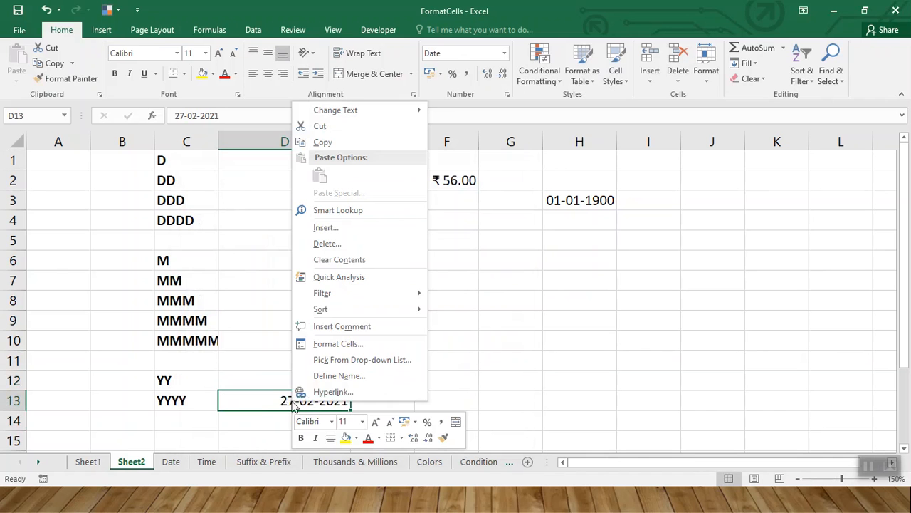
pyautogui.click(346, 343)
pyautogui.click(190, 328)
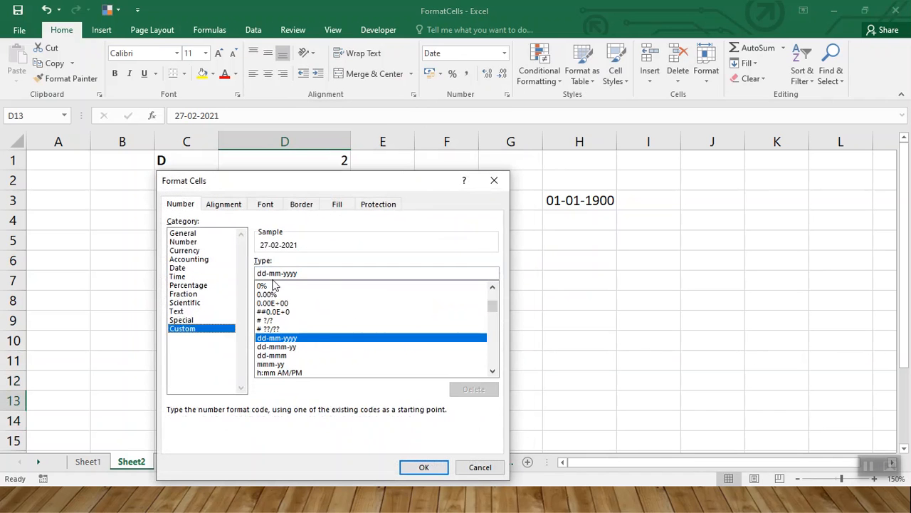
pyautogui.moveTo(326, 273); pyautogui.dragTo(20, 283)
pyautogui.write('yyyy')
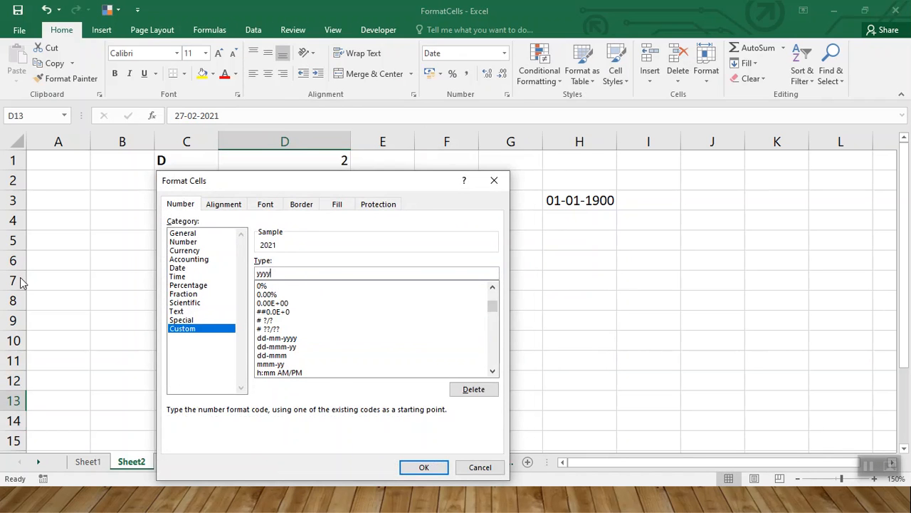
pyautogui.press('Return')
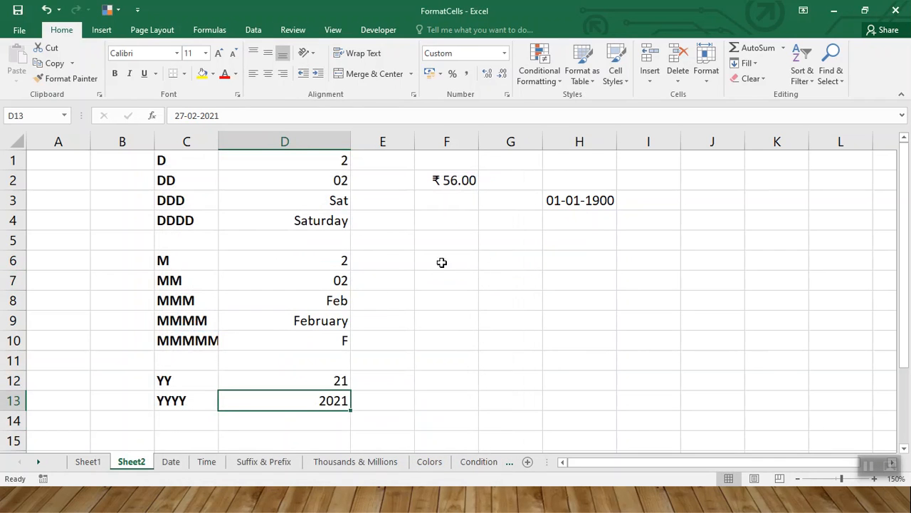
# Step: Widen column F to more than twice its width and enter the sample text Saturday,Feb-21-27 in cell F6
pyautogui.moveTo(479, 142); pyautogui.dragTo(588, 145)
pyautogui.click(484, 262)
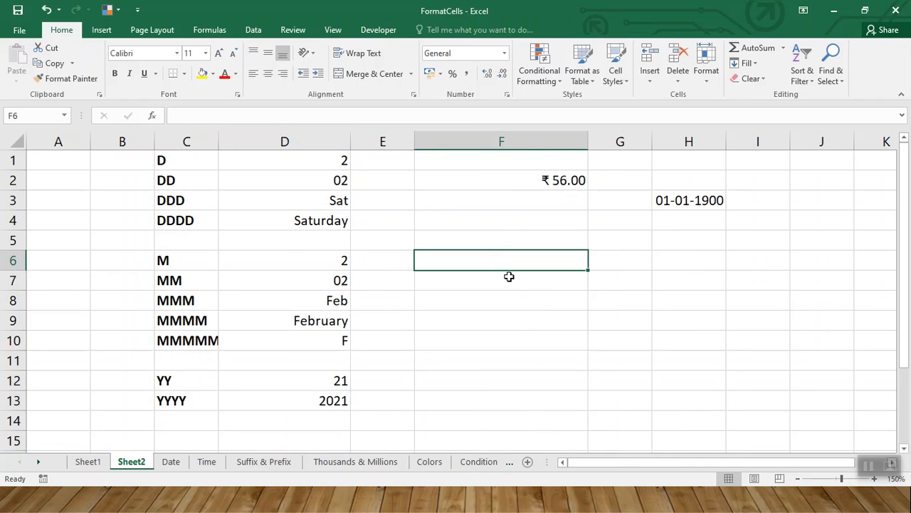
pyautogui.write('Satur')
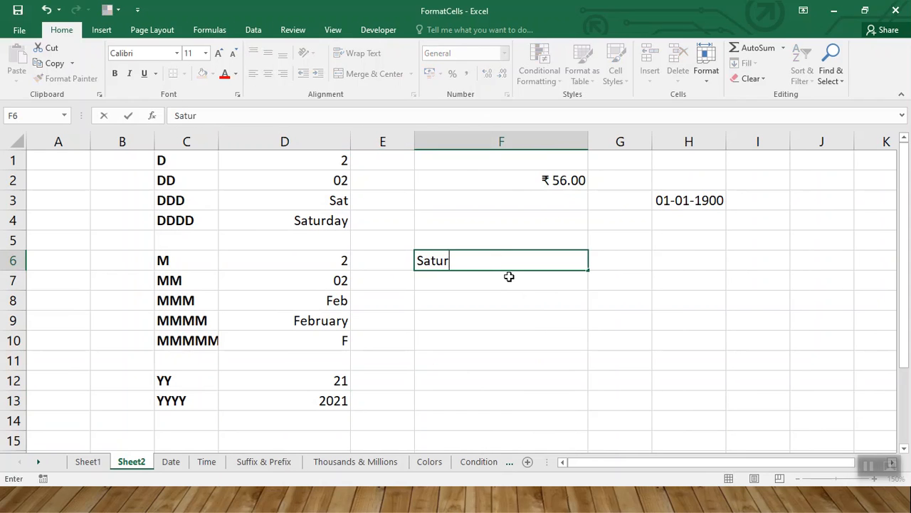
pyautogui.write('day,mont')
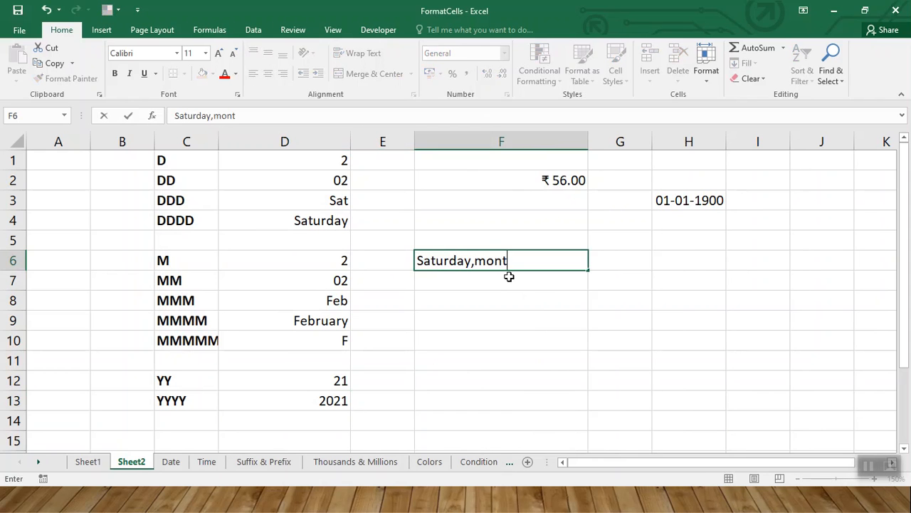
pyautogui.press('BackSpace')
pyautogui.press('BackSpace')
pyautogui.press('BackSpace')
pyautogui.press('BackSpace')
pyautogui.write('Feb-21')
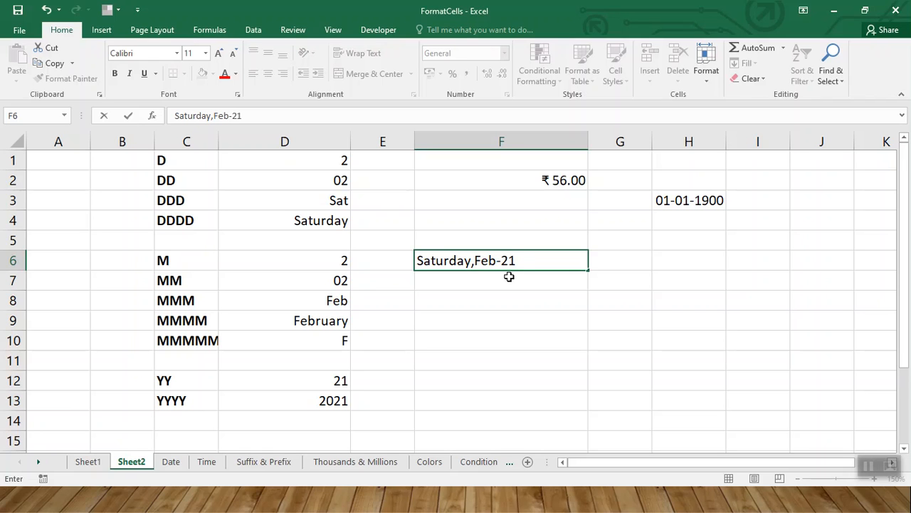
pyautogui.write('-27')
pyautogui.press('Return')
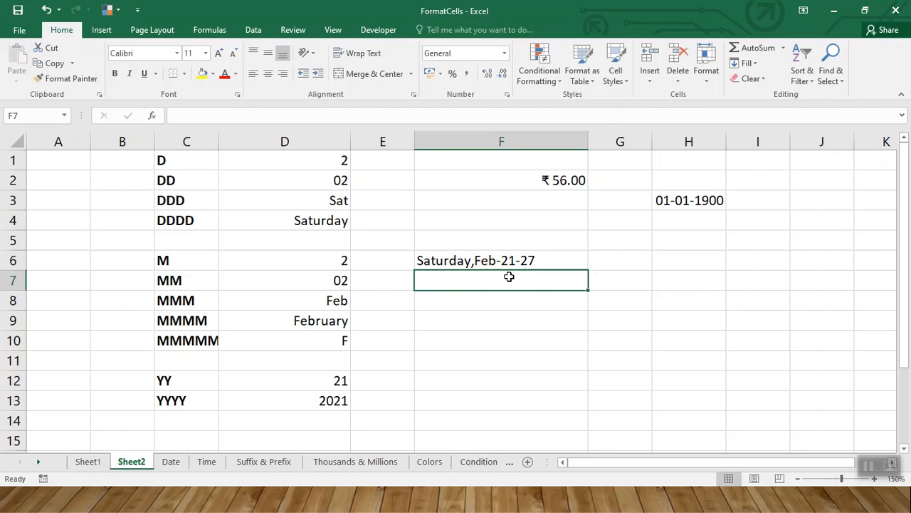
# Step: Examine the weekday part, Saturday, of the sample date text in cell F6
pyautogui.click(464, 261)
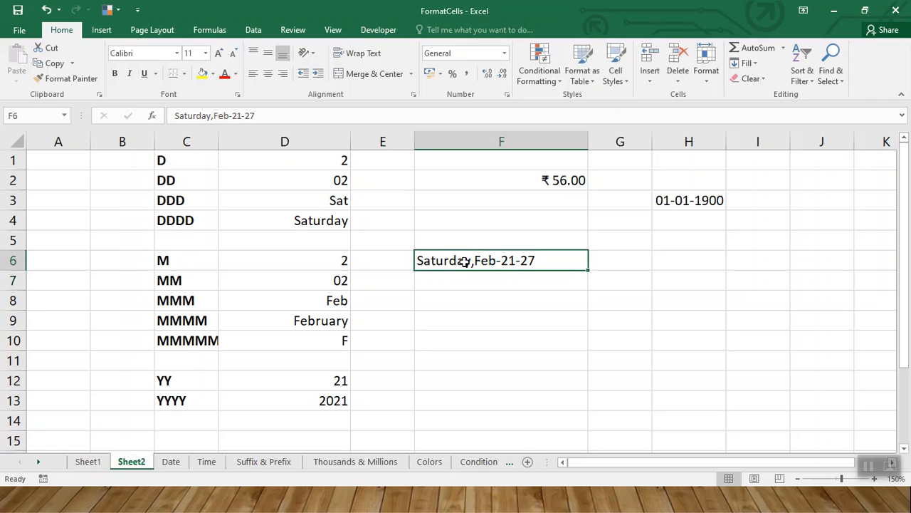
pyautogui.click(212, 116)
pyautogui.moveTo(213, 116); pyautogui.dragTo(175, 114)
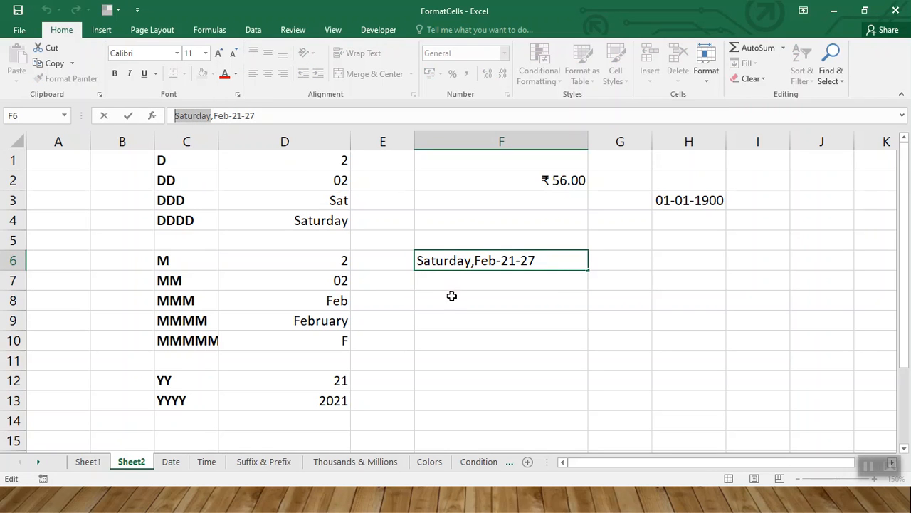
pyautogui.press('Return')
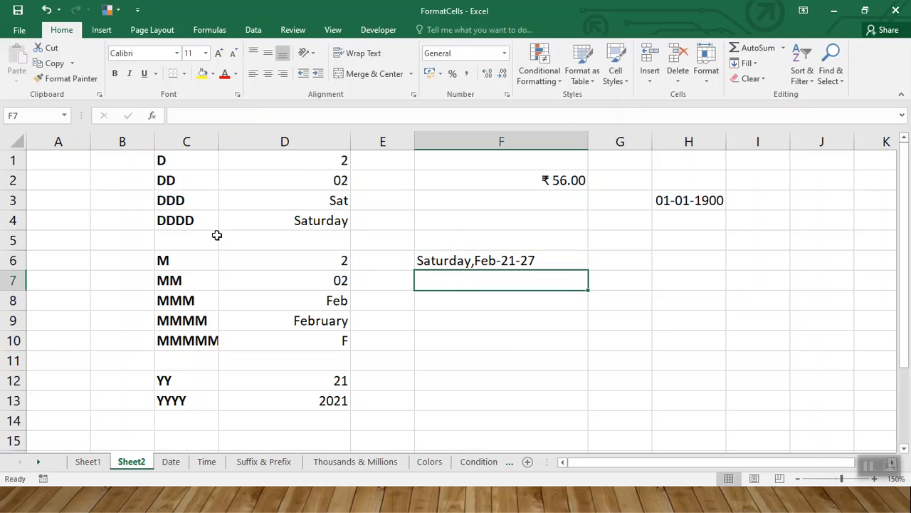
# Step: Fill the DDDD row, C4:D4, with yellow and start the format code in cell F7 with dddd, including the comma
pyautogui.moveTo(187, 223); pyautogui.dragTo(306, 222)
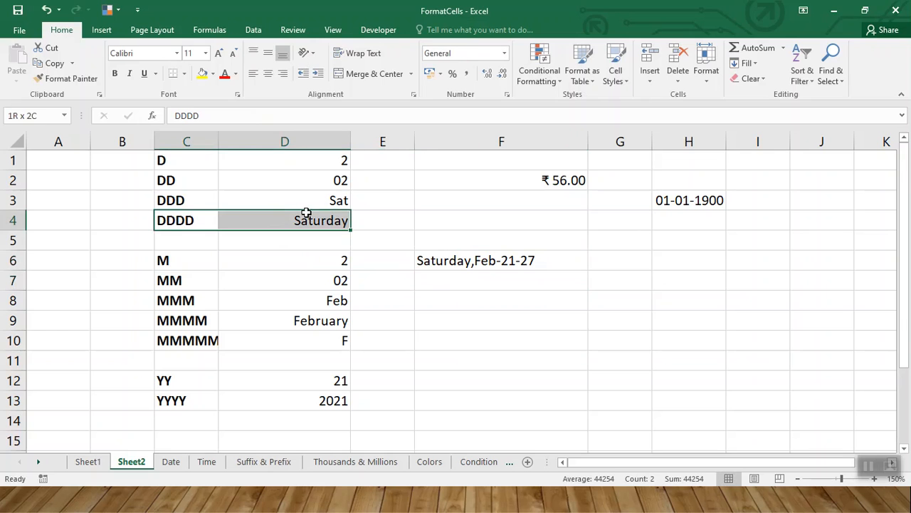
pyautogui.click(203, 73)
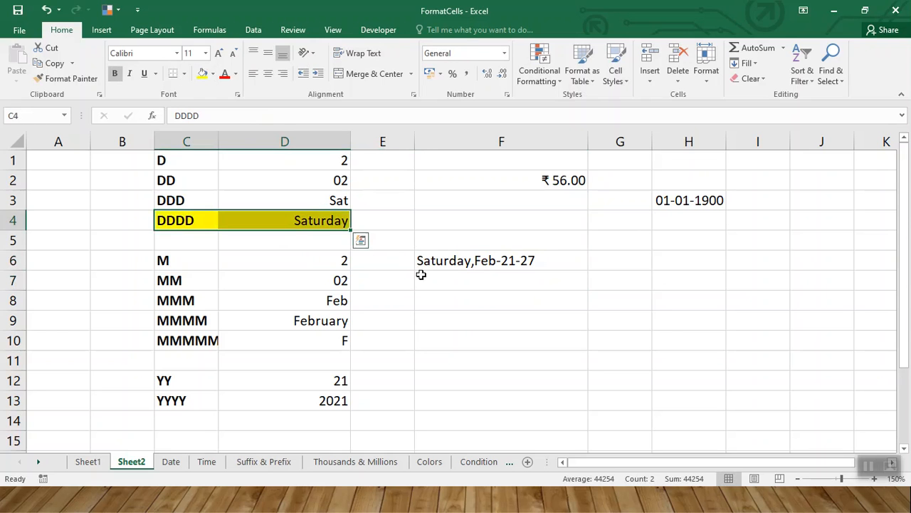
pyautogui.click(446, 284)
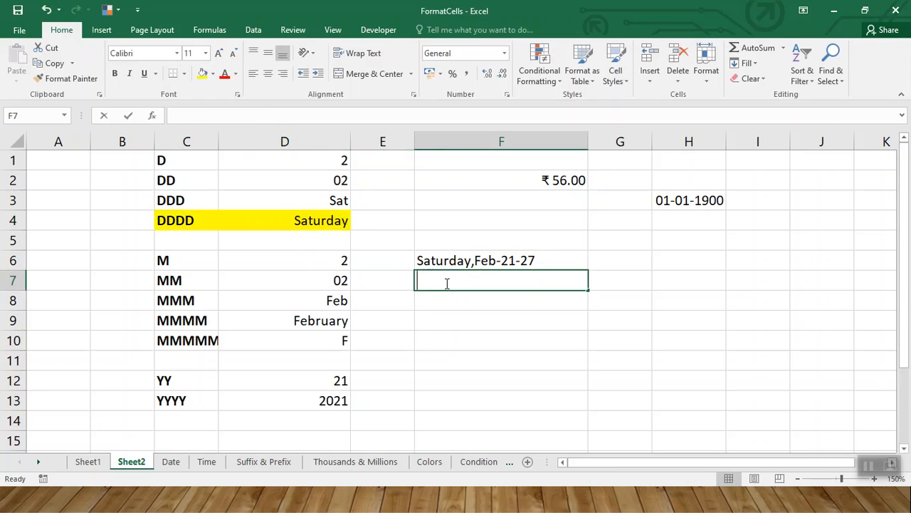
pyautogui.write('dddd')
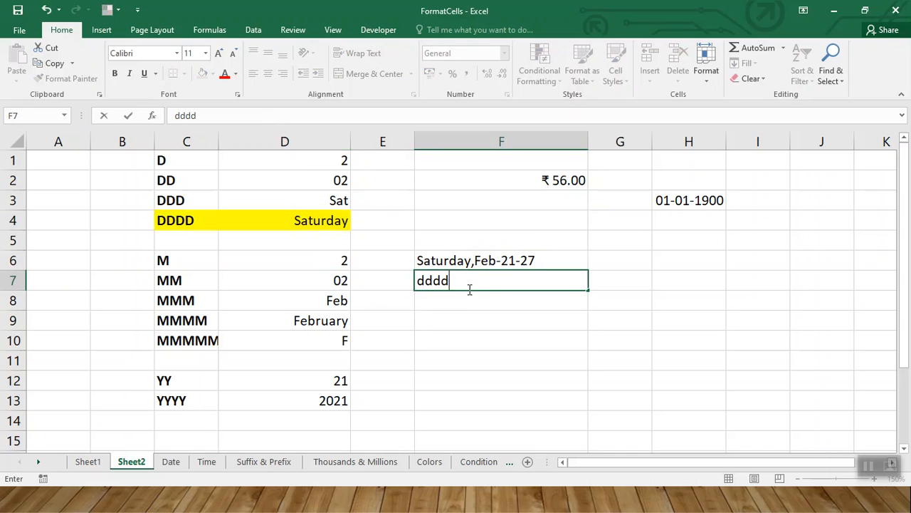
pyautogui.write(',')
# Step: Fill the MMM row, C8:D8, with yellow and complete the format code in cell F7 as dddd,mmm-yy-dd
pyautogui.moveTo(185, 302); pyautogui.dragTo(285, 299)
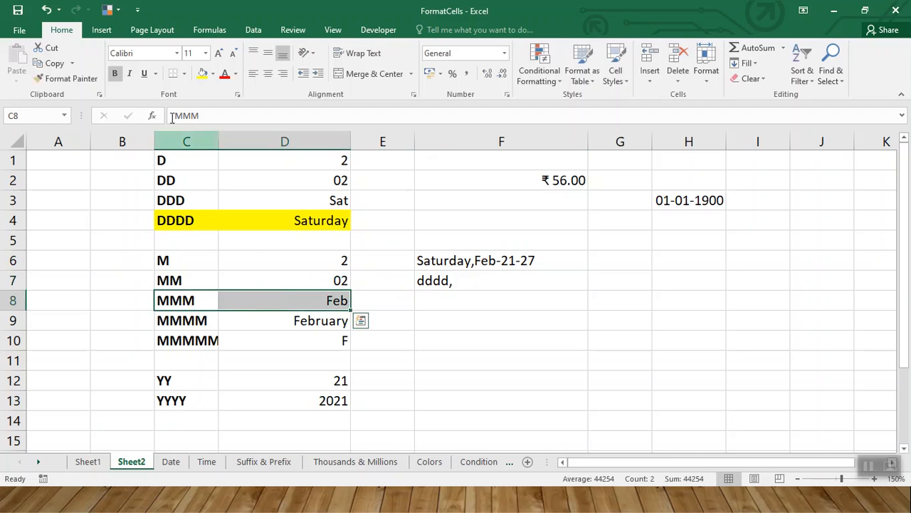
pyautogui.click(202, 74)
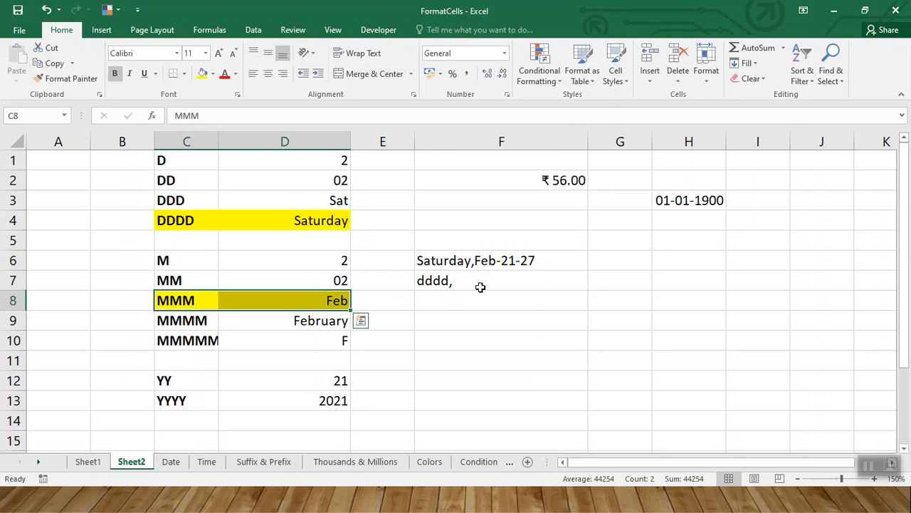
pyautogui.click(467, 280)
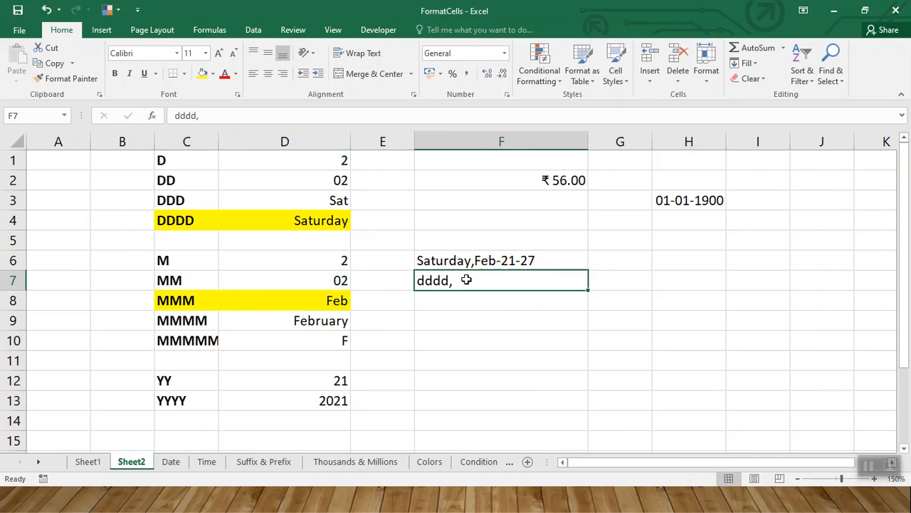
pyautogui.doubleClick(466, 280)
pyautogui.write('mmm')
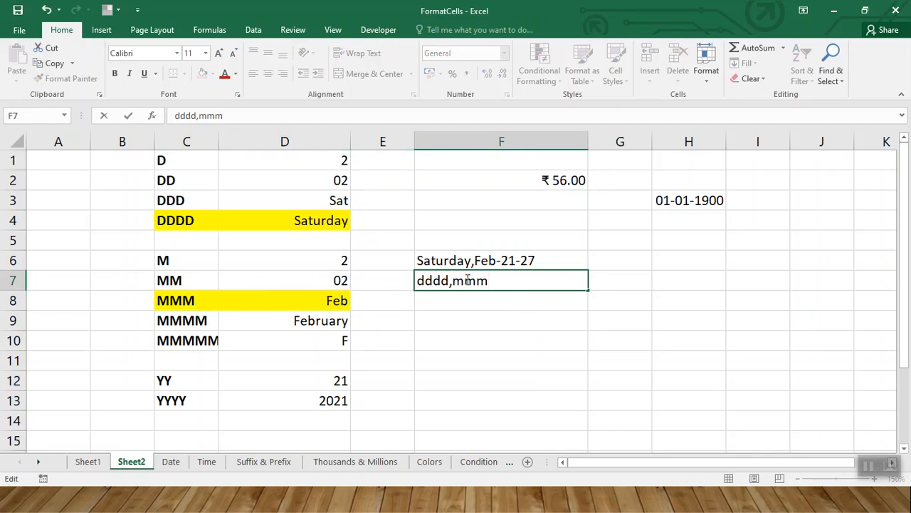
pyautogui.write('-yy-')
pyautogui.write('dd')
pyautogui.press('Return')
# Step: Enter the current date, 27-02-2021, in cell F8 below the format code
pyautogui.hotkey('ctrl', ';')
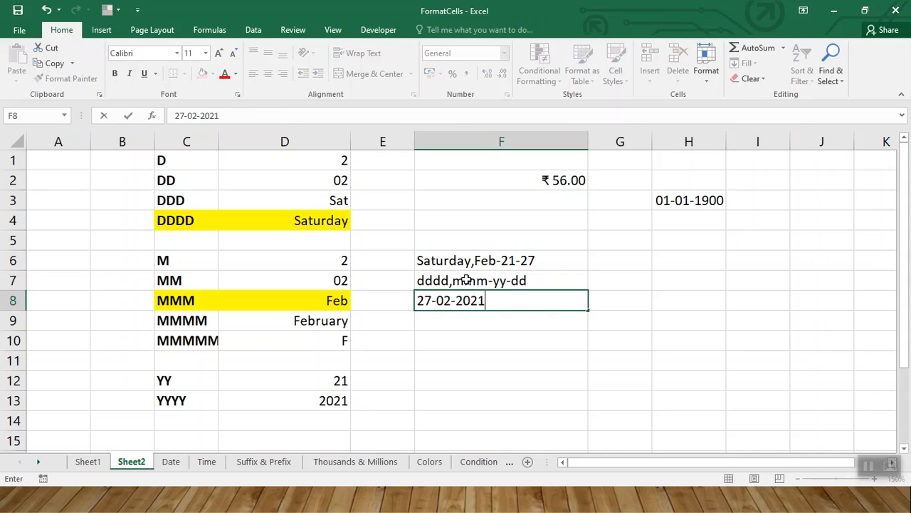
pyautogui.press('Return')
pyautogui.press('Up')
pyautogui.click(501, 264)
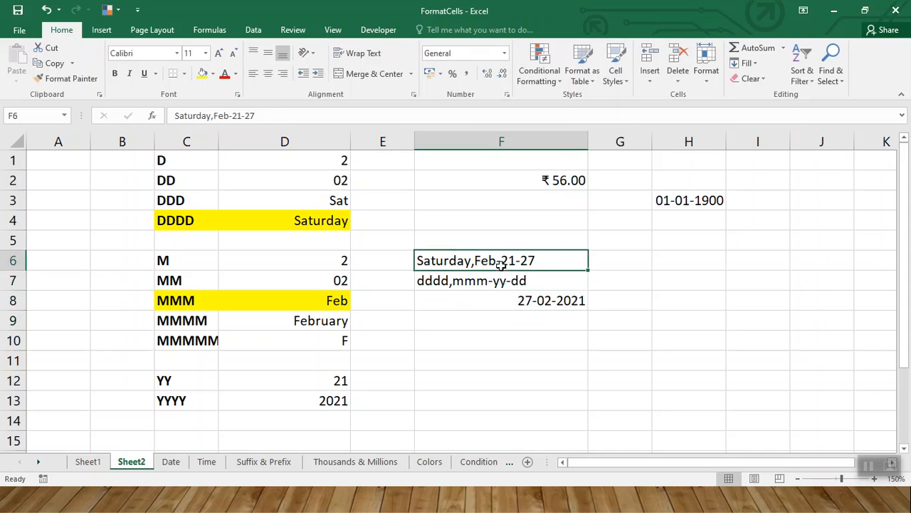
# Step: Apply the custom number format dddd,mmm-yy-dd to the date in cell F8
pyautogui.click(520, 302)
pyautogui.rightClick(542, 302)
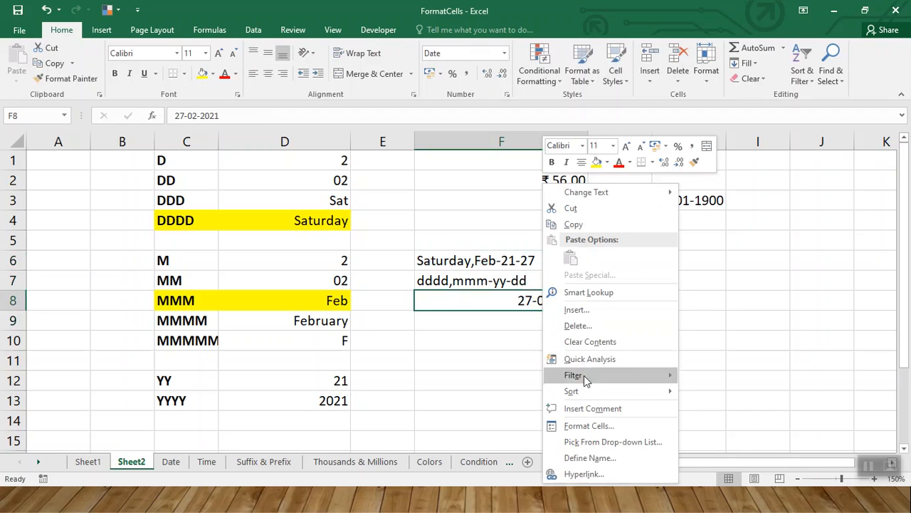
pyautogui.click(587, 425)
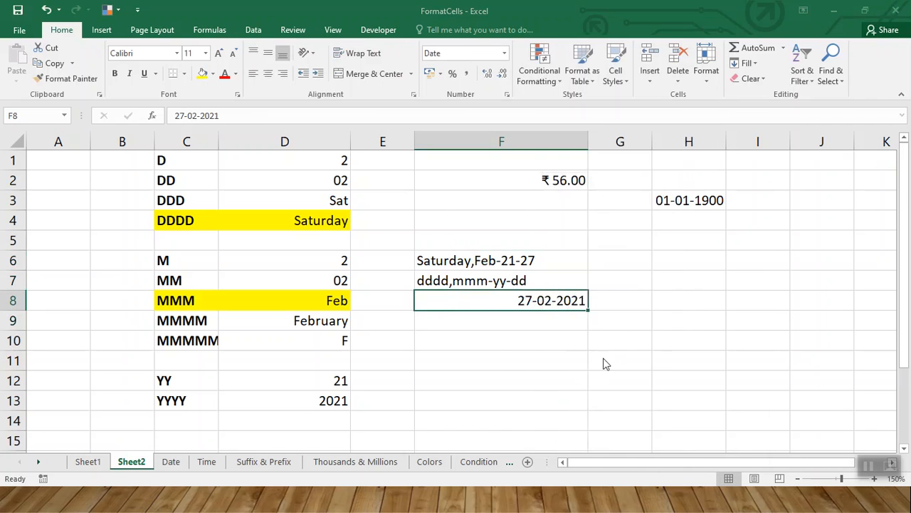
pyautogui.moveTo(520, 179); pyautogui.dragTo(159, 111)
pyautogui.click(74, 256)
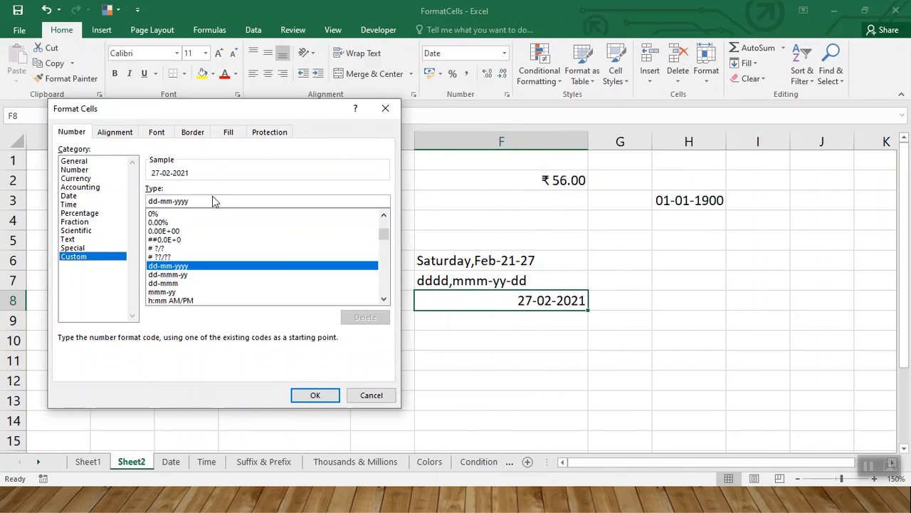
pyautogui.moveTo(194, 200); pyautogui.dragTo(107, 208)
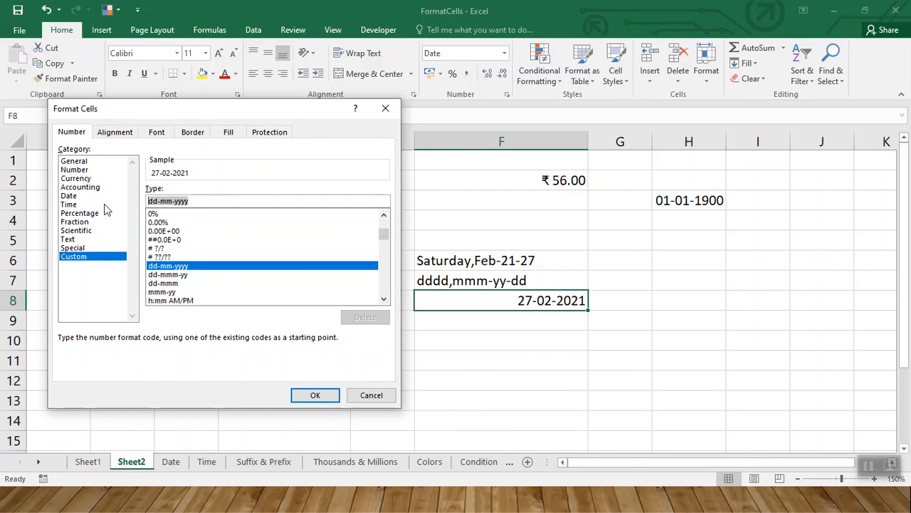
pyautogui.write('dddd')
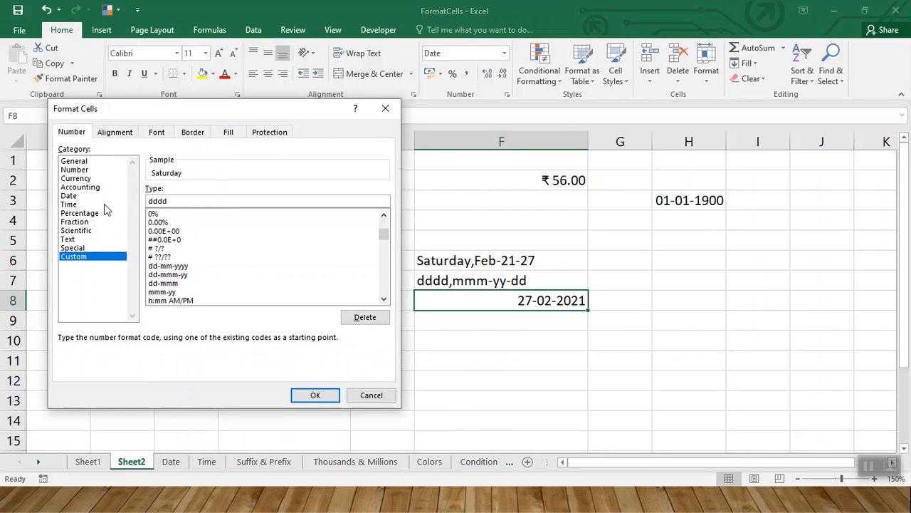
pyautogui.write(',mmm,-yy-dd')
pyautogui.press('Return')
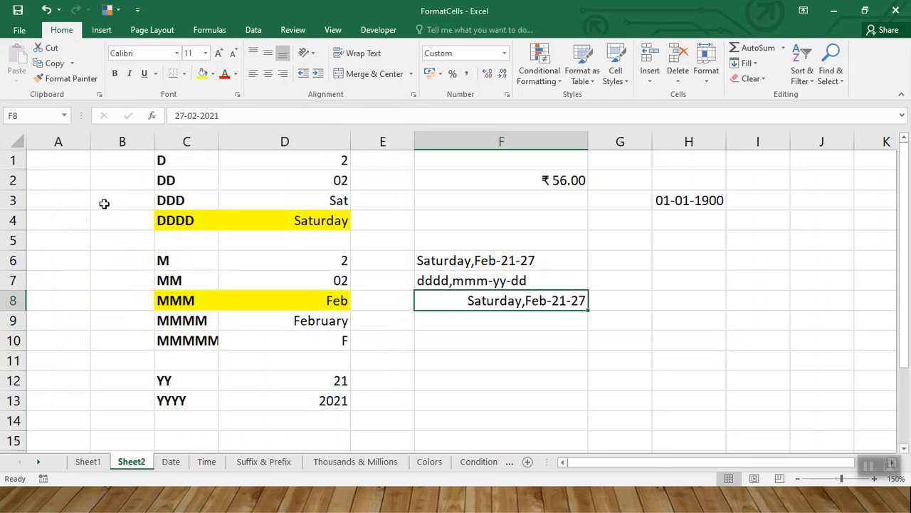
# Step: Enter a second sample date text, 27,February'2021,Saturday, in cell F10
pyautogui.press('Down')
pyautogui.press('Down')
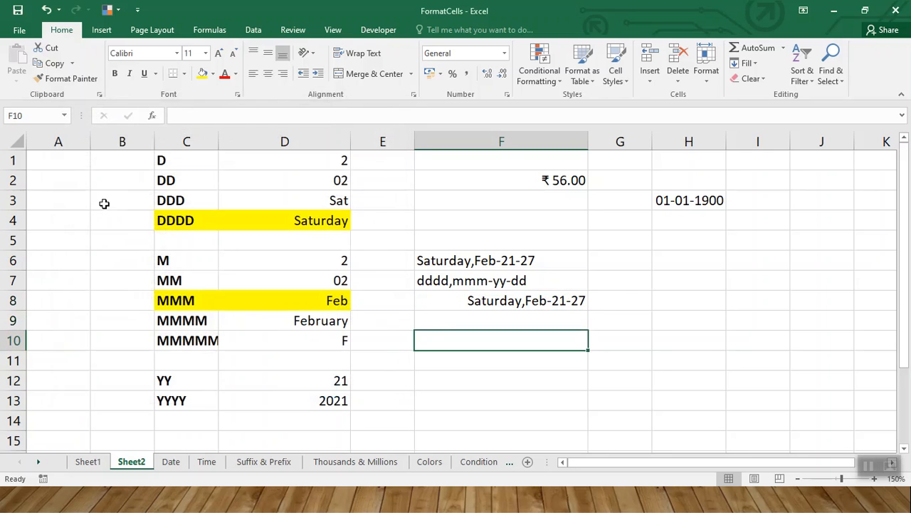
pyautogui.write('27,February,201')
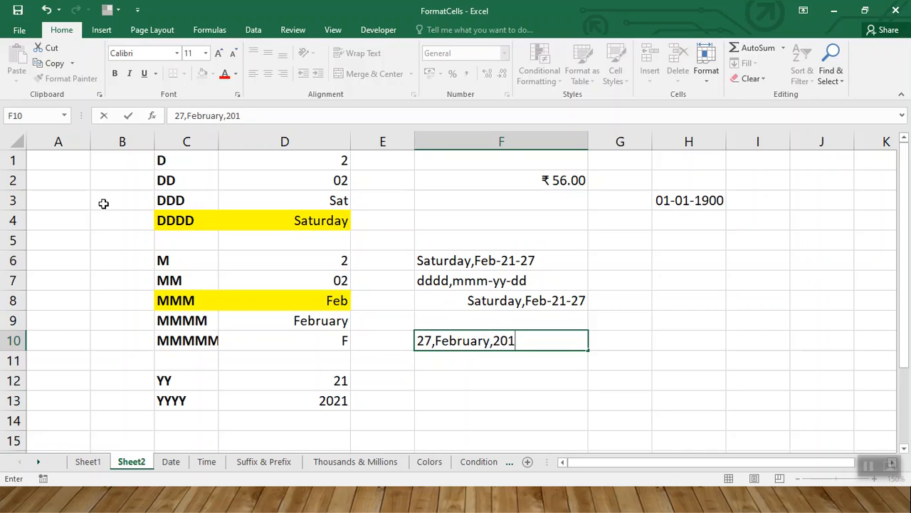
pyautogui.press('BackSpace')
pyautogui.press('BackSpace')
pyautogui.press('BackSpace')
pyautogui.press('BackSpace')
pyautogui.write("'")
pyautogui.write('20')
pyautogui.write('21-')
pyautogui.press('BackSpace')
pyautogui.write(',Satur')
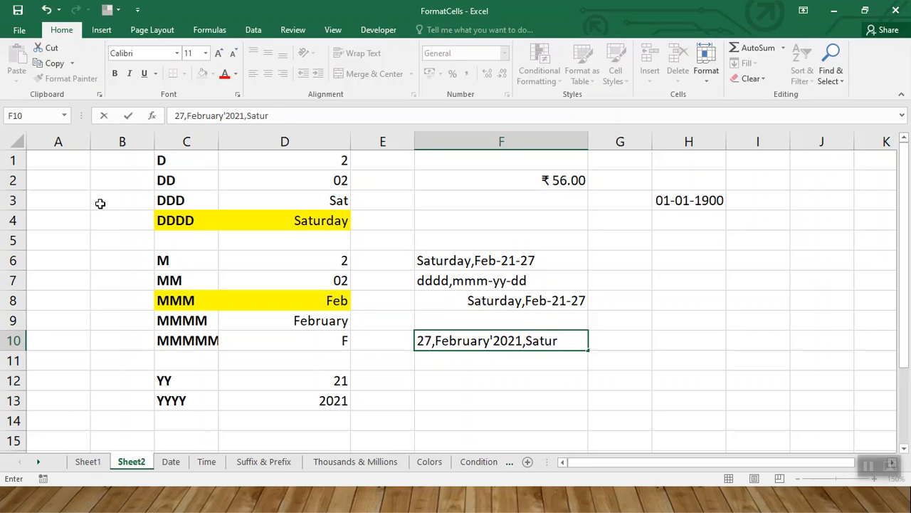
pyautogui.write('day')
pyautogui.press('Return')
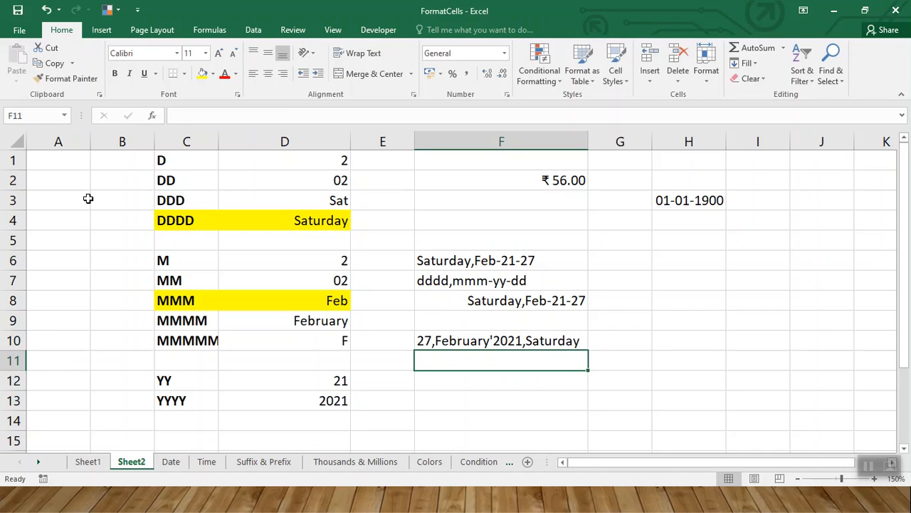
# Step: Enter the matching format code dd,mmmm'yyyy,dddd as text in cell F11
pyautogui.press('Down')
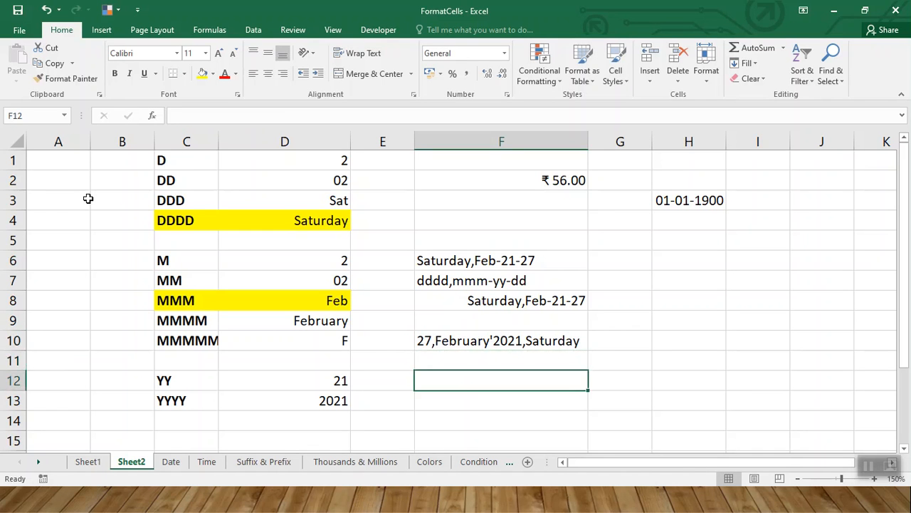
pyautogui.press('Up')
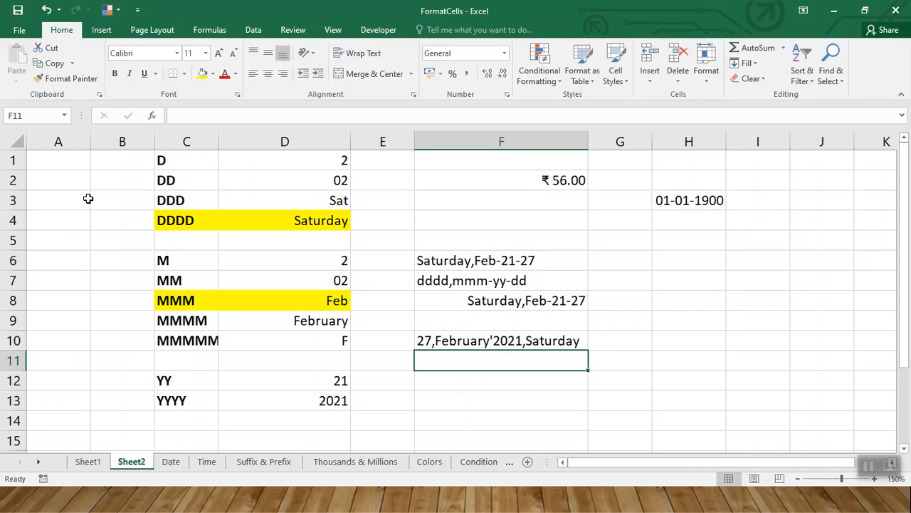
pyautogui.write('dd,')
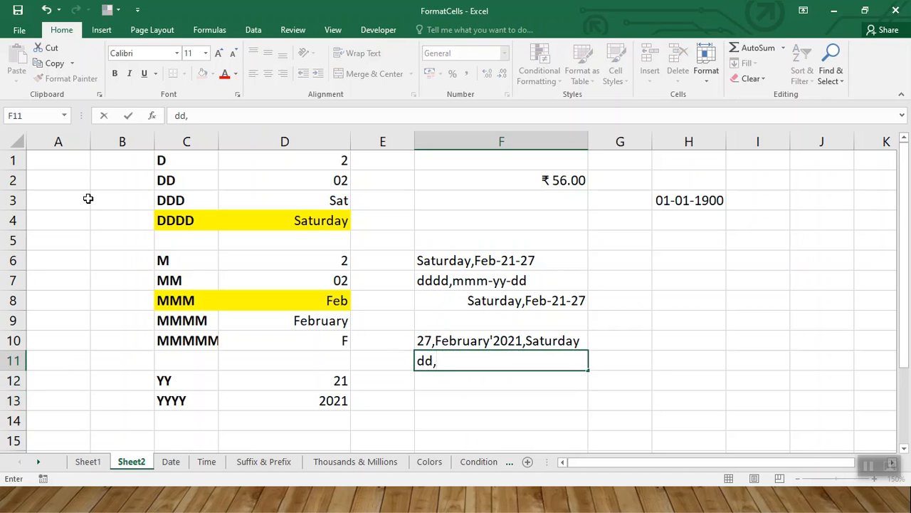
pyautogui.write('mmmm')
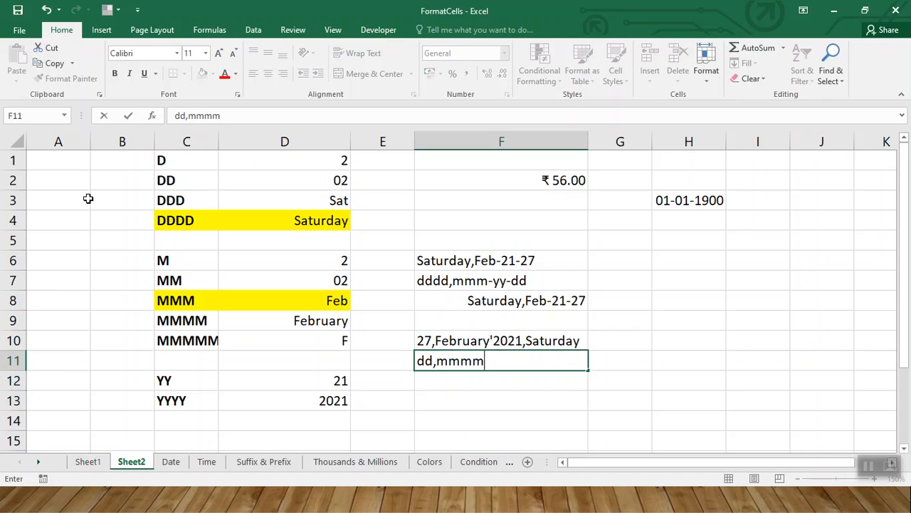
pyautogui.write("'yyyy,dddd")
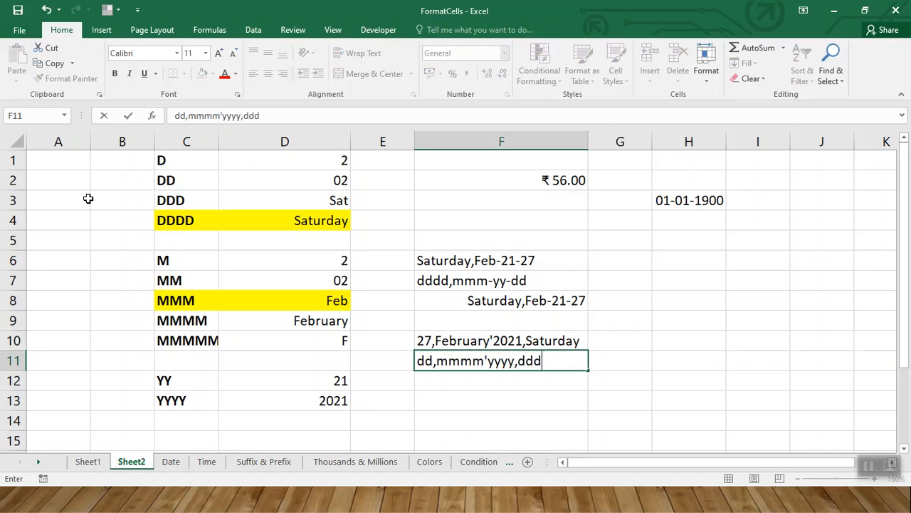
pyautogui.press('Return')
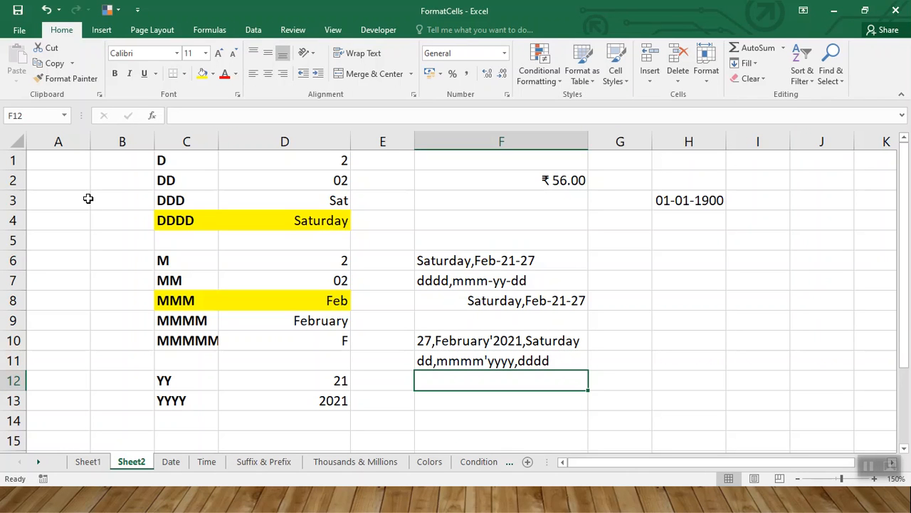
# Step: Enter the date 27-02-2021 in cell F12 below the second format code
pyautogui.write('27-02-2021')
pyautogui.press('Return')
pyautogui.press('Up')
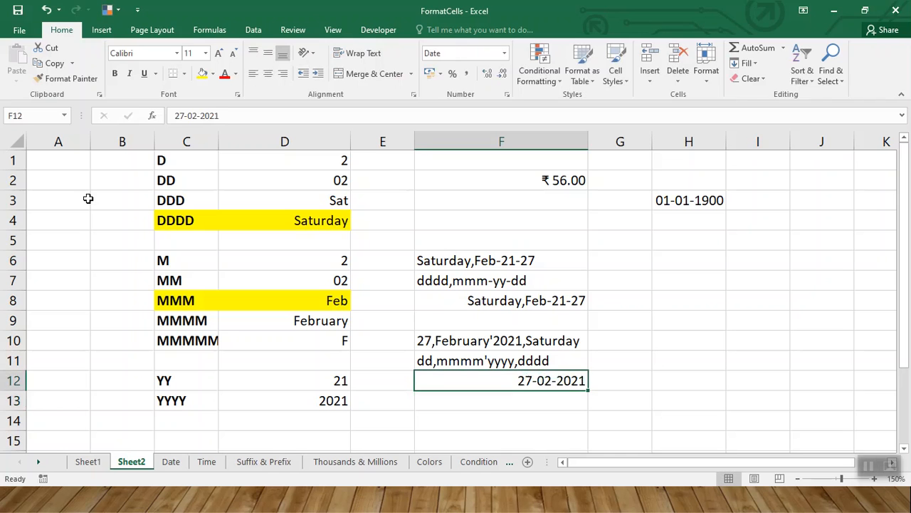
# Step: Apply the custom number format dd,mmmm'yyyy,dddd to the date in cell F12
pyautogui.rightClick(548, 381)
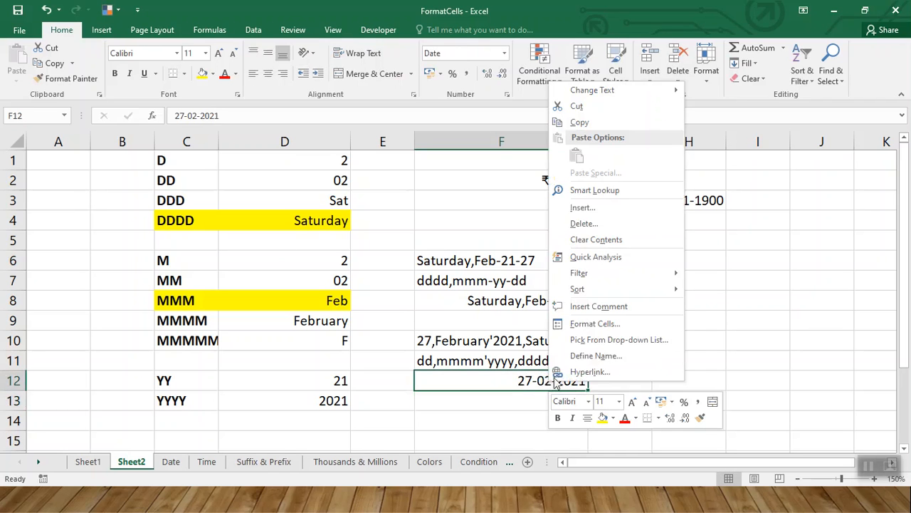
pyautogui.click(594, 323)
pyautogui.moveTo(481, 173); pyautogui.dragTo(146, 141)
pyautogui.click(513, 264)
pyautogui.moveTo(197, 227); pyautogui.dragTo(116, 229)
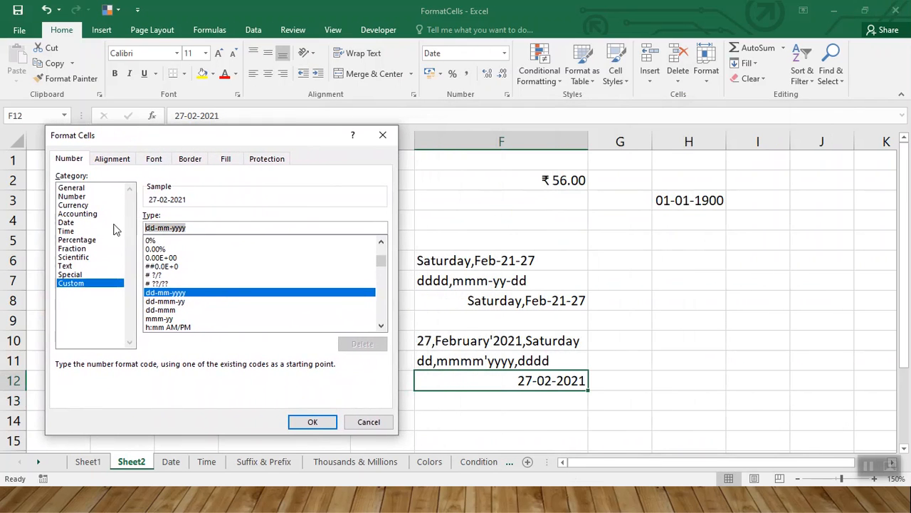
pyautogui.write('dd,mmmm')
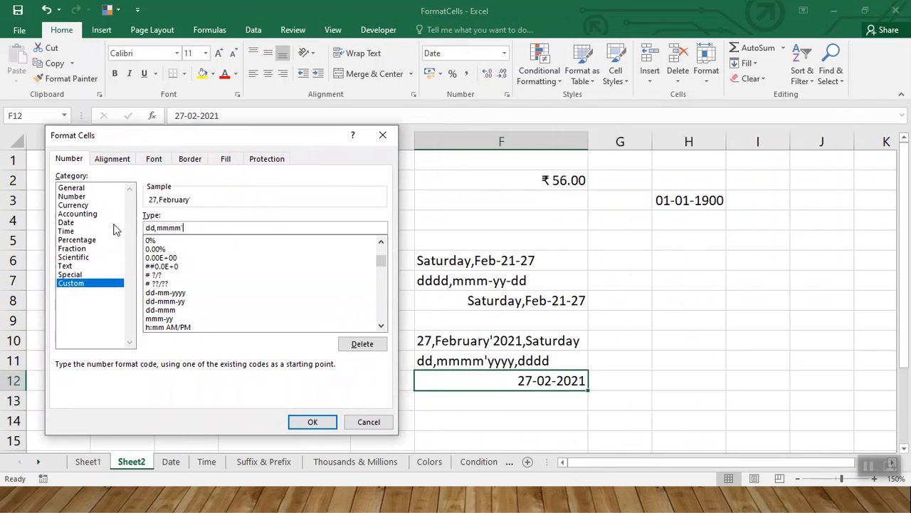
pyautogui.write('yyyy,dddd')
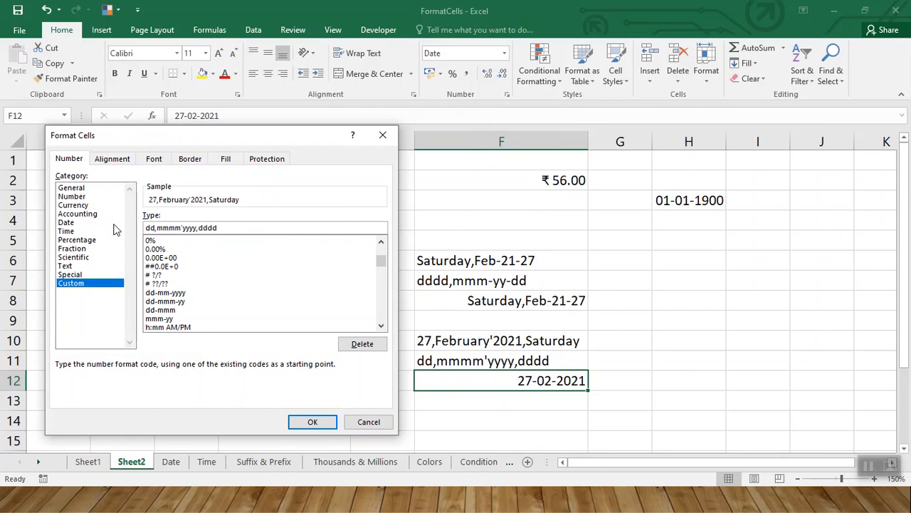
pyautogui.press('Return')
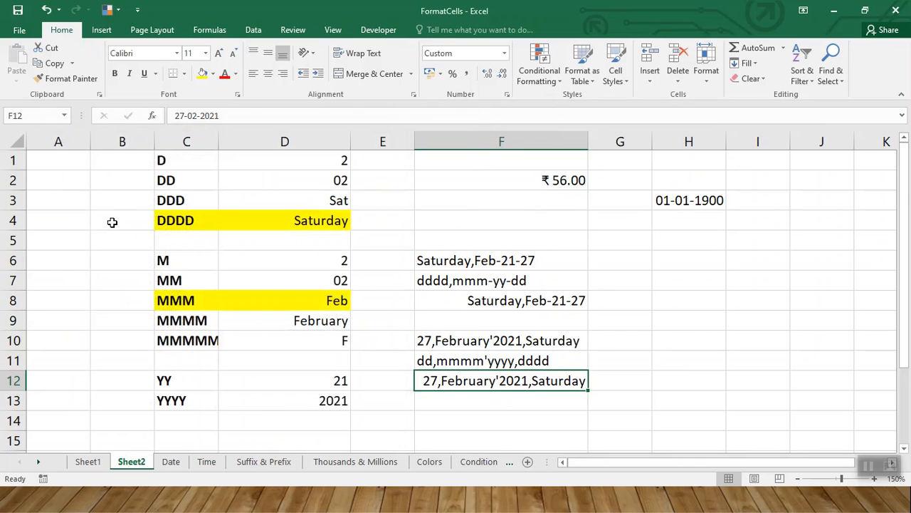
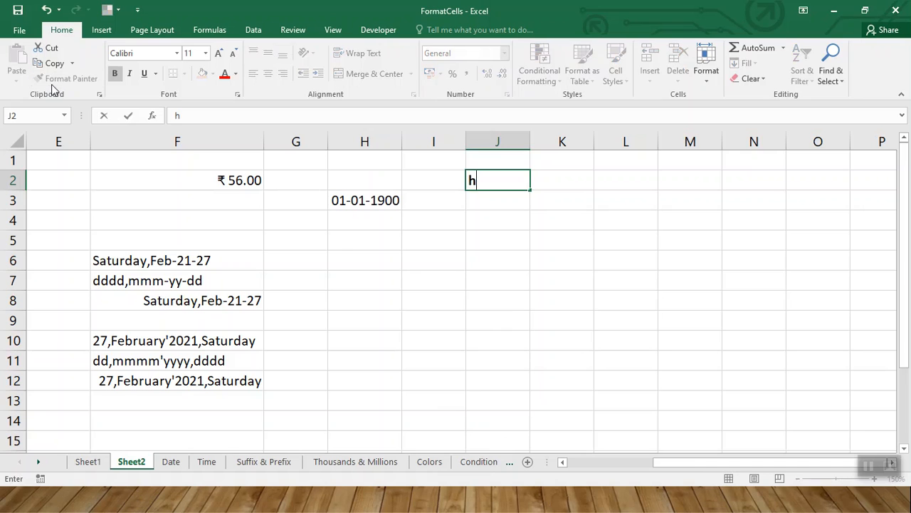
# Step: Finish the format code h in cell J2 and enter the time 17:35:02 beside it in cell K2
pyautogui.press('Tab')
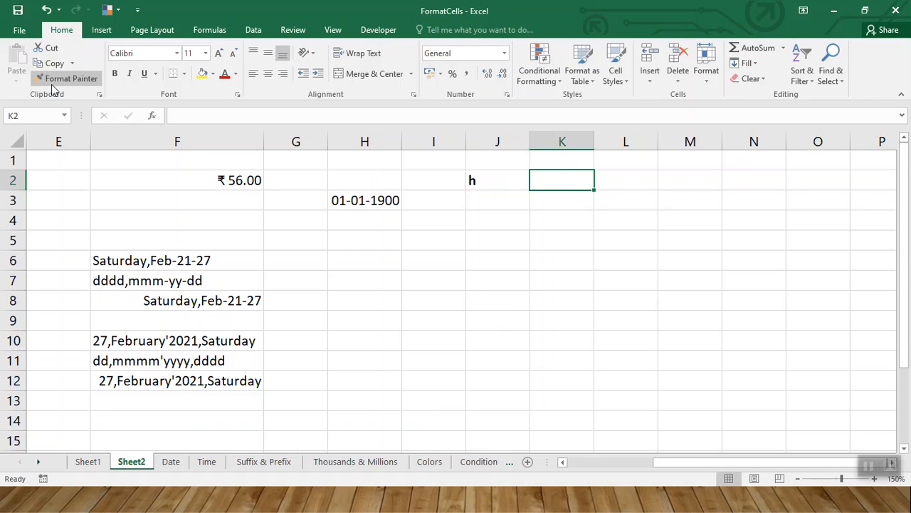
pyautogui.write('17:35')
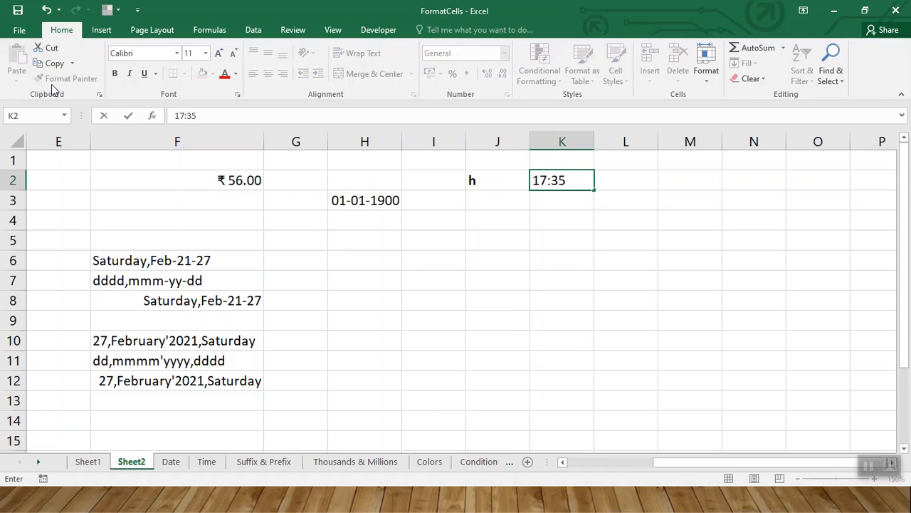
pyautogui.write(':02')
pyautogui.press('Return')
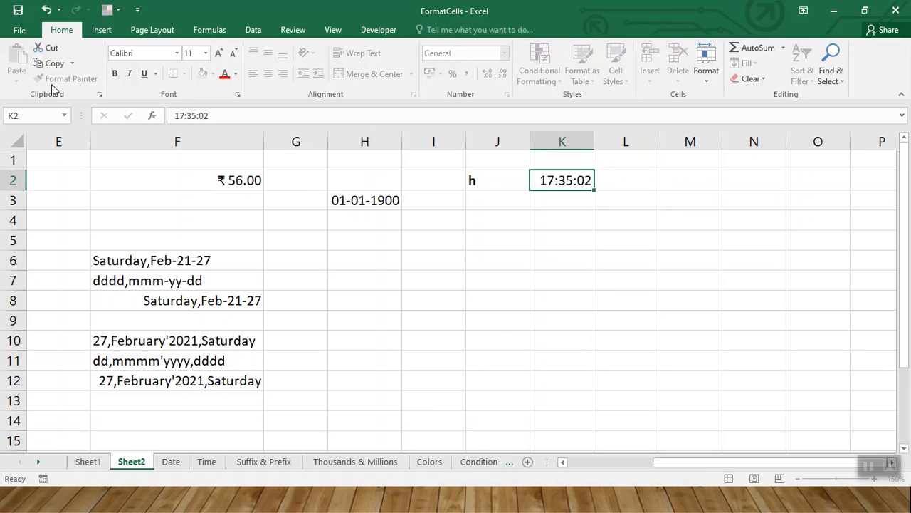
pyautogui.press('Up')
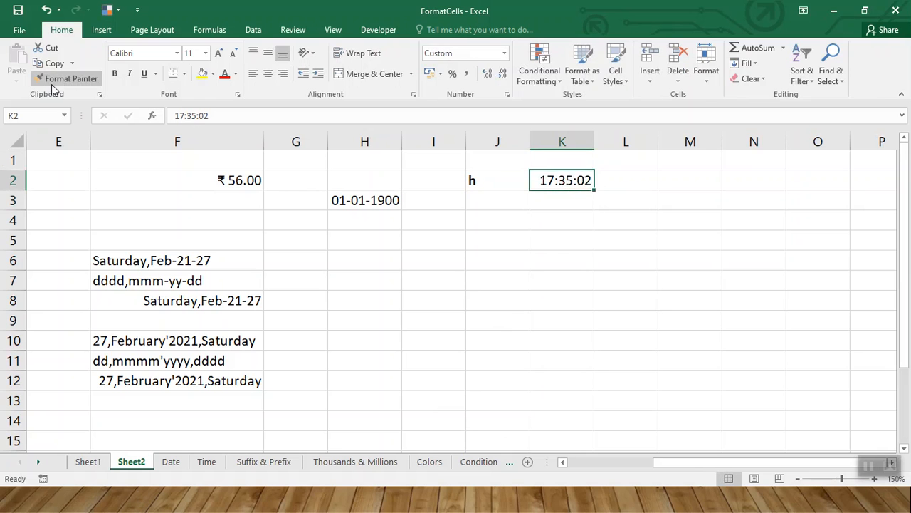
# Step: Apply the custom number format h to the time in cell K2
pyautogui.rightClick(582, 178)
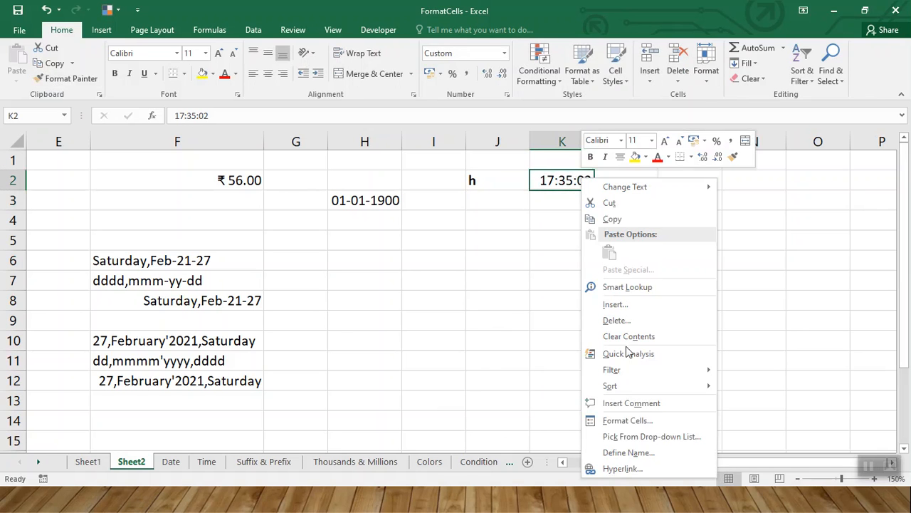
pyautogui.click(626, 420)
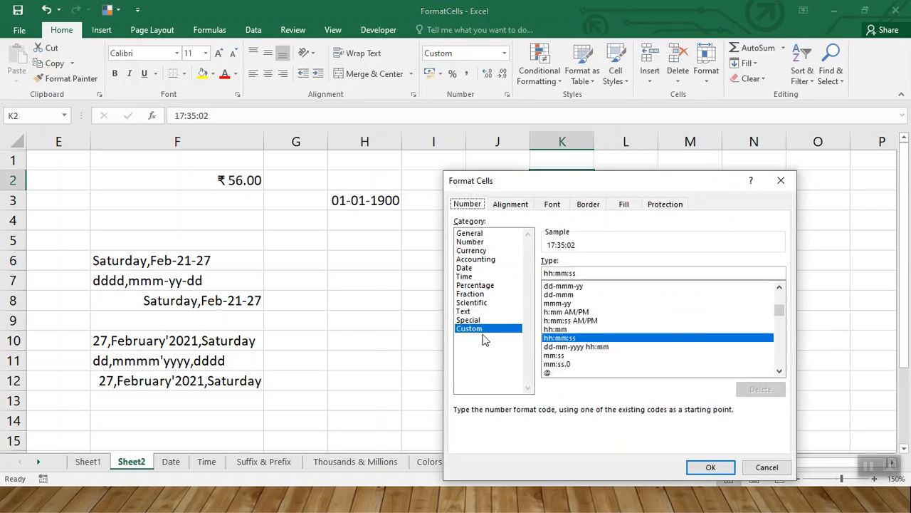
pyautogui.doubleClick(589, 274)
pyautogui.write('h')
pyautogui.click(711, 467)
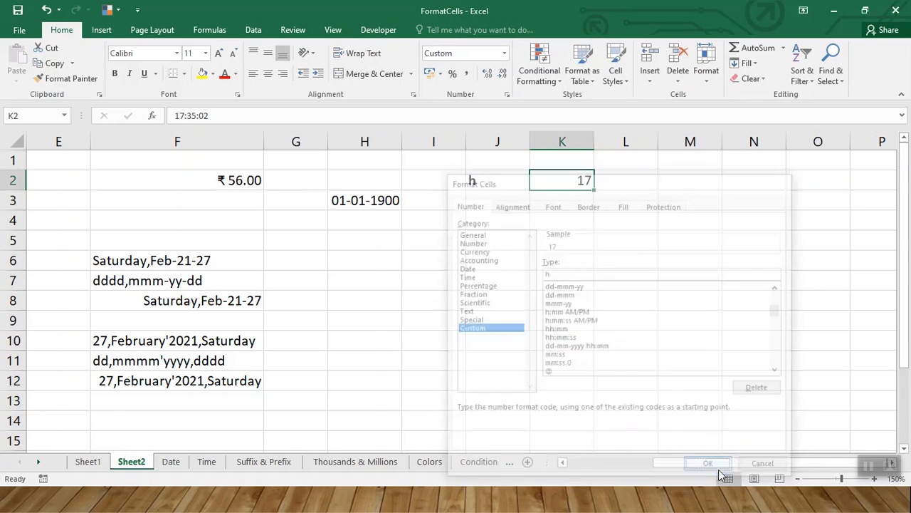
# Step: Enter the format code hh in cell J3, below the code h
pyautogui.click(497, 202)
pyautogui.write('hh')
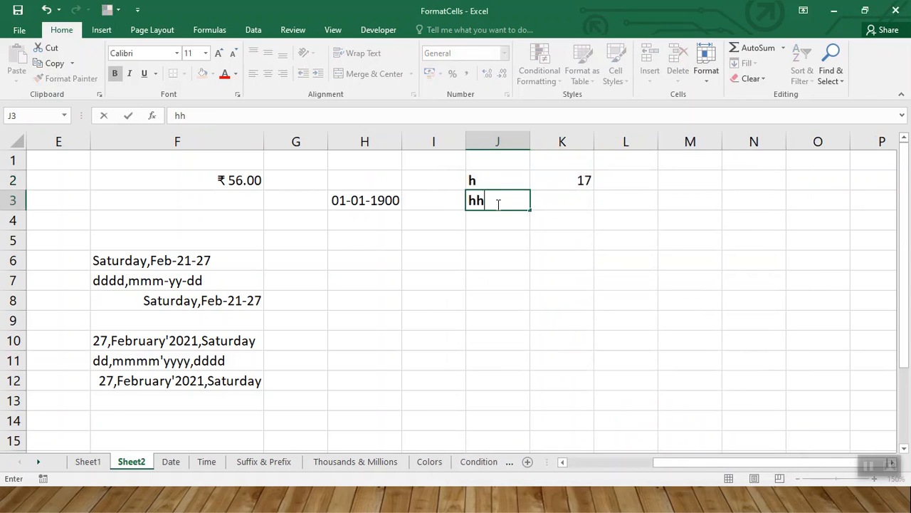
pyautogui.press('Tab')
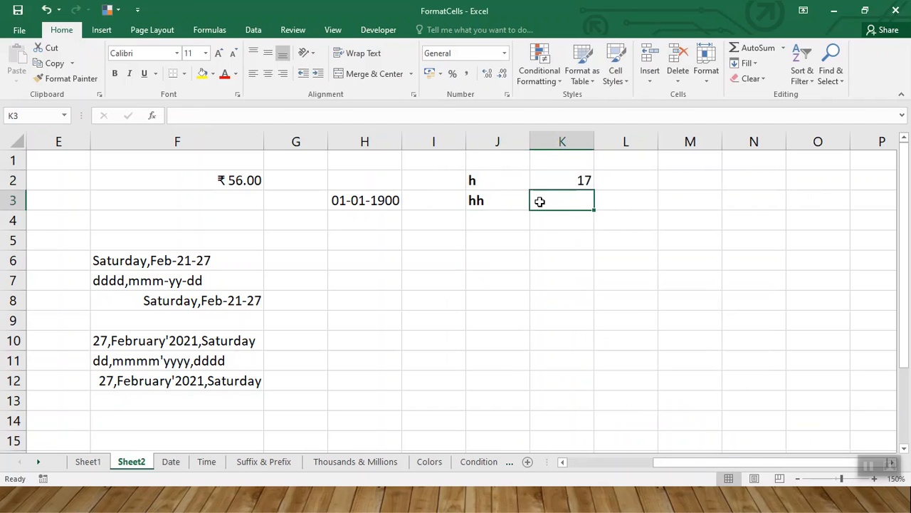
pyautogui.write('17:36')
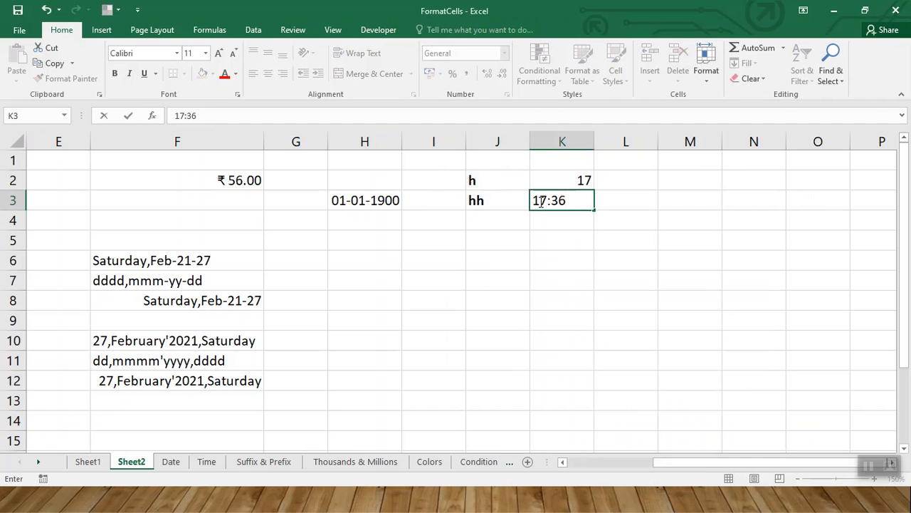
pyautogui.press('XF86AudioLowerVolume')
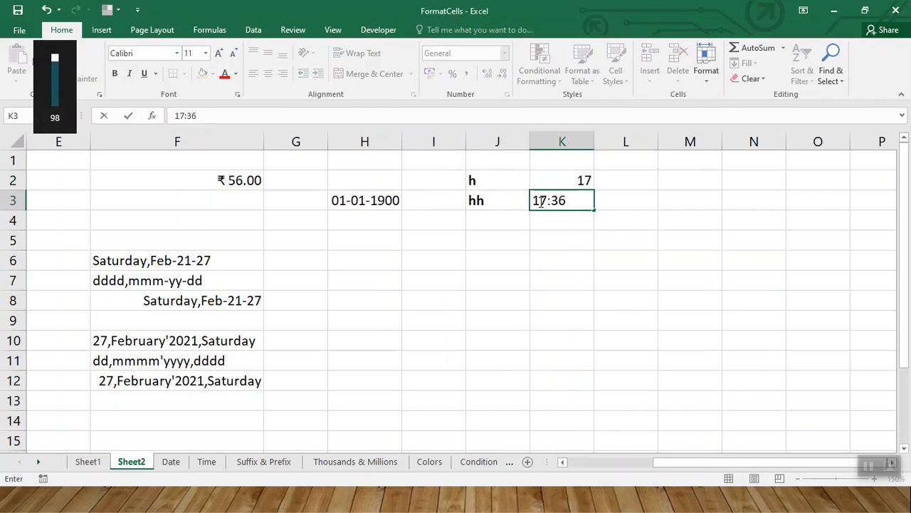
pyautogui.press('Escape')
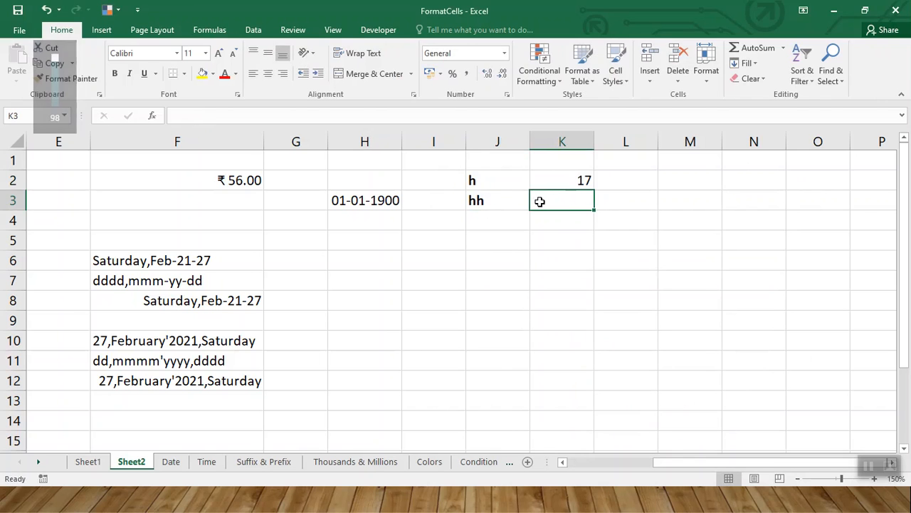
# Step: Enter the time 17:36:01 in cell K3 beside the hh code, correcting the mistyped seconds
pyautogui.write('17:36')
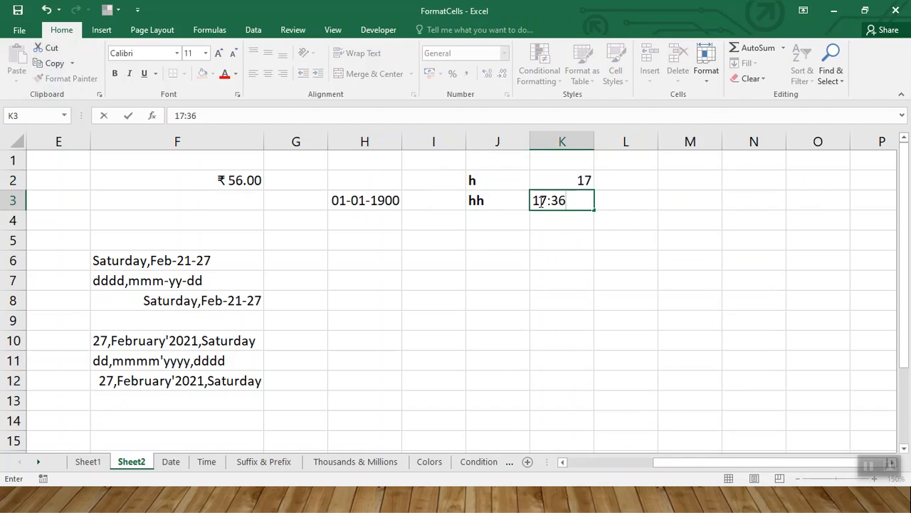
pyautogui.write(':012')
pyautogui.press('Return')
pyautogui.press('Up')
pyautogui.click(539, 202)
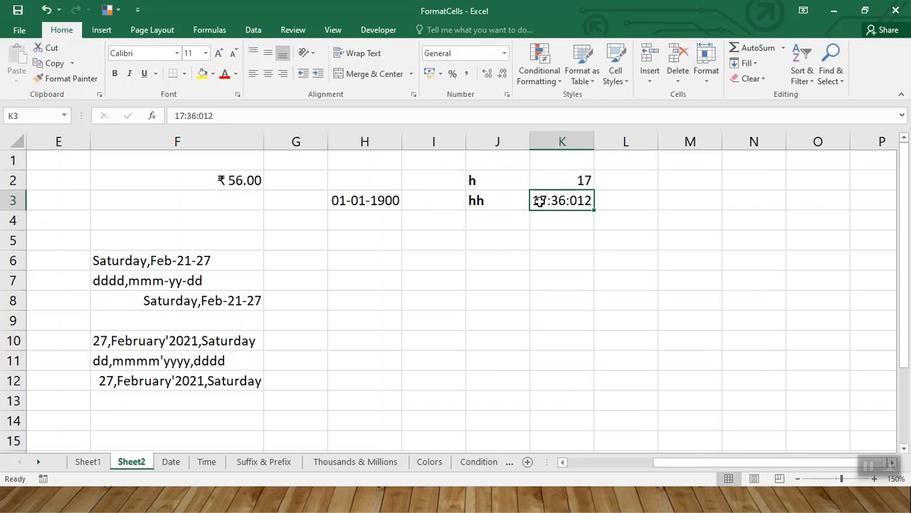
pyautogui.press('F2')
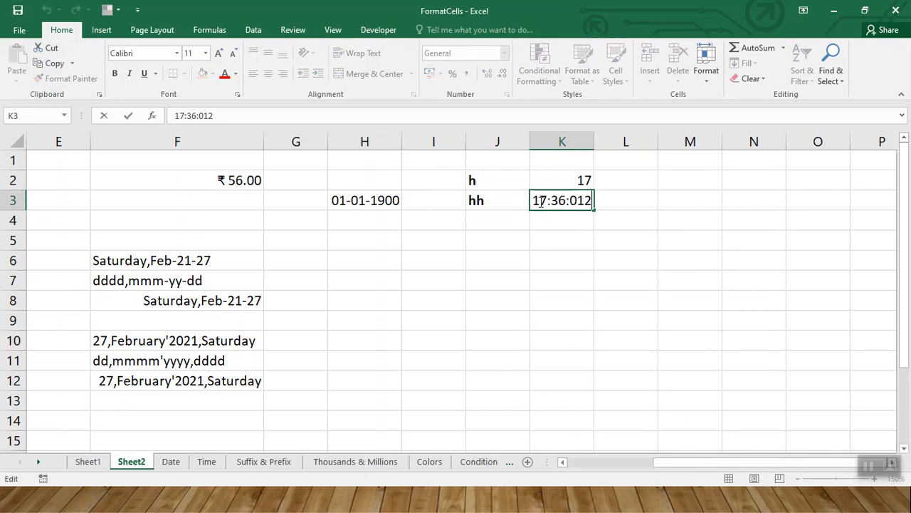
pyautogui.press('BackSpace')
pyautogui.press('Return')
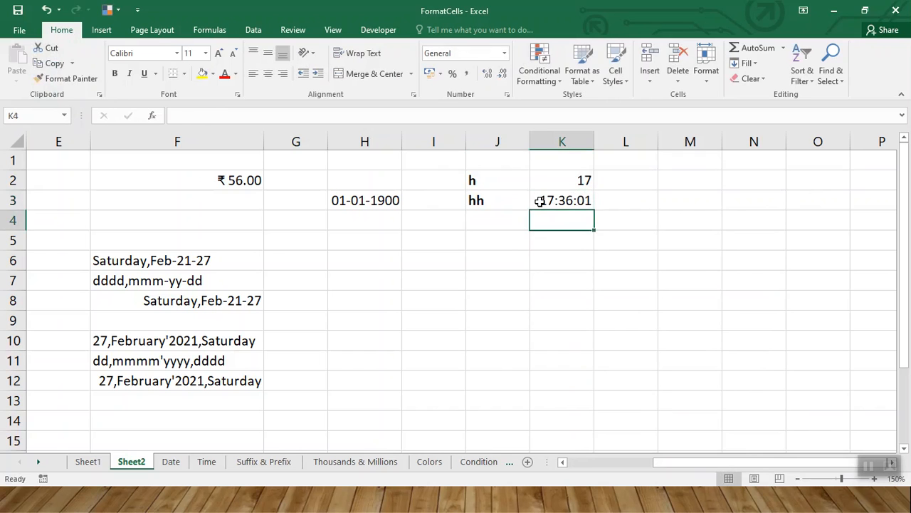
# Step: Apply an hours-only custom number format to the time in cell K3, beside the hh code
pyautogui.press('Left')
pyautogui.press('Up')
pyautogui.click(539, 201)
pyautogui.rightClick(540, 201)
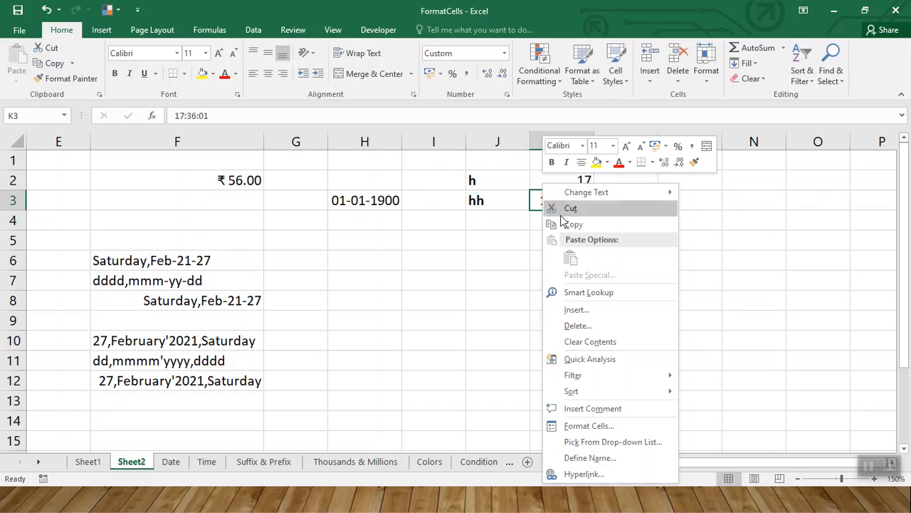
pyautogui.click(587, 426)
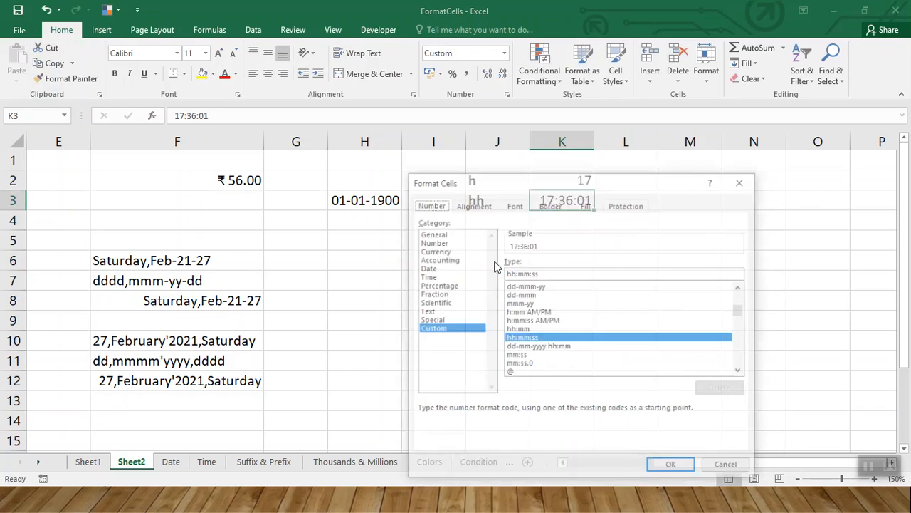
pyautogui.moveTo(542, 274); pyautogui.dragTo(483, 280)
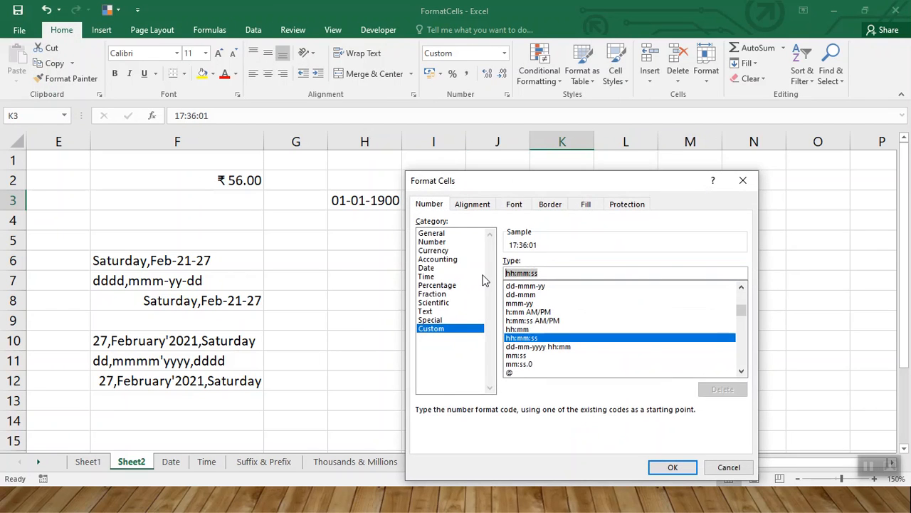
pyautogui.write('h')
pyautogui.press('Return')
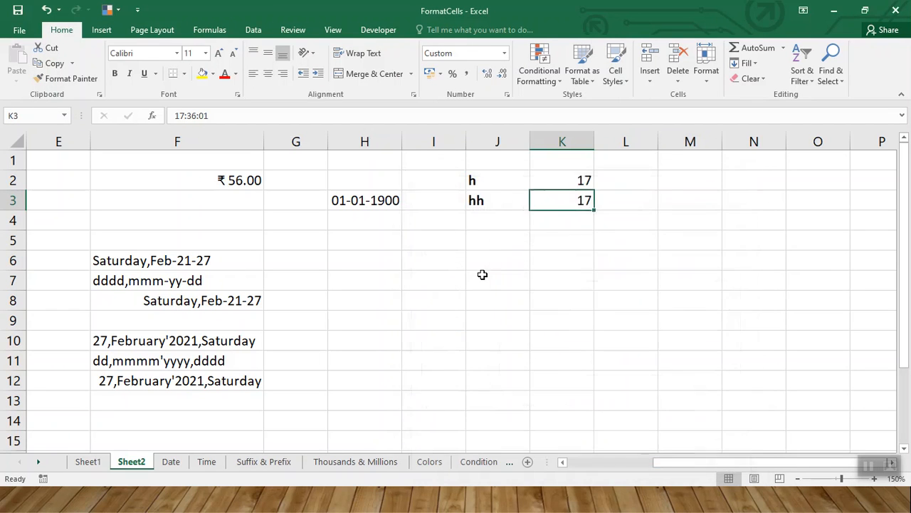
# Step: Enter the seconds format codes s in cell J4 and ss in cell J5
pyautogui.press('Return')
pyautogui.press('Left')
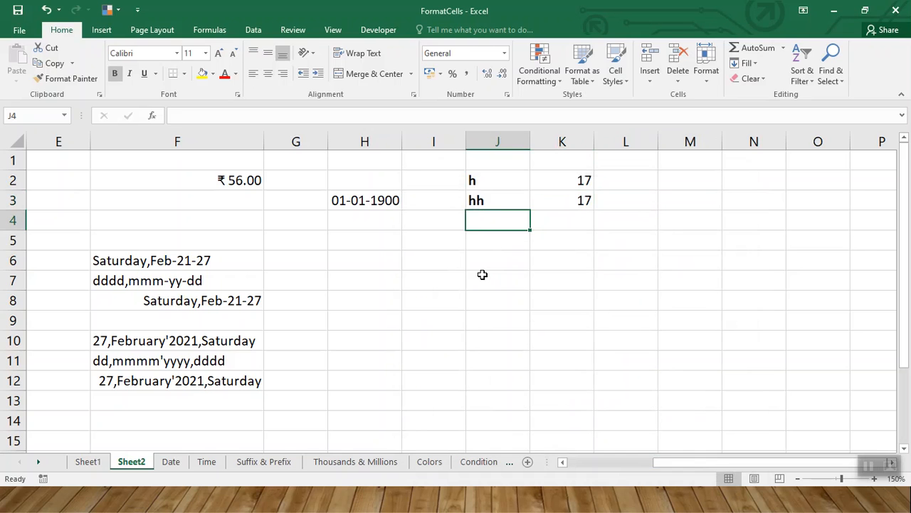
pyautogui.write('s')
pyautogui.press('Return')
pyautogui.write('ss')
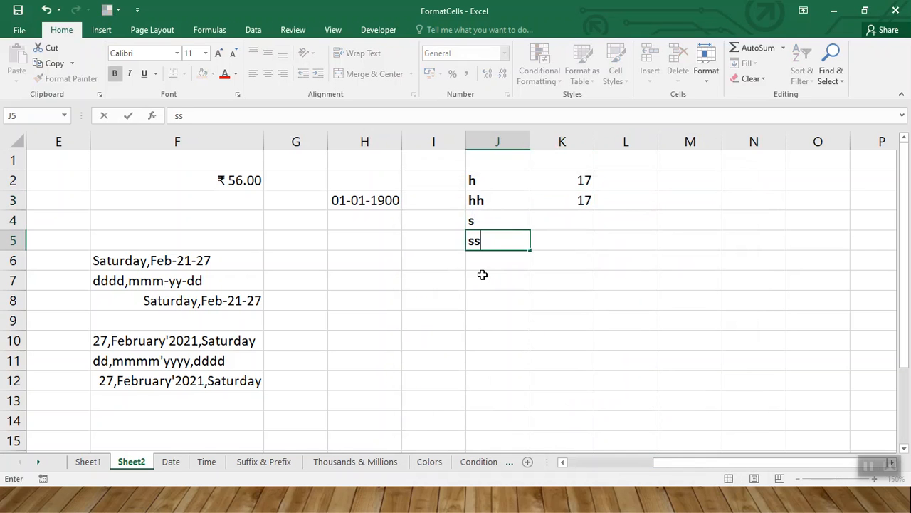
pyautogui.press('Up')
# Step: Copy the time text 17:36:01 from inside cell K3 and paste it into cells K4 and K5
pyautogui.press('Right')
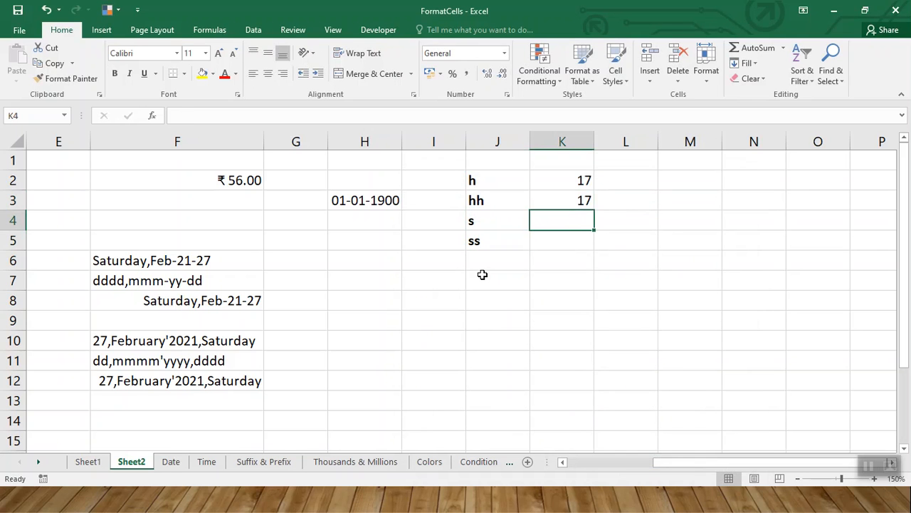
pyautogui.press('Up')
pyautogui.press('F2')
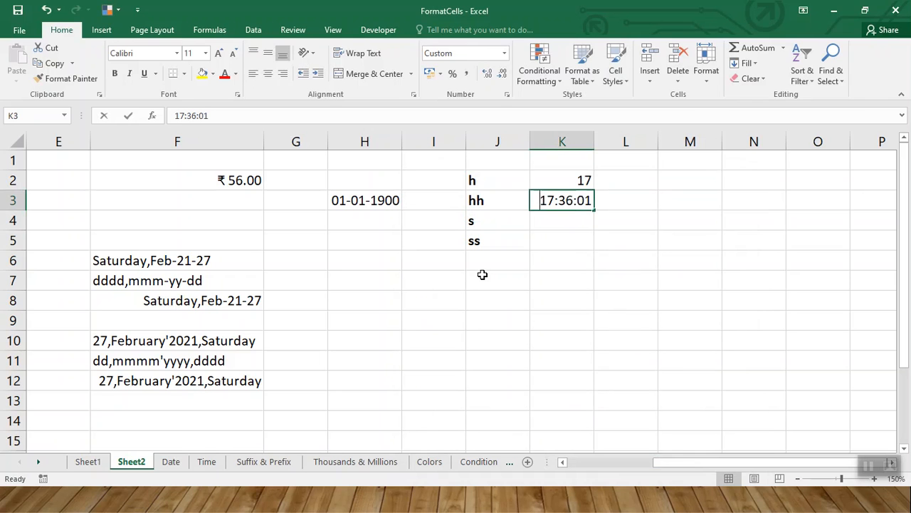
pyautogui.hotkey('shift', 'Home')
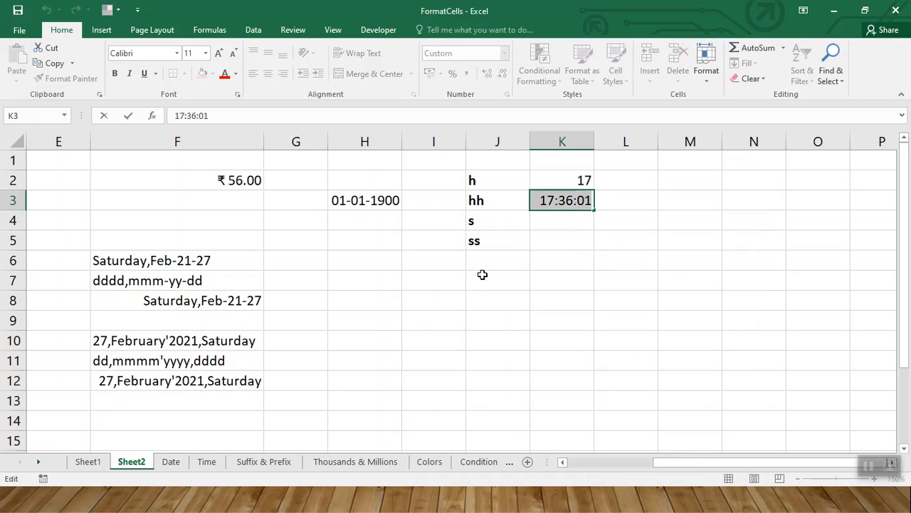
pyautogui.hotkey('ctrl', 'c')
pyautogui.press('Escape')
pyautogui.press('Down')
pyautogui.hotkey('ctrl', 'v')
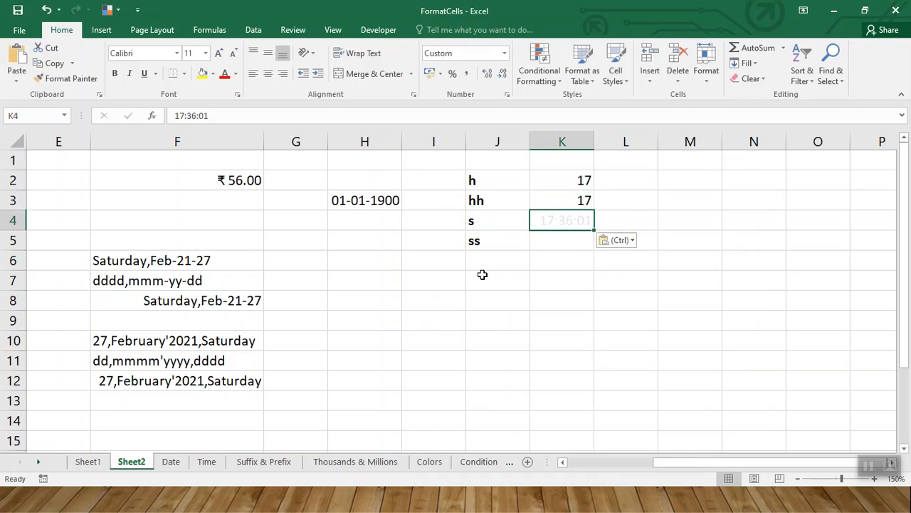
pyautogui.press('Down')
pyautogui.hotkey('ctrl', 'v')
pyautogui.press('ctrl')
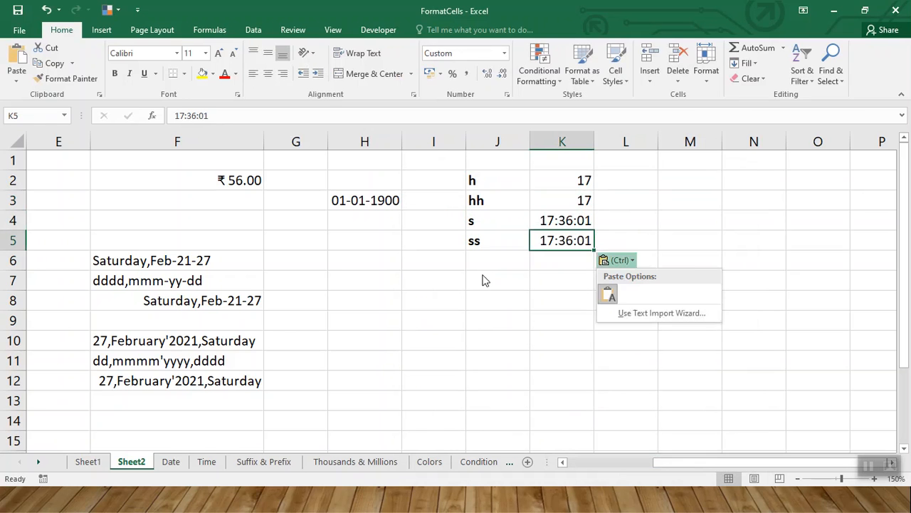
pyautogui.press('Escape')
# Step: Apply the custom number format s to the time in cell K4
pyautogui.press('Up')
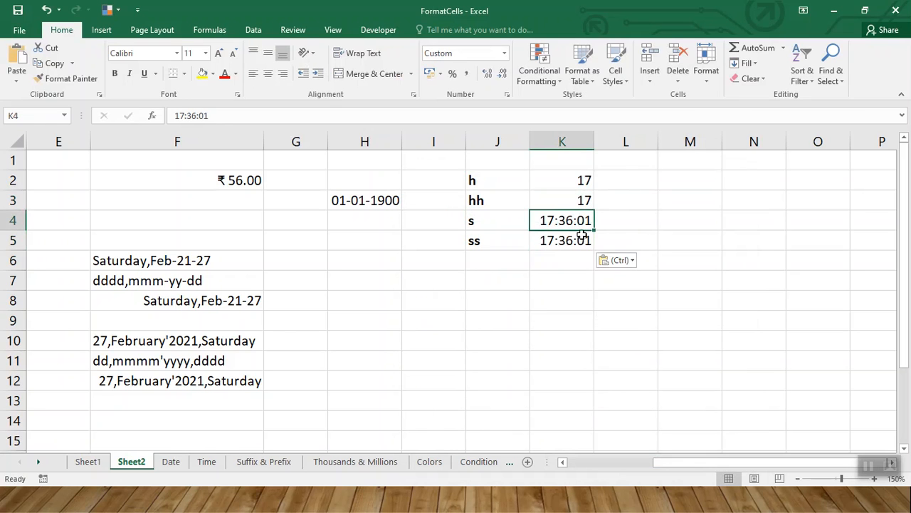
pyautogui.rightClick(584, 223)
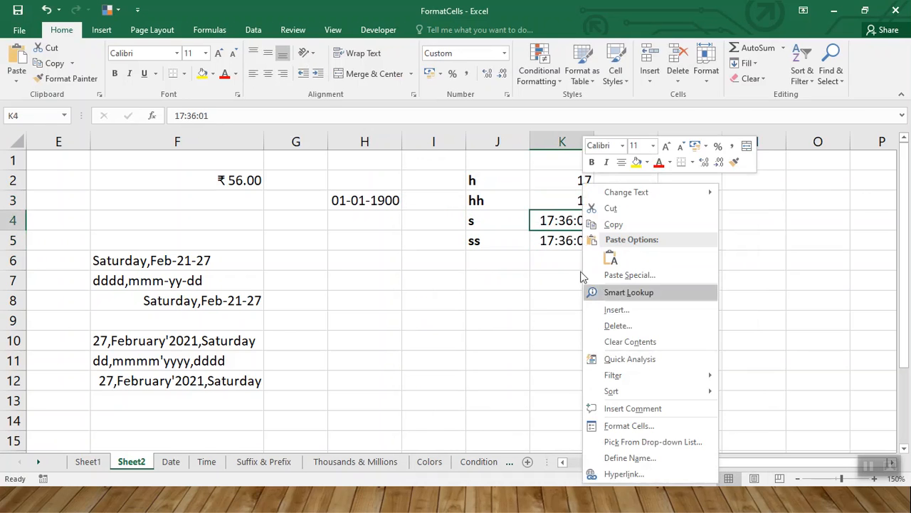
pyautogui.click(623, 425)
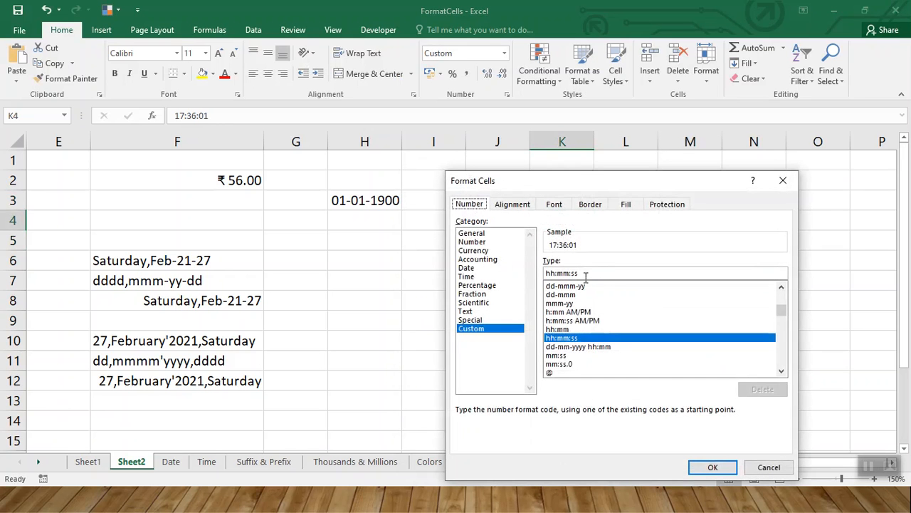
pyautogui.moveTo(588, 274); pyautogui.dragTo(545, 274)
pyautogui.write('s')
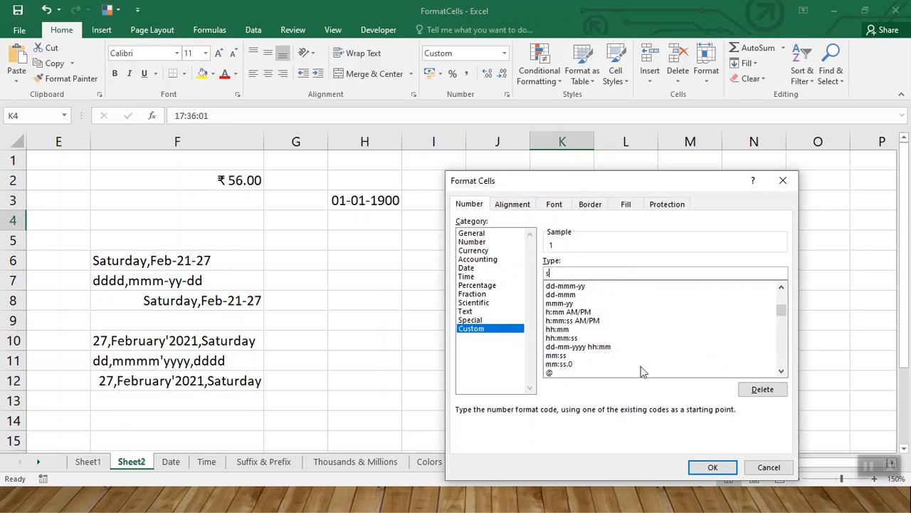
pyautogui.click(711, 467)
# Step: Apply the custom number format ss to the time in cell K5
pyautogui.click(569, 241)
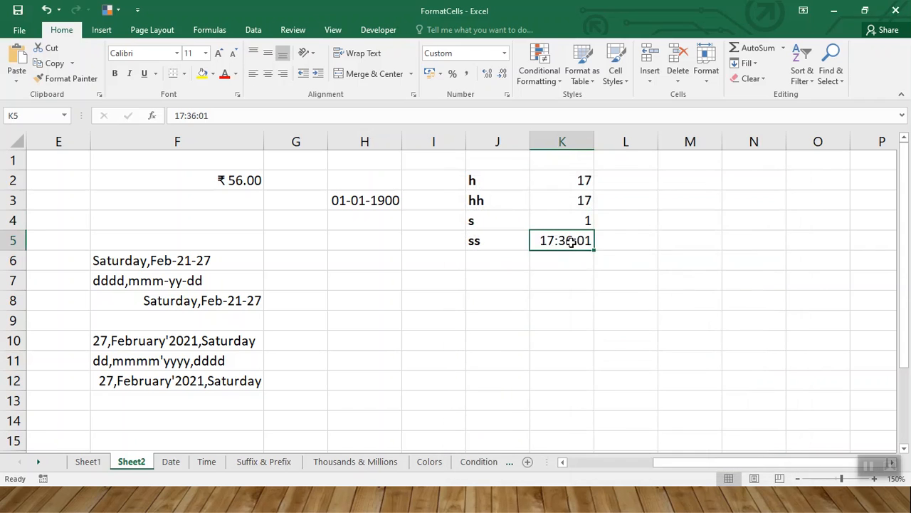
pyautogui.rightClick(570, 242)
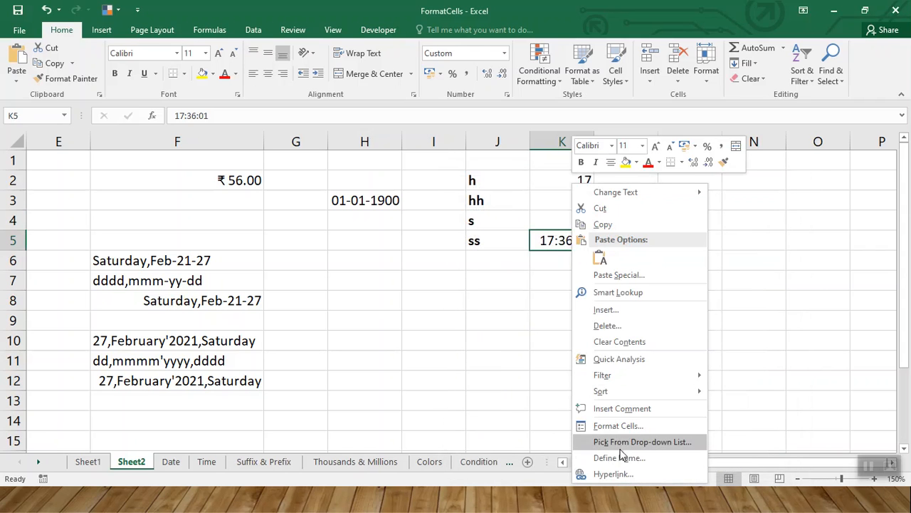
pyautogui.click(618, 425)
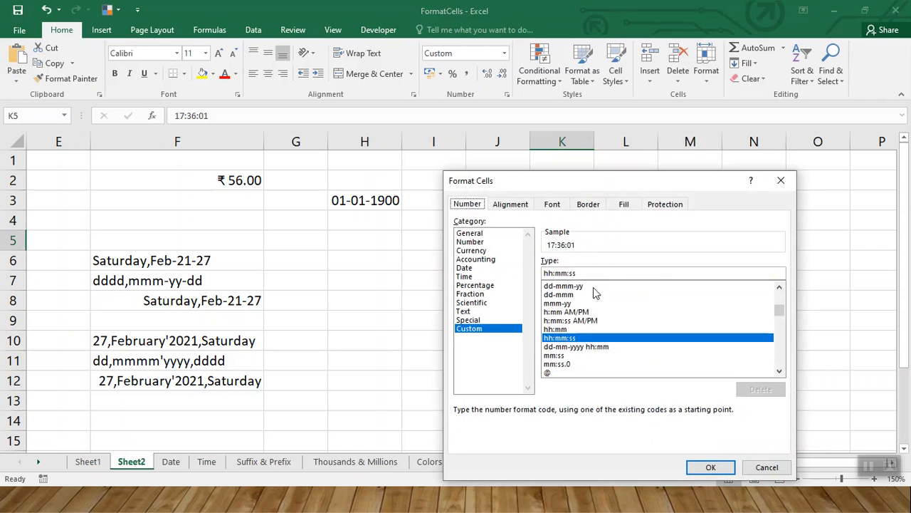
pyautogui.moveTo(595, 273); pyautogui.dragTo(447, 274)
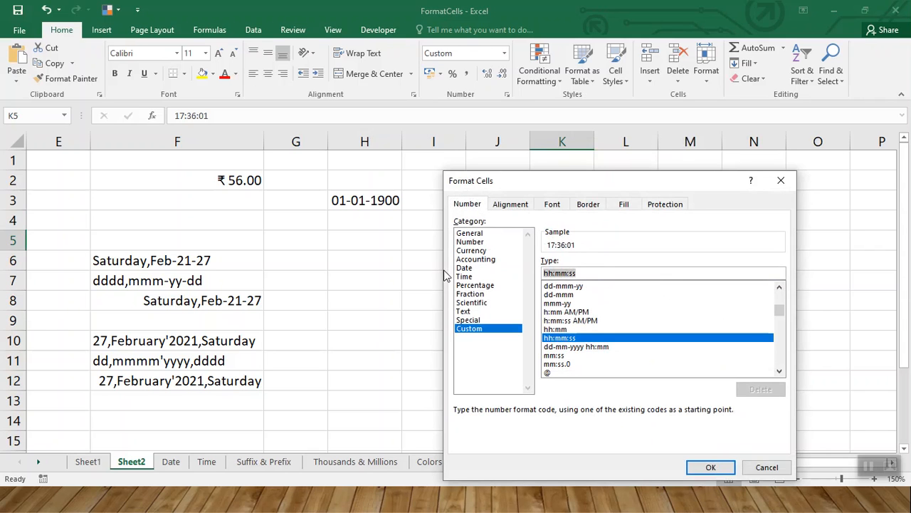
pyautogui.write('ss')
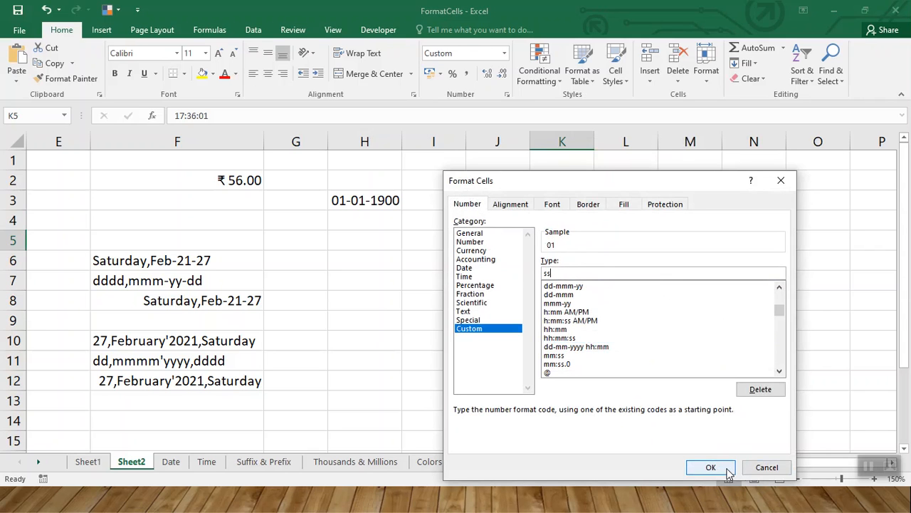
pyautogui.click(710, 467)
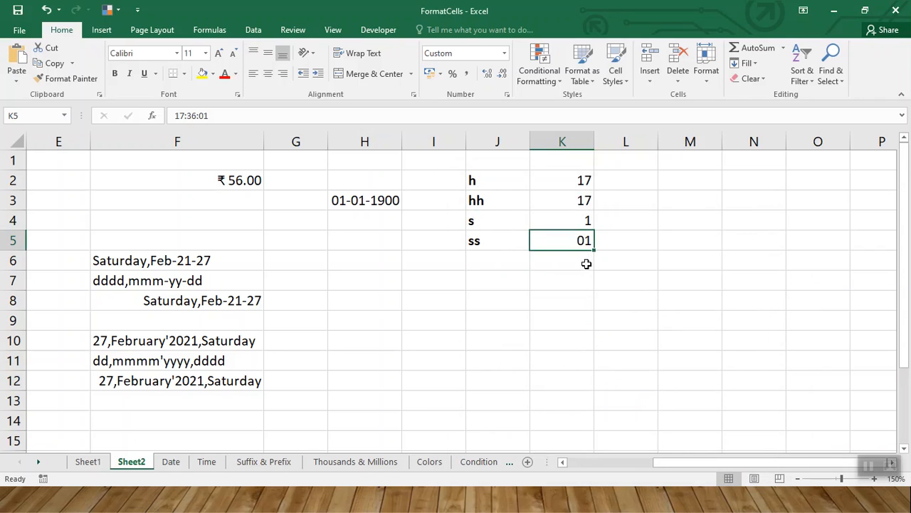
# Step: Enter the time 17:37 in cell K8, below the format code examples
pyautogui.click(484, 279)
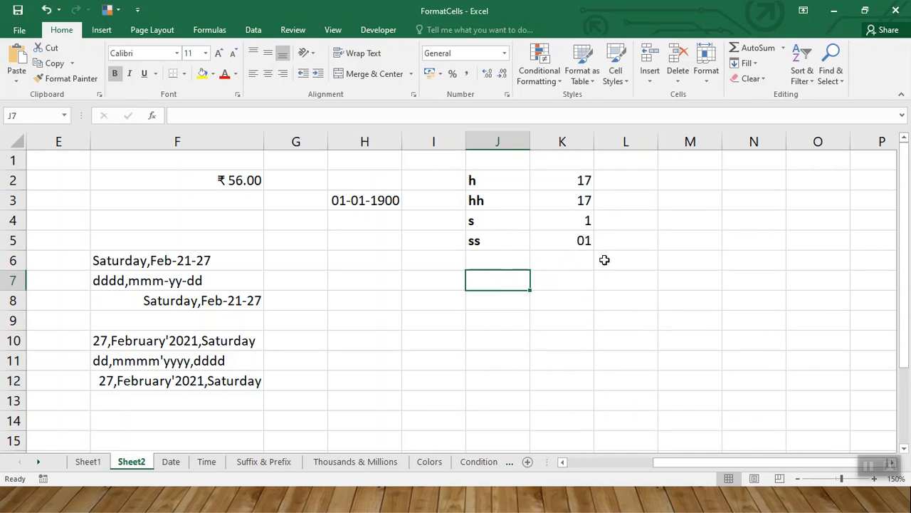
pyautogui.click(587, 198)
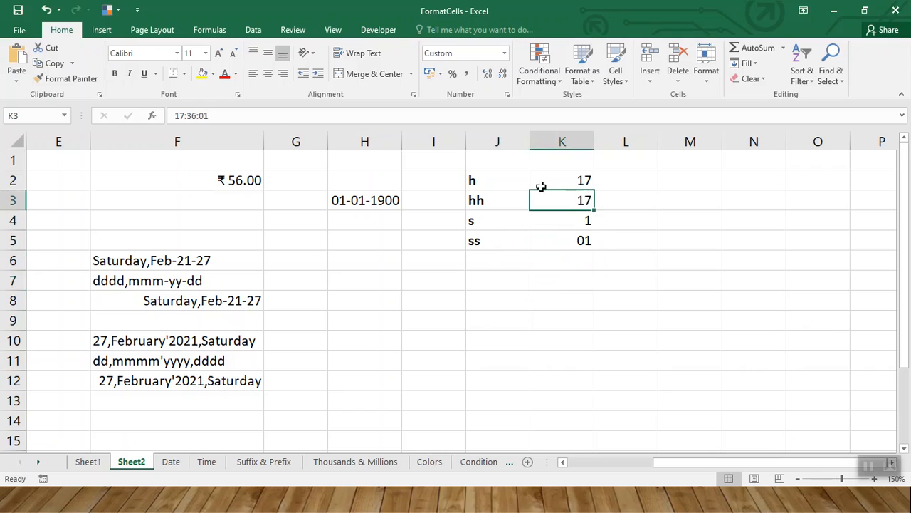
pyautogui.click(584, 182)
pyautogui.hotkey('ctrl', 'c')
pyautogui.click(581, 301)
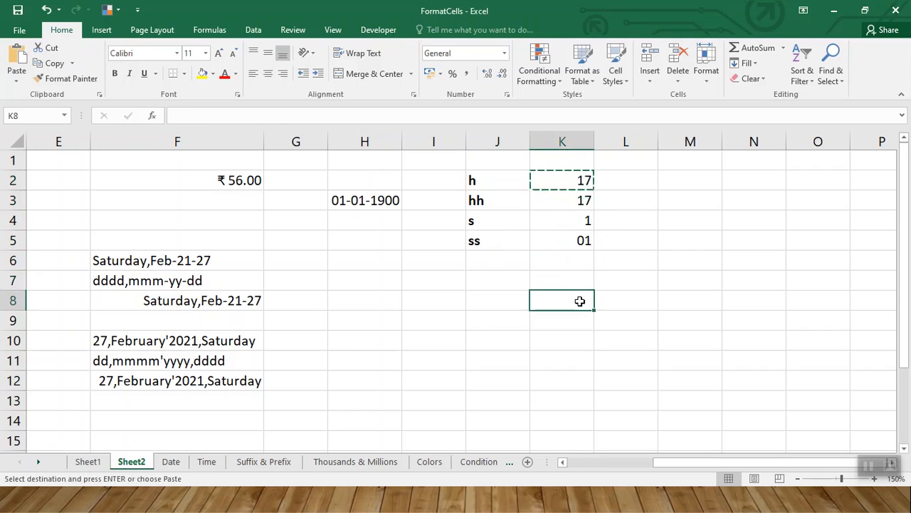
pyautogui.write('17:37')
pyautogui.press('Return')
# Step: Change the seconds of the time in cell K8 to 56
pyautogui.click(580, 301)
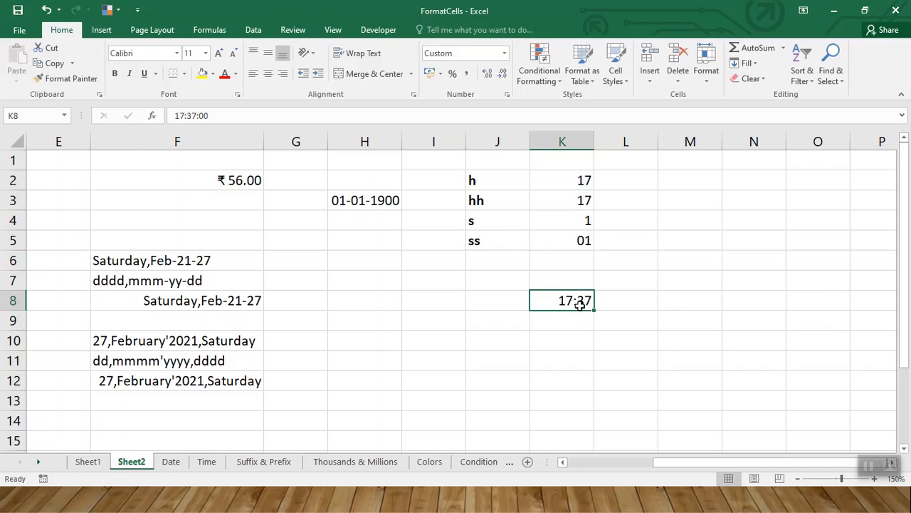
pyautogui.doubleClick(581, 303)
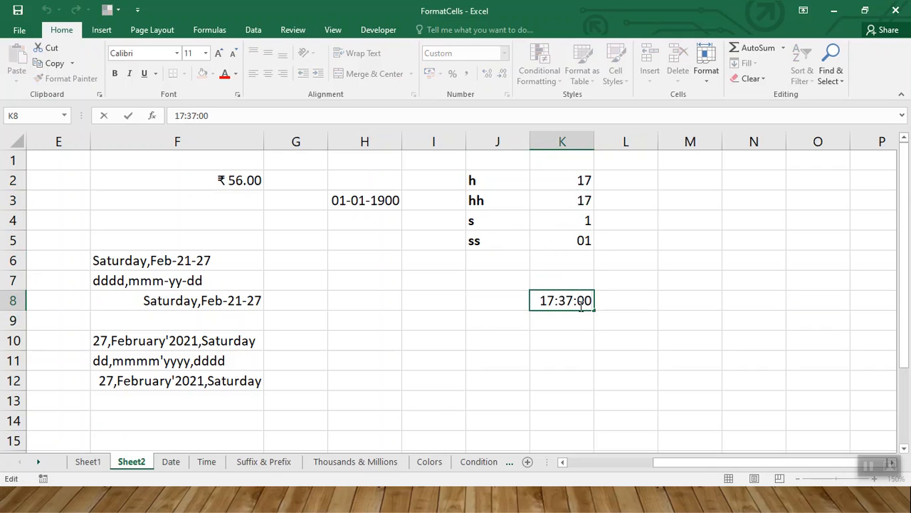
pyautogui.press('BackSpace')
pyautogui.press('BackSpace')
pyautogui.write('56')
pyautogui.press('Return')
pyautogui.click(580, 303)
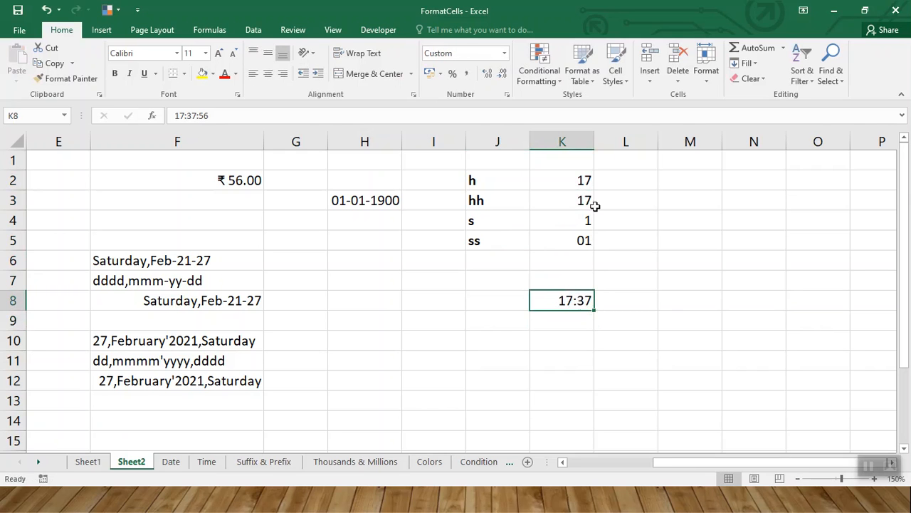
# Step: Widen column K to about 10.14 and append AM to the time in cell K8
pyautogui.doubleClick(594, 142)
pyautogui.moveTo(570, 142); pyautogui.dragTo(606, 144)
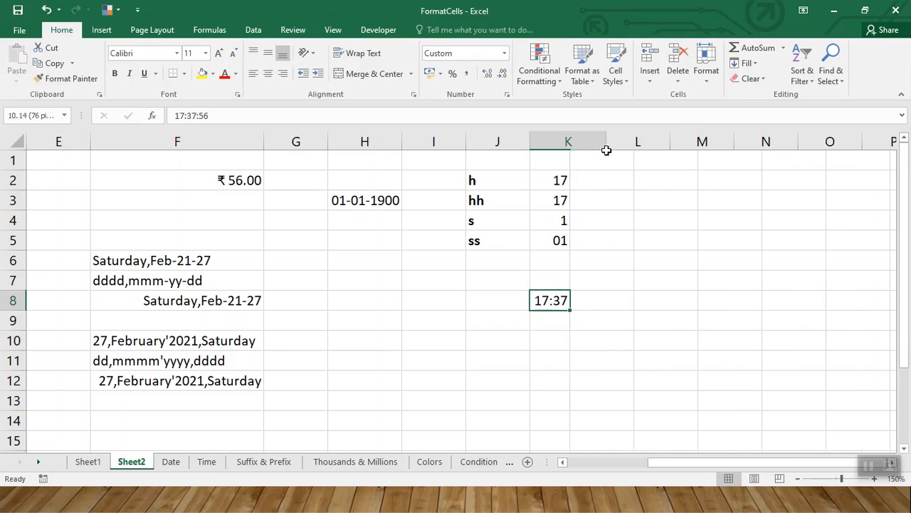
pyautogui.doubleClick(591, 300)
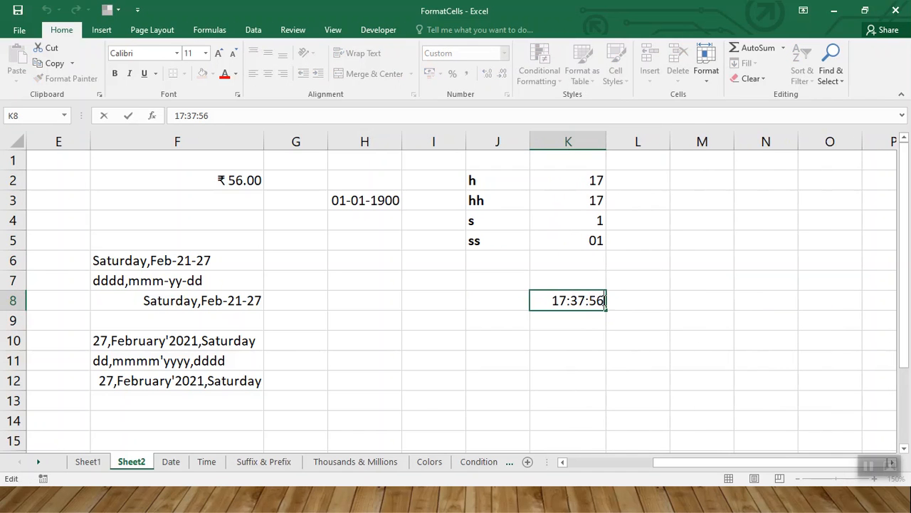
pyautogui.write('AM')
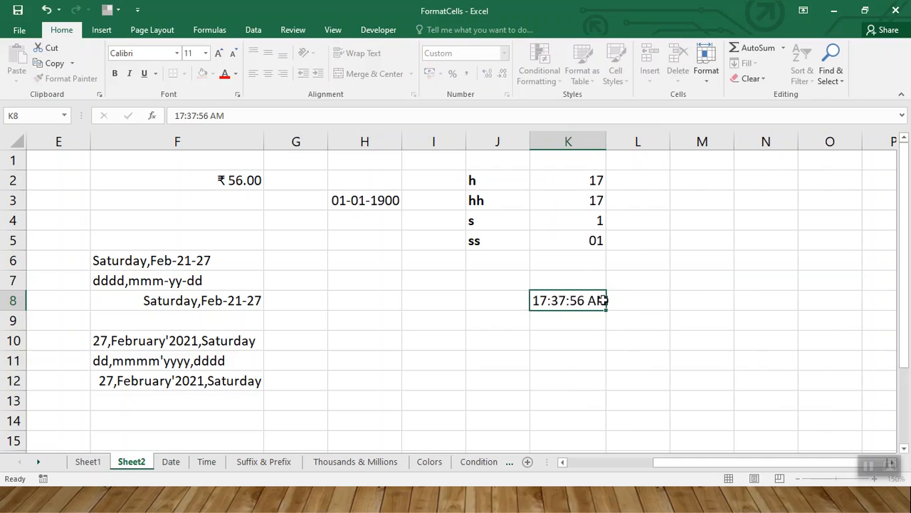
pyautogui.press('Return')
pyautogui.click(602, 301)
pyautogui.click(608, 301)
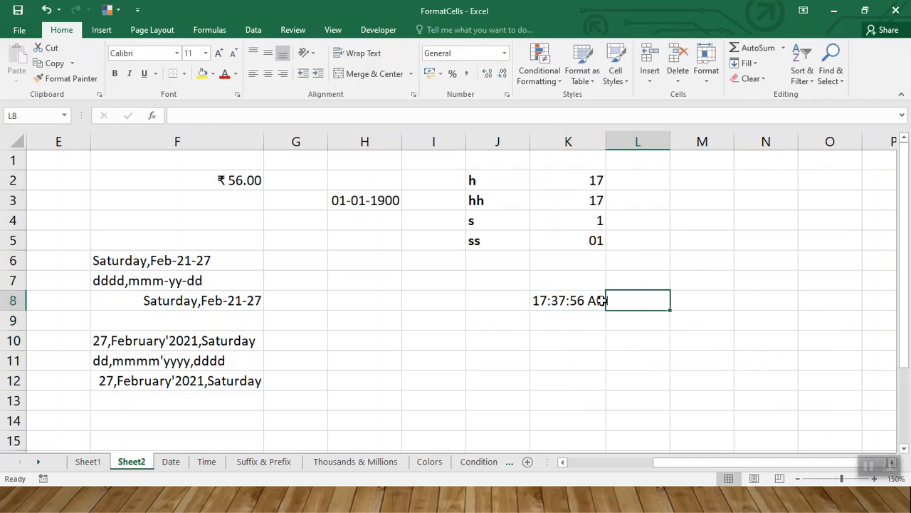
# Step: Apply the custom number format hh:mm to cell K8 and check the cell's stored content
pyautogui.click(577, 300)
pyautogui.rightClick(577, 300)
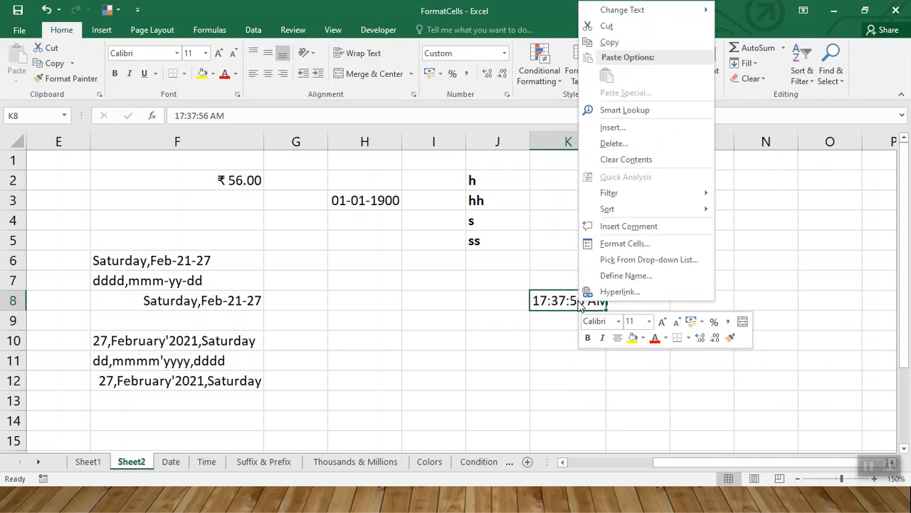
pyautogui.click(618, 243)
pyautogui.moveTo(589, 180); pyautogui.dragTo(406, 185)
pyautogui.write('hh')
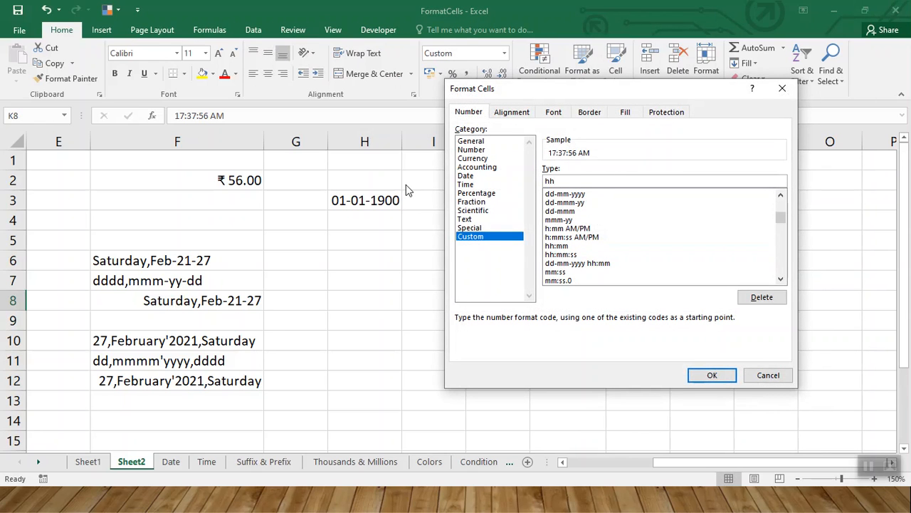
pyautogui.write(':mm')
pyautogui.press('Return')
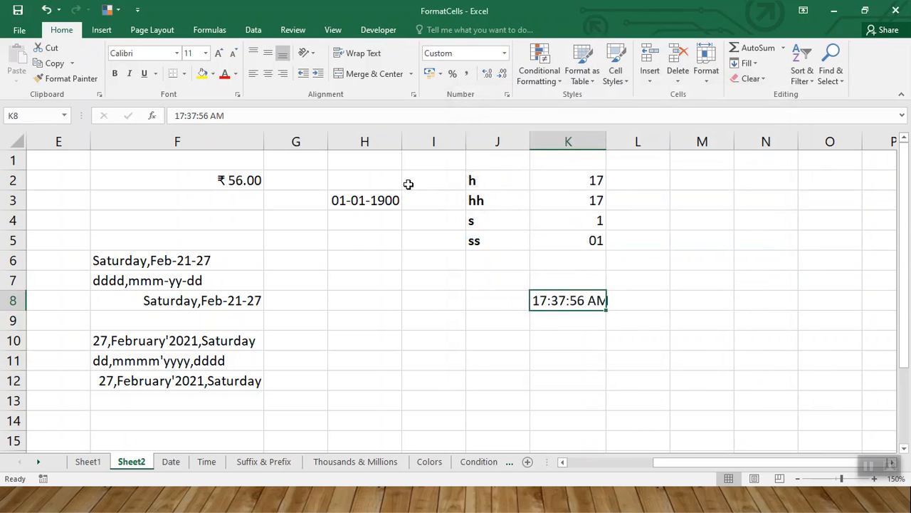
pyautogui.tripleClick(209, 116)
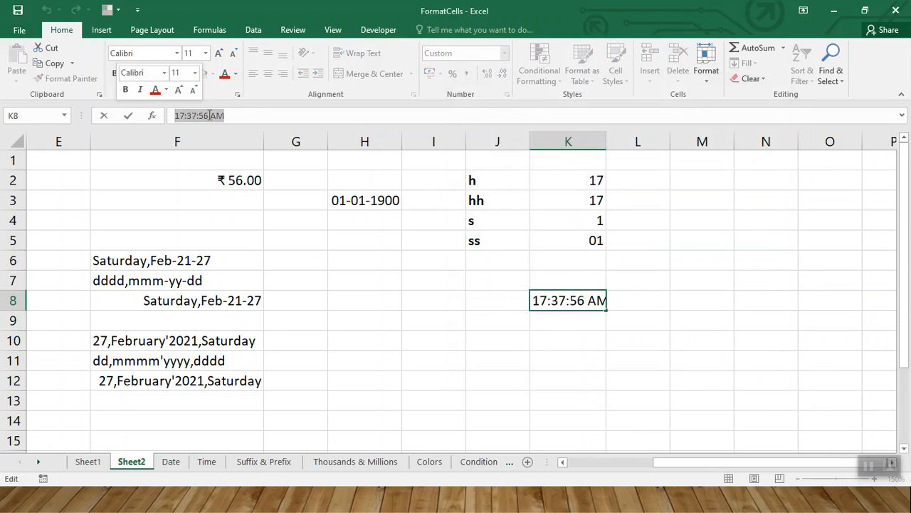
pyautogui.click(548, 319)
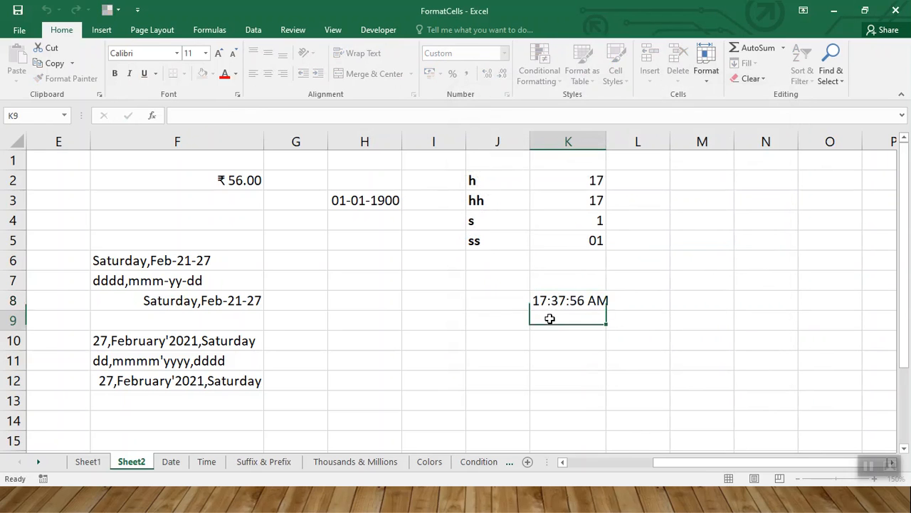
# Step: Enter the time 17:38 in cell L8 and widen column L
pyautogui.click(641, 302)
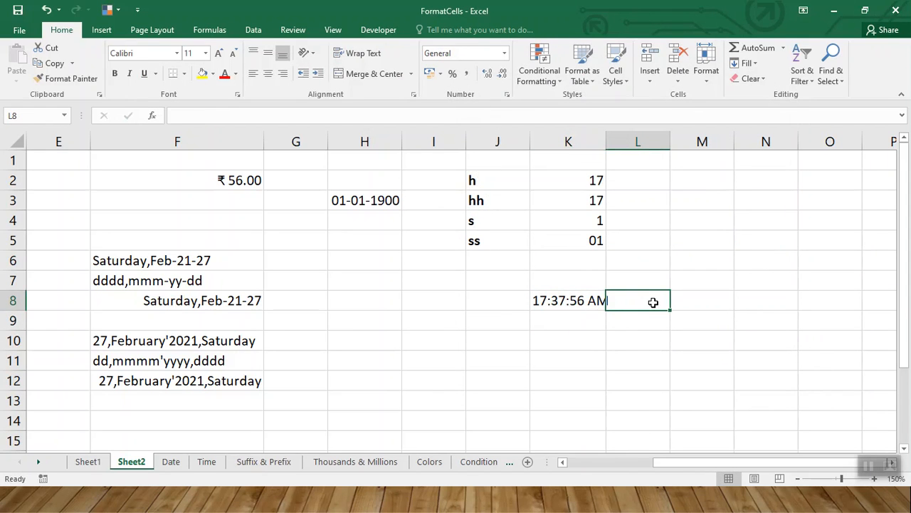
pyautogui.write('17:38')
pyautogui.press('Return')
pyautogui.click(654, 302)
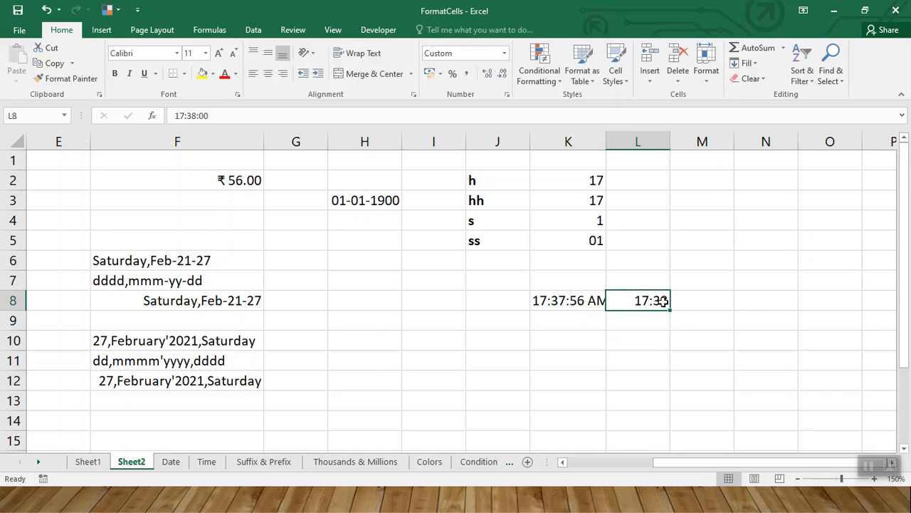
pyautogui.moveTo(671, 142); pyautogui.dragTo(704, 143)
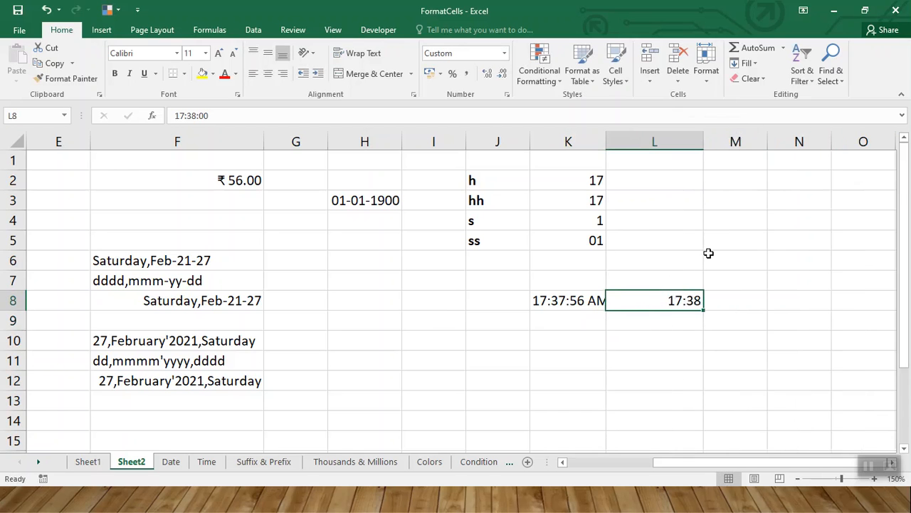
pyautogui.doubleClick(677, 300)
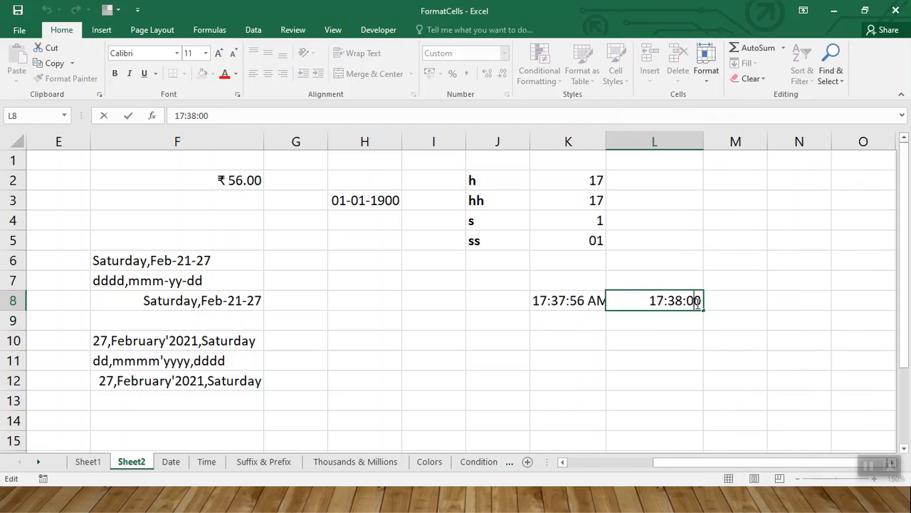
pyautogui.press('Return')
pyautogui.click(684, 301)
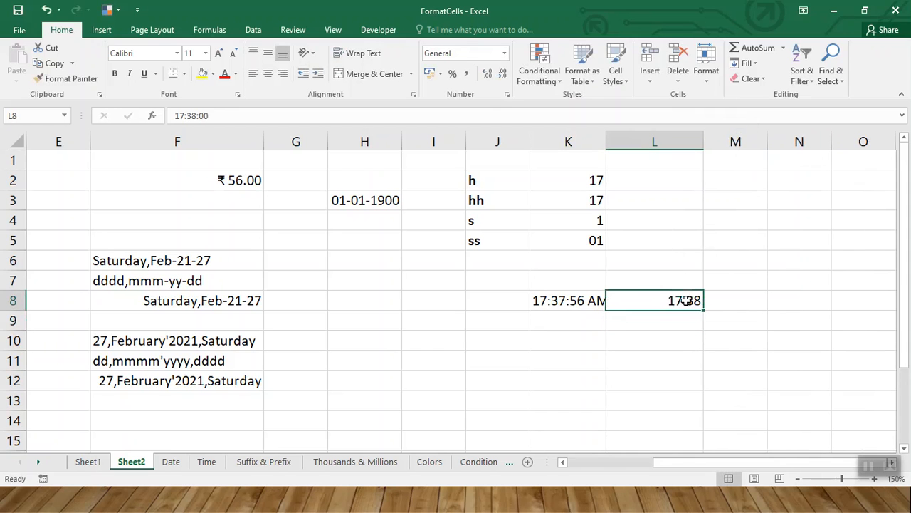
# Step: Format cell L8 as a Time of the type 01:30:55 PM
pyautogui.click(504, 54)
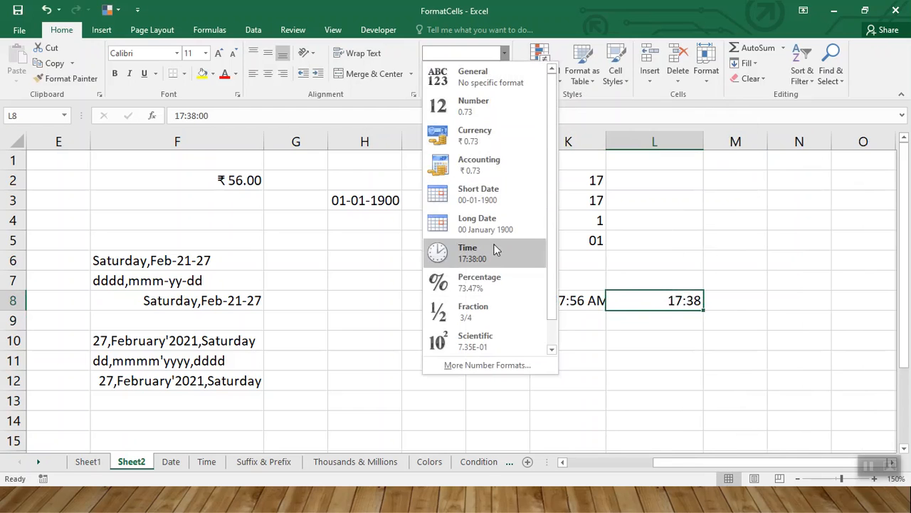
pyautogui.click(638, 294)
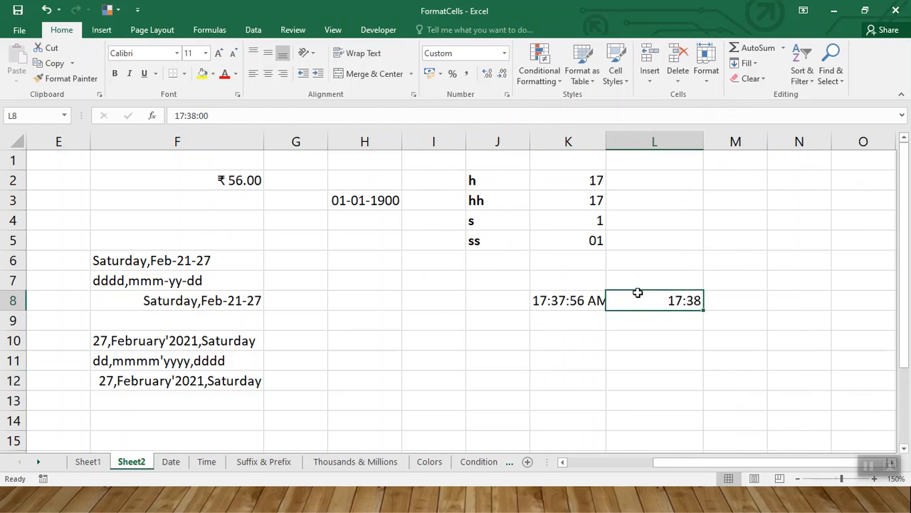
pyautogui.hotkey('ctrl', '1')
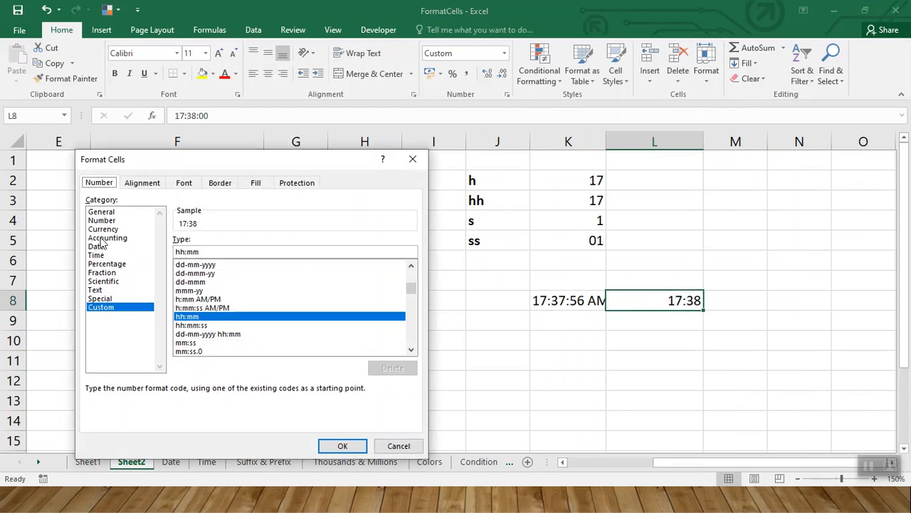
pyautogui.click(98, 255)
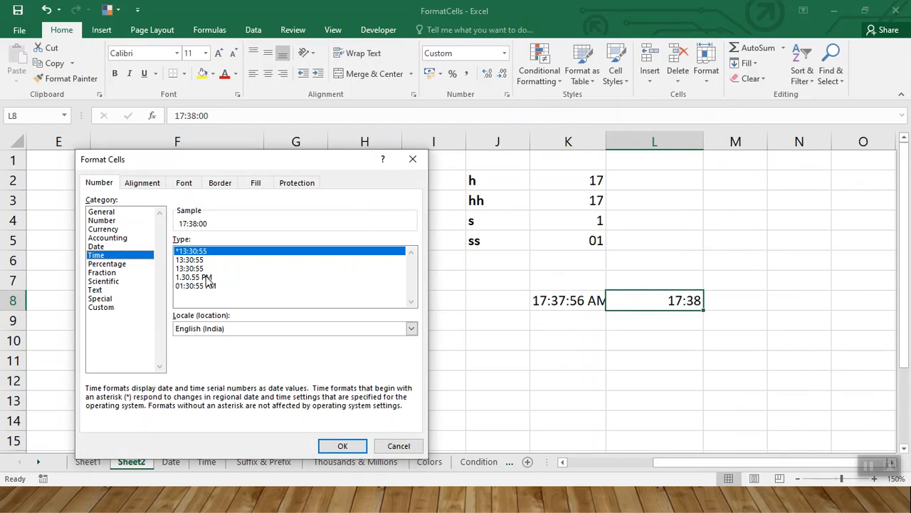
pyautogui.click(199, 268)
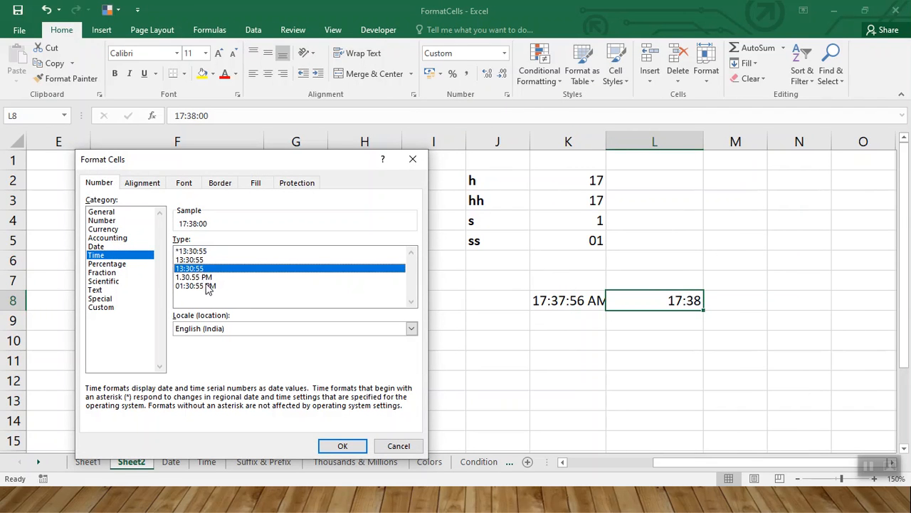
pyautogui.click(205, 286)
pyautogui.click(342, 445)
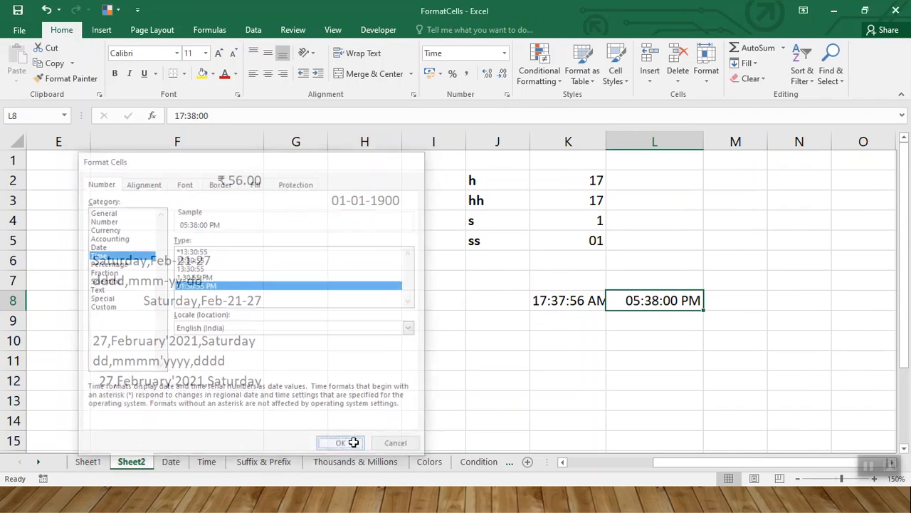
# Step: Apply the custom number format hh:mm to cell L8
pyautogui.click(679, 333)
pyautogui.click(675, 301)
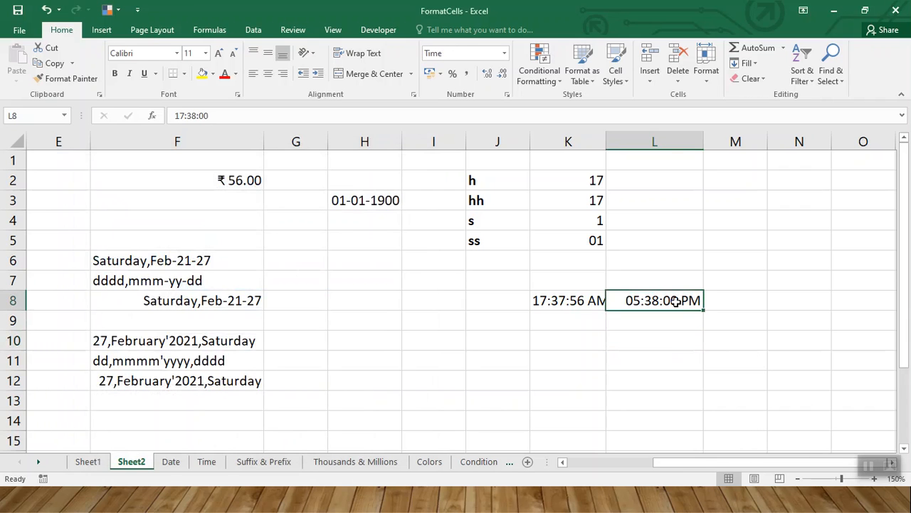
pyautogui.rightClick(672, 301)
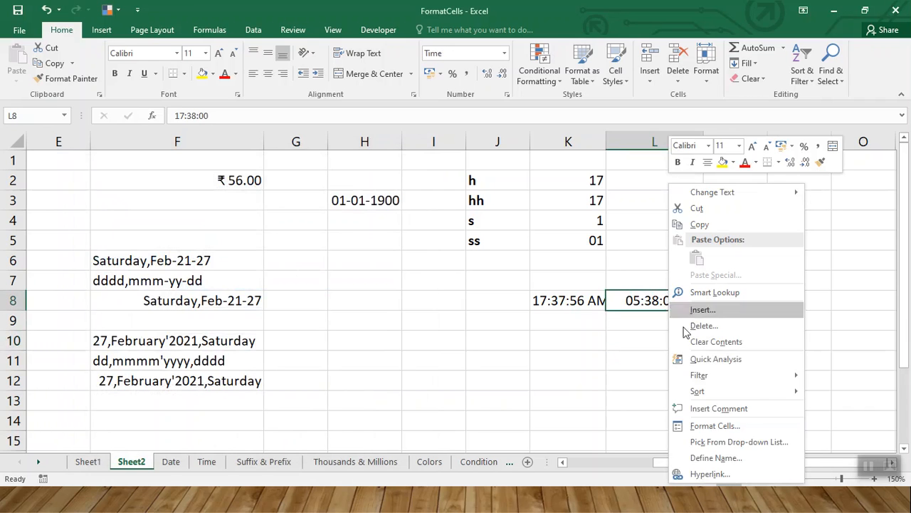
pyautogui.click(700, 426)
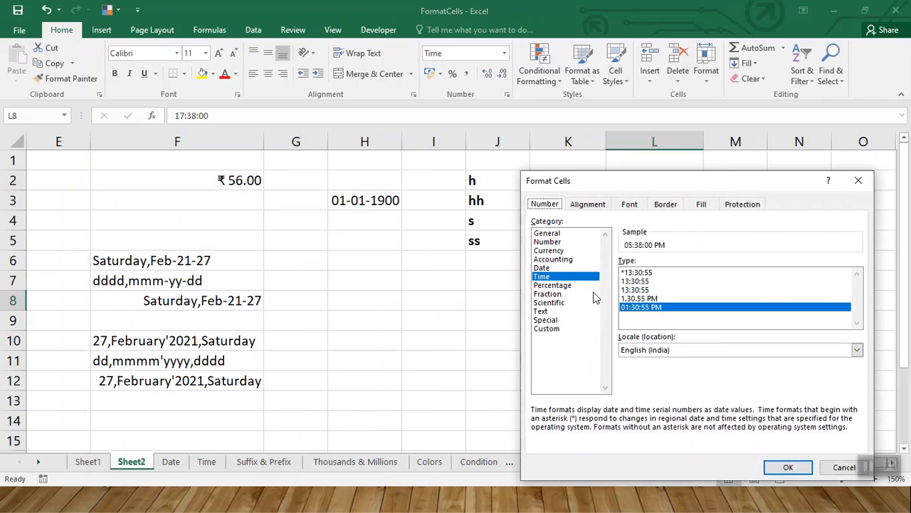
pyautogui.click(546, 328)
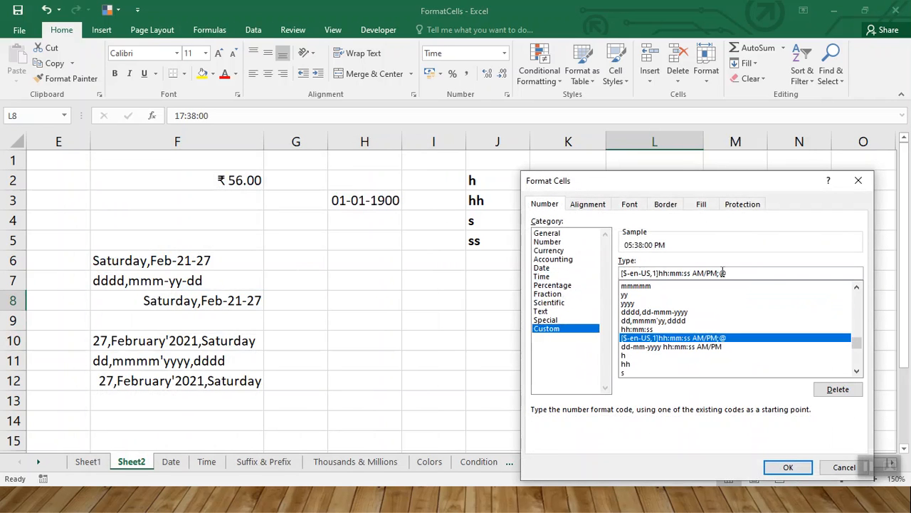
pyautogui.moveTo(740, 273); pyautogui.dragTo(591, 272)
pyautogui.write('hh:')
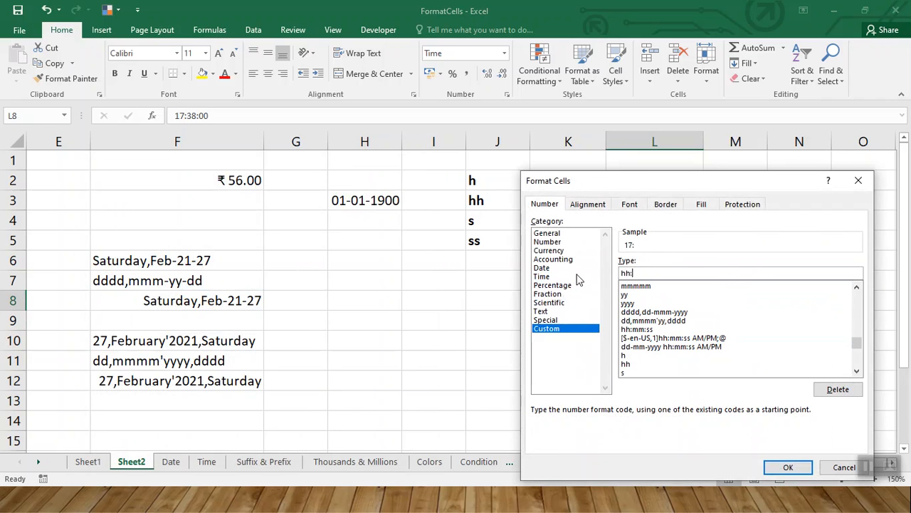
pyautogui.write('mm')
pyautogui.press('Return')
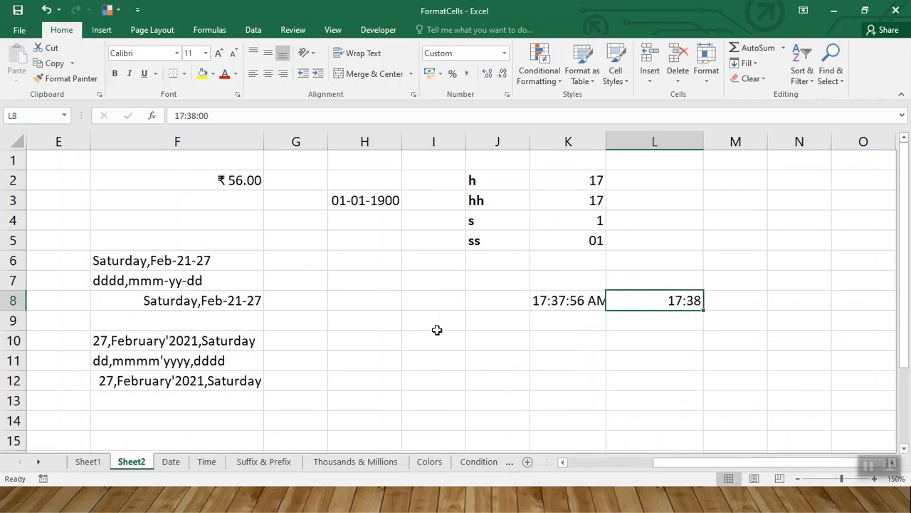
# Step: On the Suffix & Prefix sheet, enter the sample format codes @, @ "Text" and "Text" @ in cells G2 to G4
pyautogui.hotkey('alt', 'Tab')
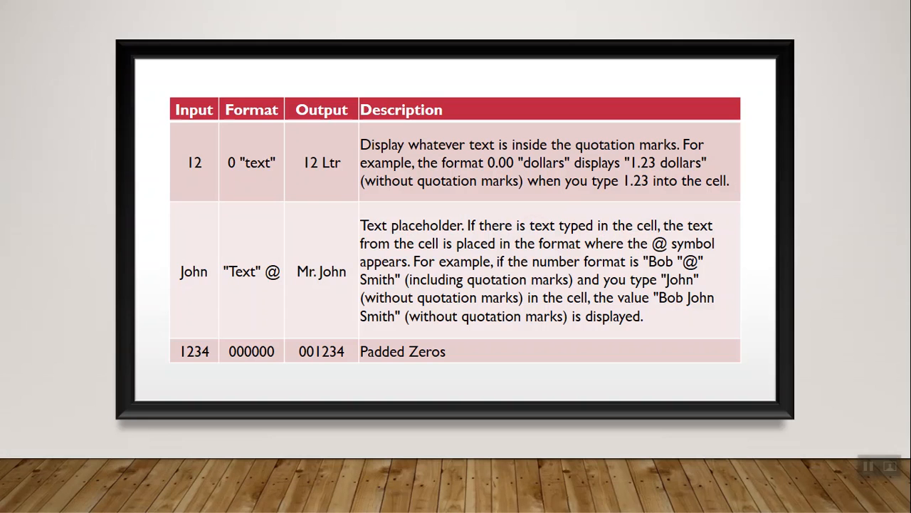
pyautogui.hotkey('alt', 'Tab')
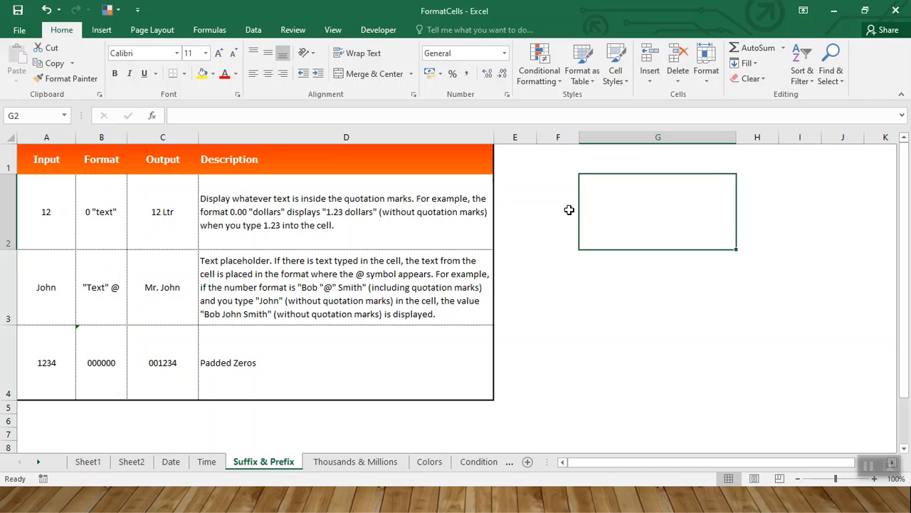
pyautogui.write('@')
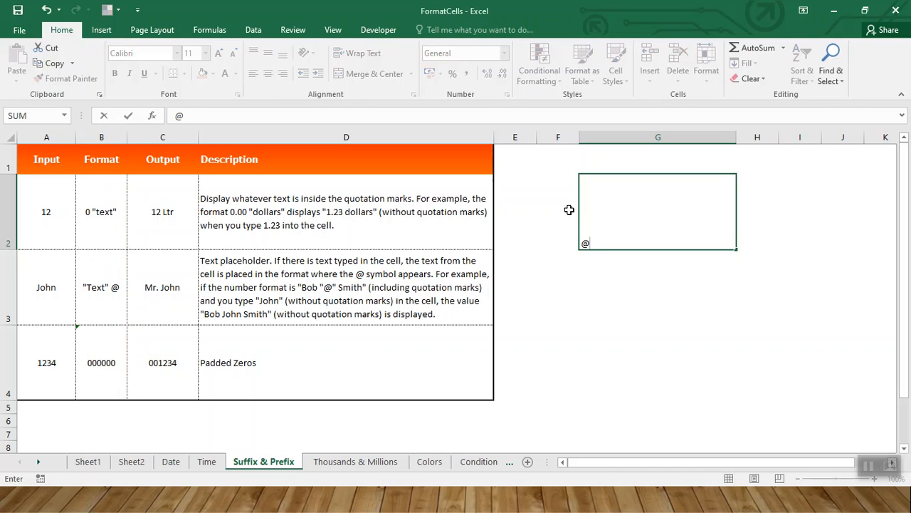
pyautogui.press('Return')
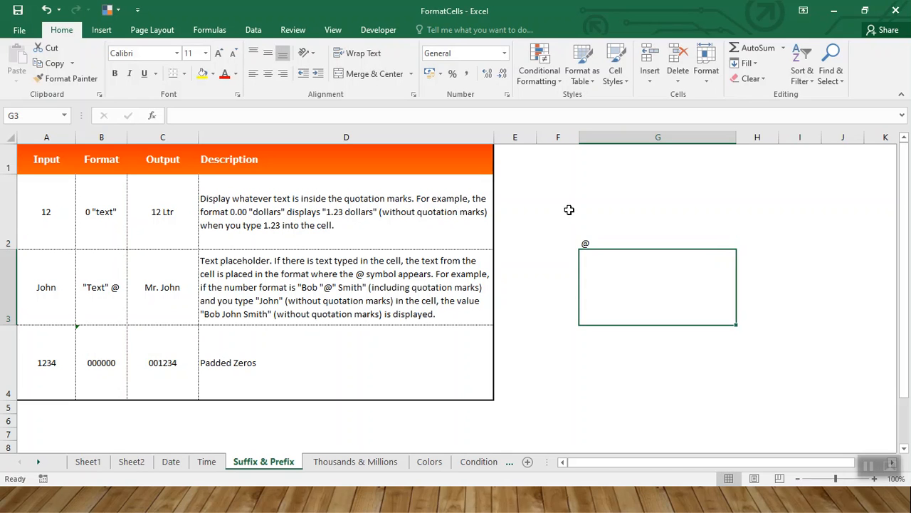
pyautogui.write('@')
pyautogui.write('"Text"')
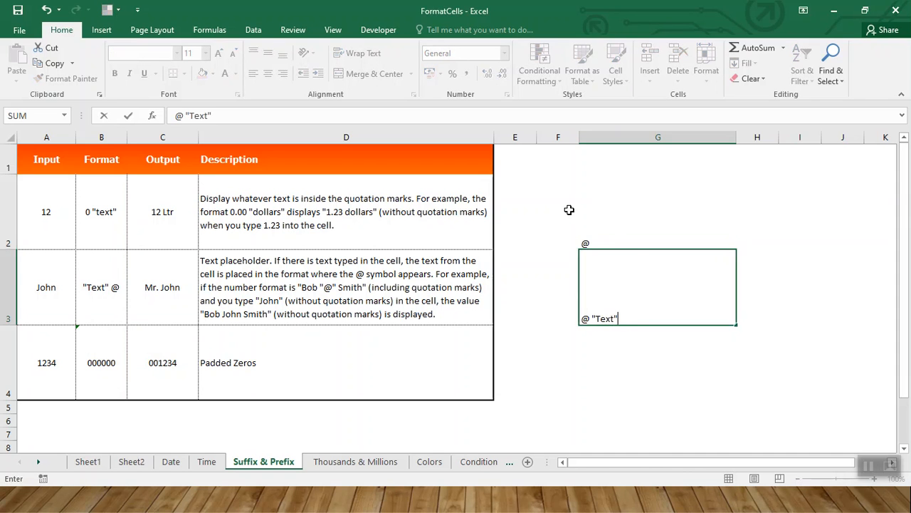
pyautogui.press('Return')
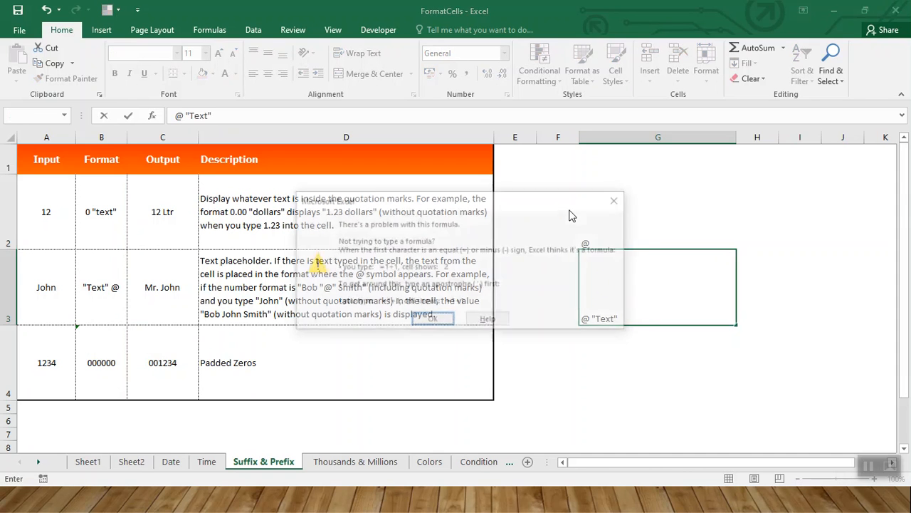
pyautogui.press('Return')
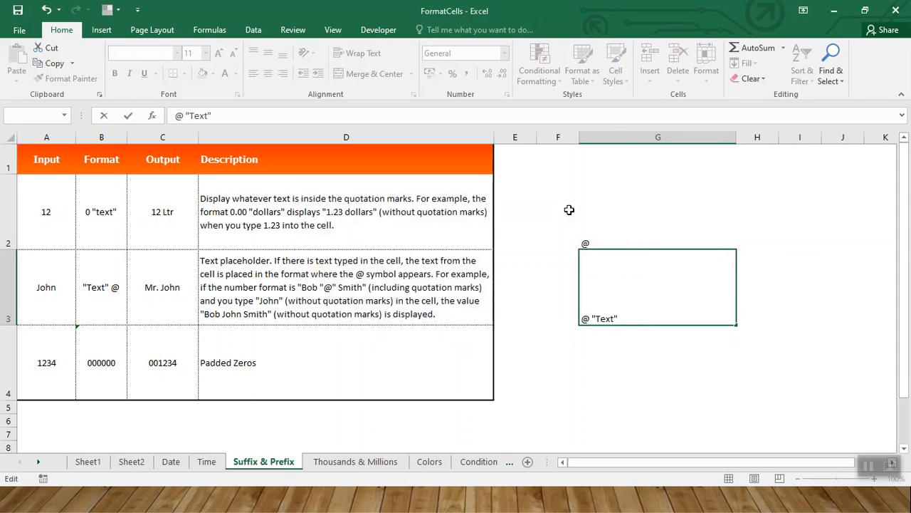
pyautogui.press('Return')
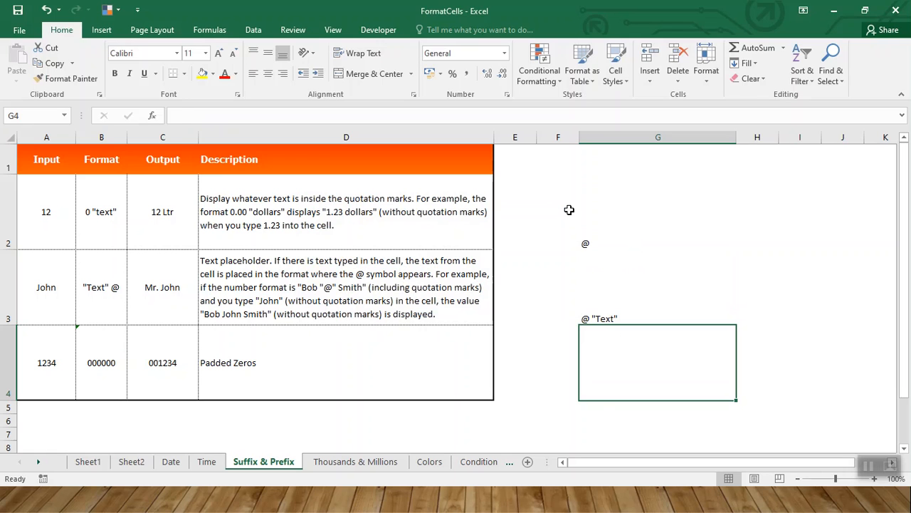
pyautogui.write('"Text" @')
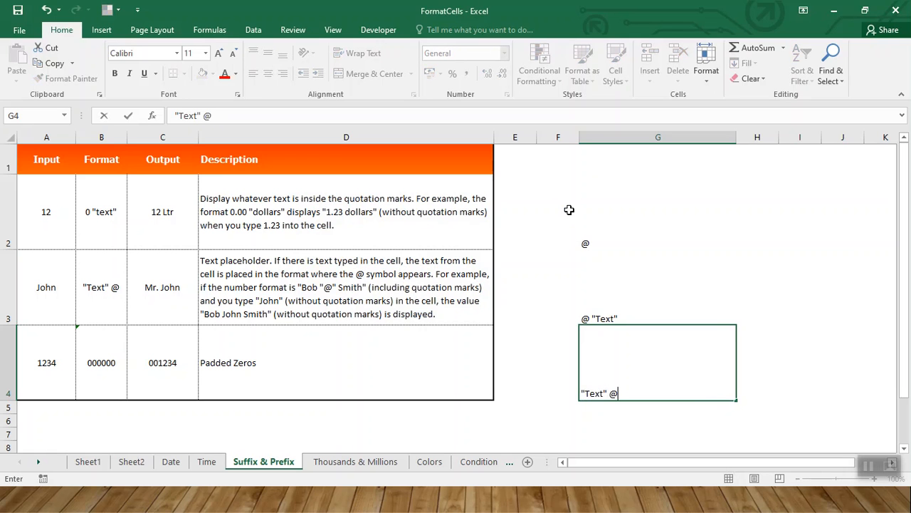
pyautogui.hotkey('ctrl', 'Return')
# Step: Enter the combined prefix and suffix code "Text" @ "Text" in cell H1
pyautogui.press('Up')
pyautogui.press('Up')
pyautogui.press('Up')
pyautogui.press('Right')
pyautogui.press('Right')
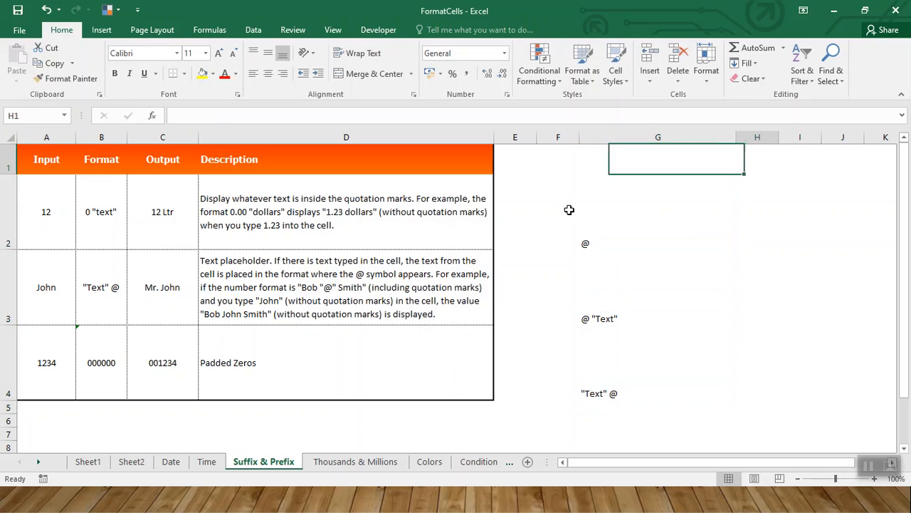
pyautogui.press('Left')
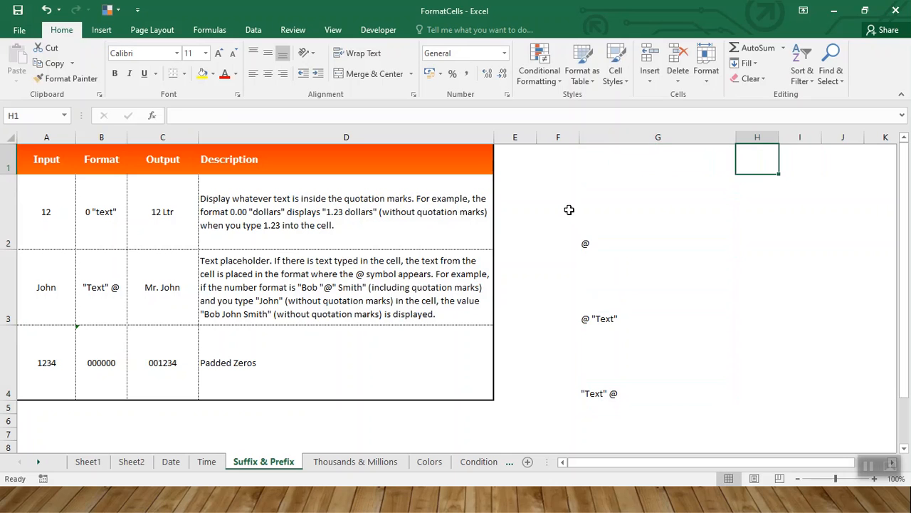
pyautogui.press('Down')
pyautogui.press('Up')
pyautogui.press('Down')
pyautogui.press('Up')
pyautogui.write('"Text" @ "TExt')
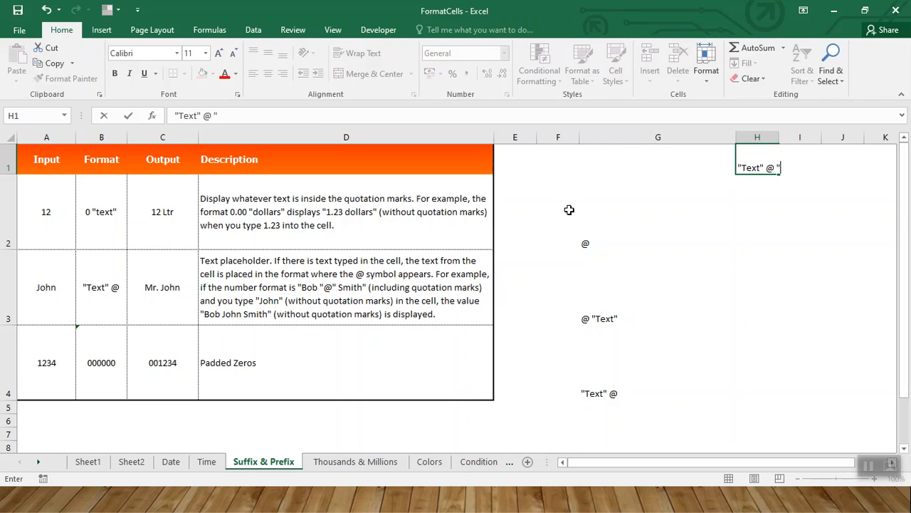
pyautogui.write('"')
pyautogui.press('Return')
pyautogui.hscroll(1, 568, 210)
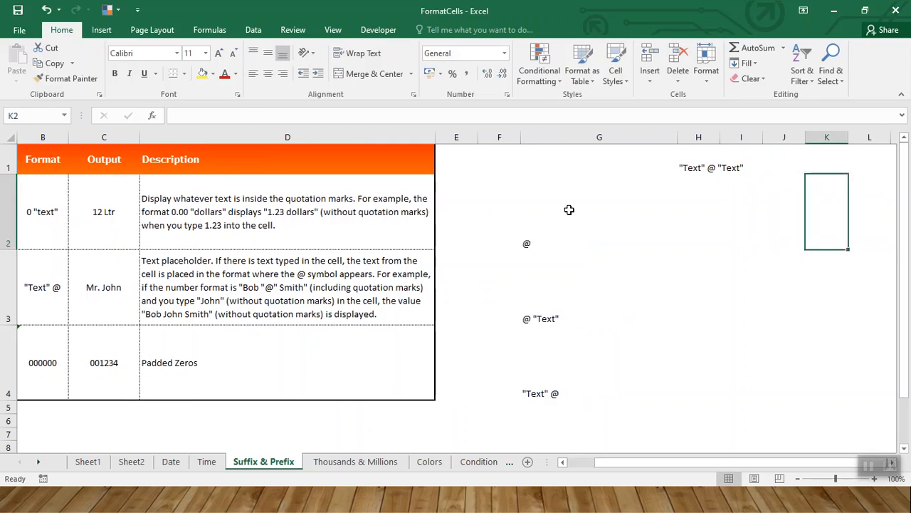
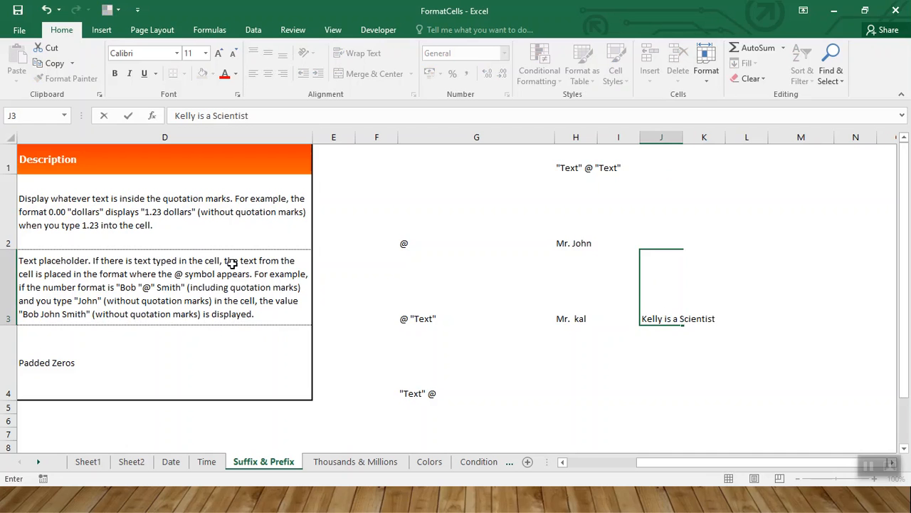
# Step: Commit the sample sentence in cell J3 and copy its ending "is a Scientist" from the cell text
pyautogui.hotkey('ctrl', 'Return')
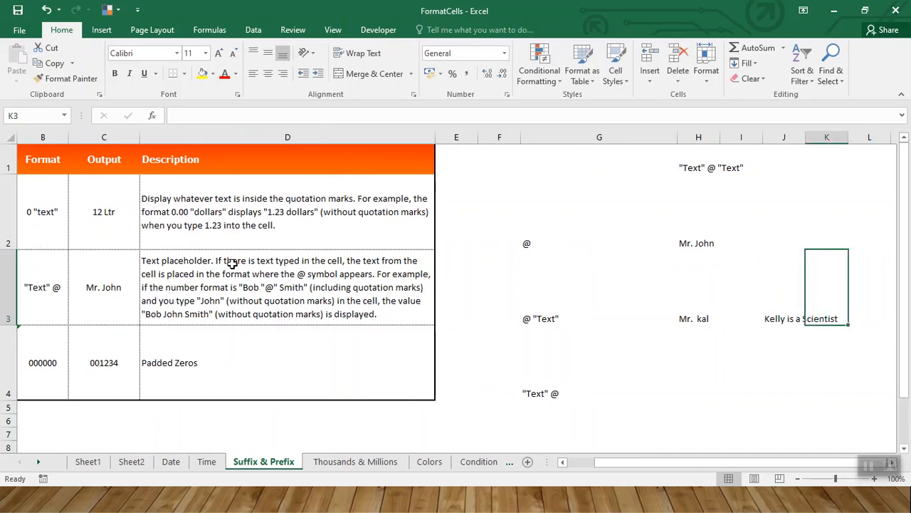
pyautogui.press('F2')
pyautogui.hotkey('shift', 'Left')
pyautogui.hotkey('shift', 'Left')
pyautogui.hotkey('shift', 'Left')
pyautogui.hotkey('shift', 'Left')
pyautogui.hotkey('shift', 'Left')
pyautogui.hotkey('shift', 'Left')
pyautogui.hotkey('shift', 'Left')
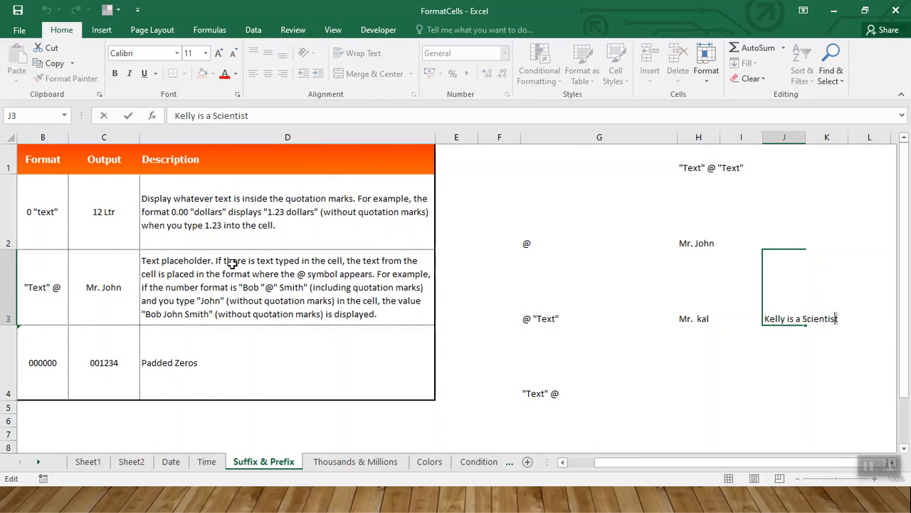
pyautogui.hotkey('shift', 'Left')
pyautogui.hotkey('shift', 'Left')
pyautogui.hotkey('shift', 'Left')
pyautogui.hotkey('shift', 'Left')
pyautogui.hotkey('shift', 'Left')
pyautogui.hotkey('shift', 'Left')
pyautogui.hotkey('shift', 'Left')
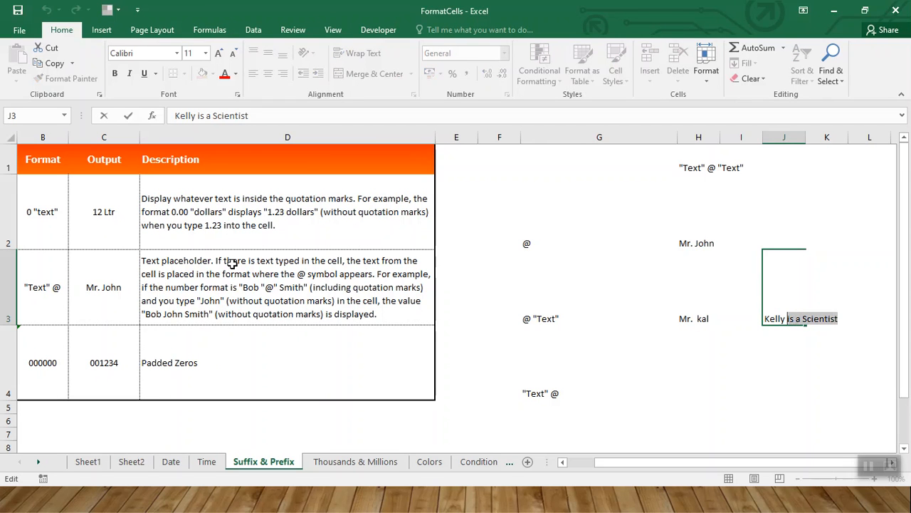
pyautogui.hotkey('ctrl', 'c')
pyautogui.press('Return')
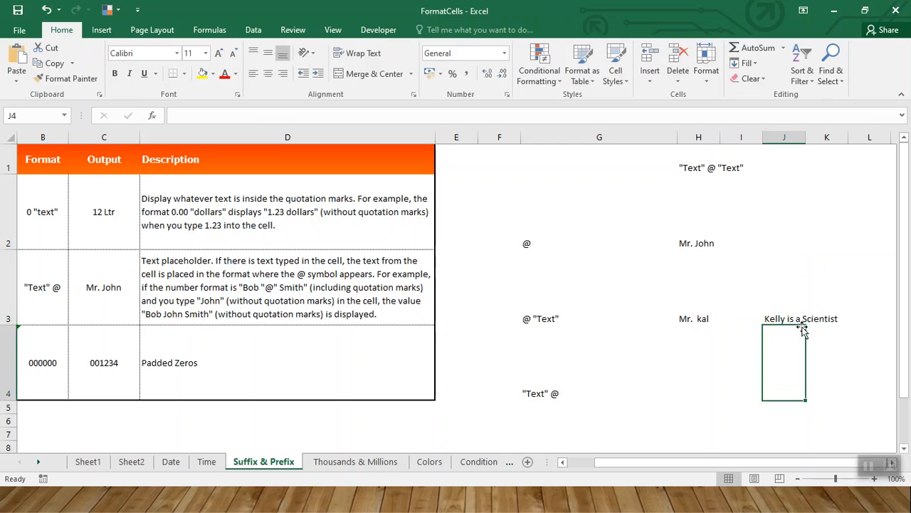
# Step: Apply the custom number format @" is a Scientist" to cell J4
pyautogui.rightClick(790, 336)
pyautogui.click(685, 278)
pyautogui.click(548, 275)
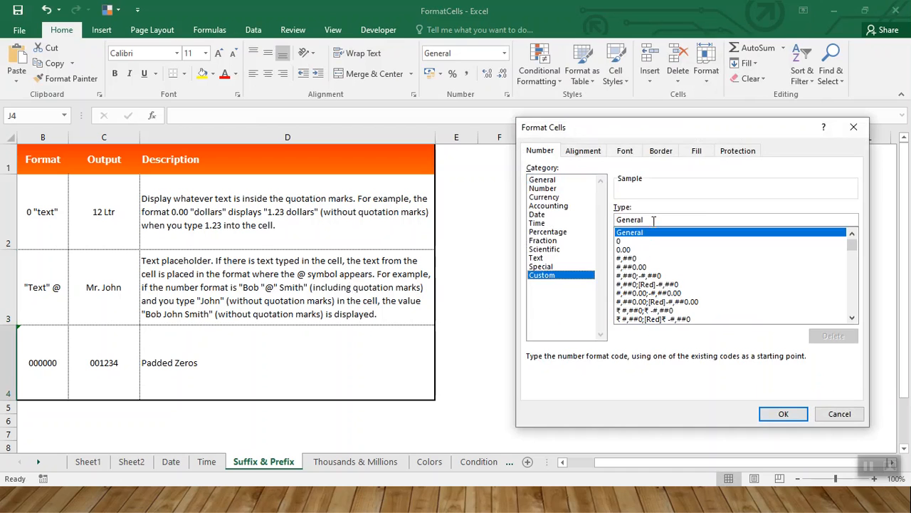
pyautogui.moveTo(616, 135); pyautogui.dragTo(347, 140)
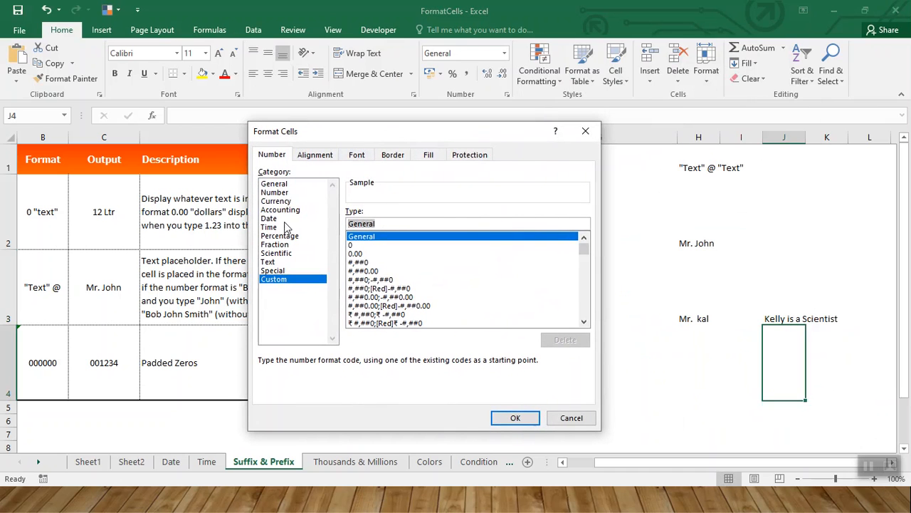
pyautogui.write('@"')
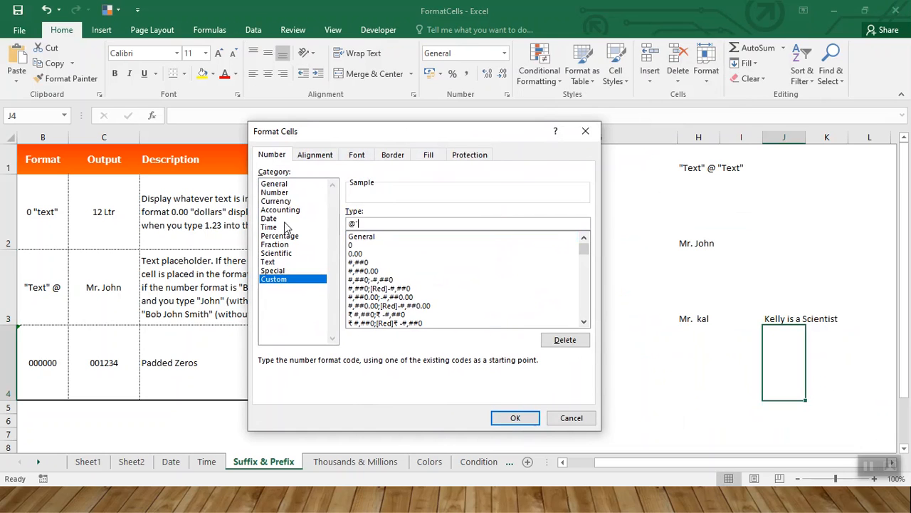
pyautogui.write(' is a Scientist')
pyautogui.press('Return')
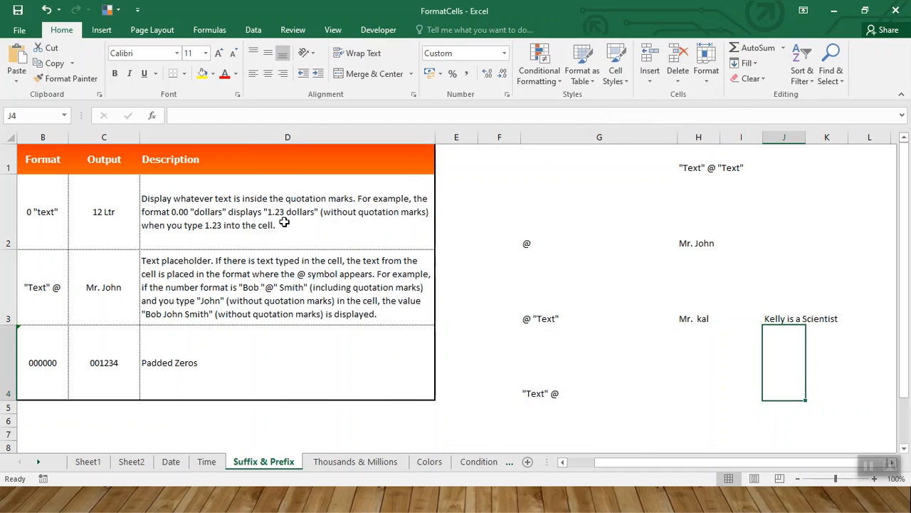
# Step: Enter a sample first name in cell J4 to test the suffix format
pyautogui.click(284, 222)
pyautogui.click(783, 362)
pyautogui.write('John')
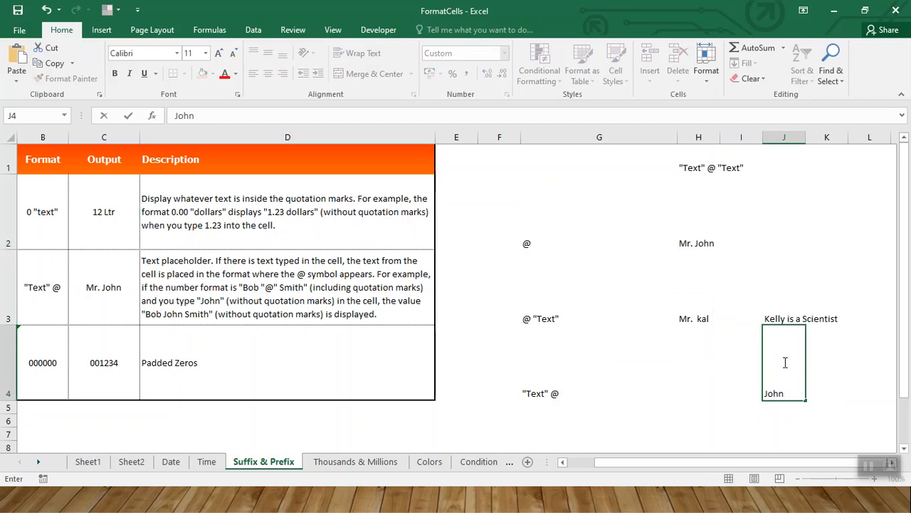
pyautogui.press('Return')
pyautogui.click(784, 363)
# Step: List the sample units kg, kv kms and ltr in cells N1 to N3
pyautogui.press('Right')
pyautogui.press('Right')
pyautogui.press('Right')
pyautogui.press('Right')
pyautogui.press('Left')
pyautogui.press('Left')
pyautogui.press('Left')
pyautogui.press('Left')
pyautogui.press('Up')
pyautogui.press('Up')
pyautogui.press('Up')
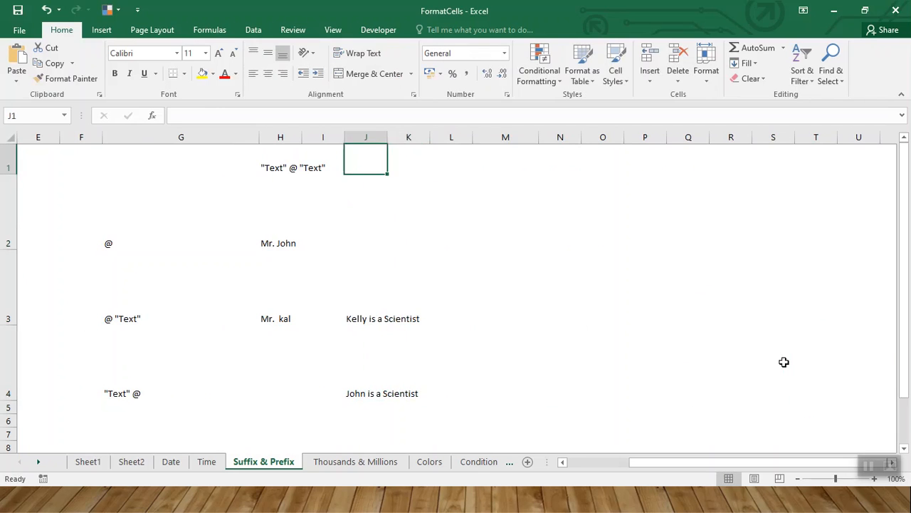
pyautogui.press('Right')
pyautogui.press('Right')
pyautogui.press('Right')
pyautogui.press('Right')
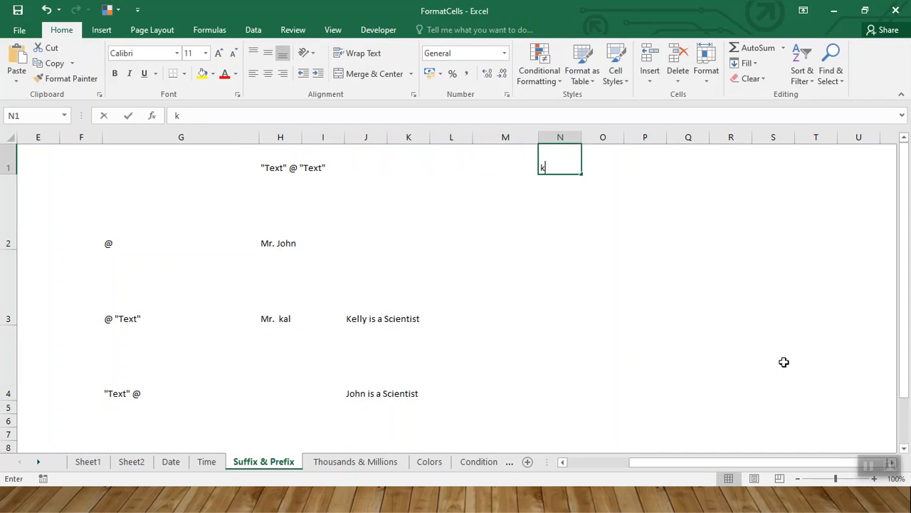
pyautogui.write('kg')
pyautogui.press('Return')
pyautogui.write('kv kms')
pyautogui.press('Return')
pyautogui.write('ltr')
pyautogui.press('Up')
# Step: Enter the number suffix code 0 "Kg" in cell O1 beside the kg unit
pyautogui.press('Right')
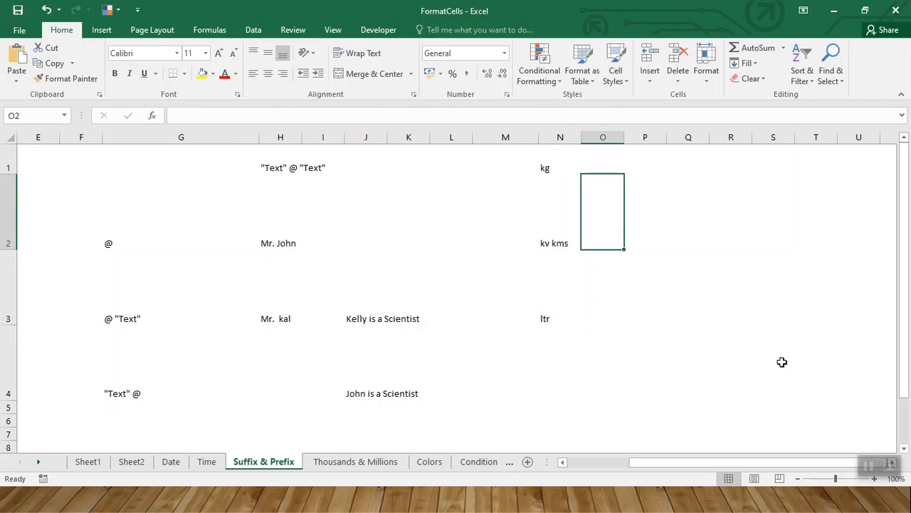
pyautogui.press('Up')
pyautogui.press('Right')
pyautogui.press('Right')
pyautogui.press('Right')
pyautogui.press('Right')
pyautogui.press('Left')
pyautogui.press('Left')
pyautogui.press('Left')
pyautogui.press('Left')
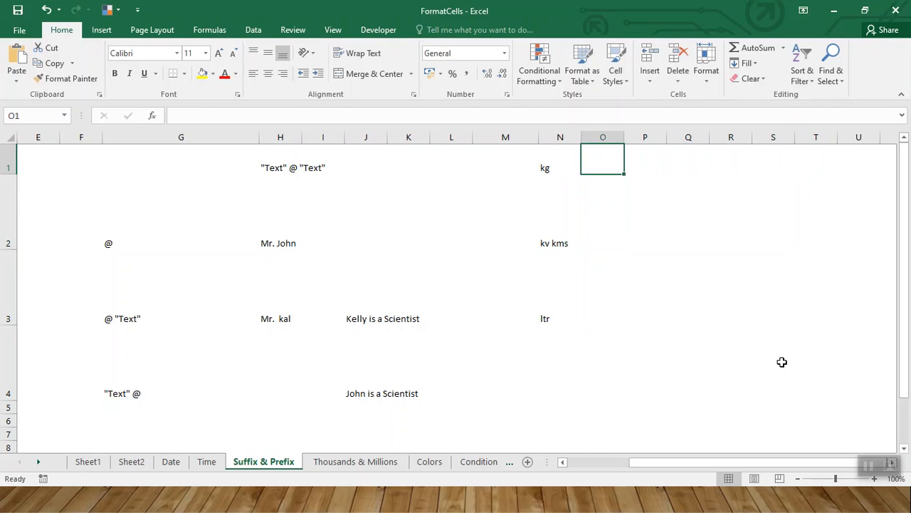
pyautogui.write('0')
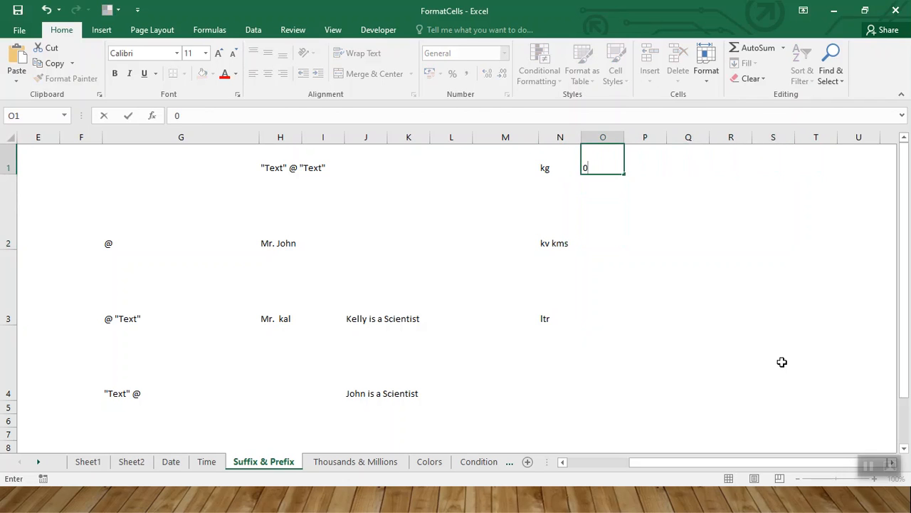
pyautogui.write(' "Kg"')
pyautogui.press('Return')
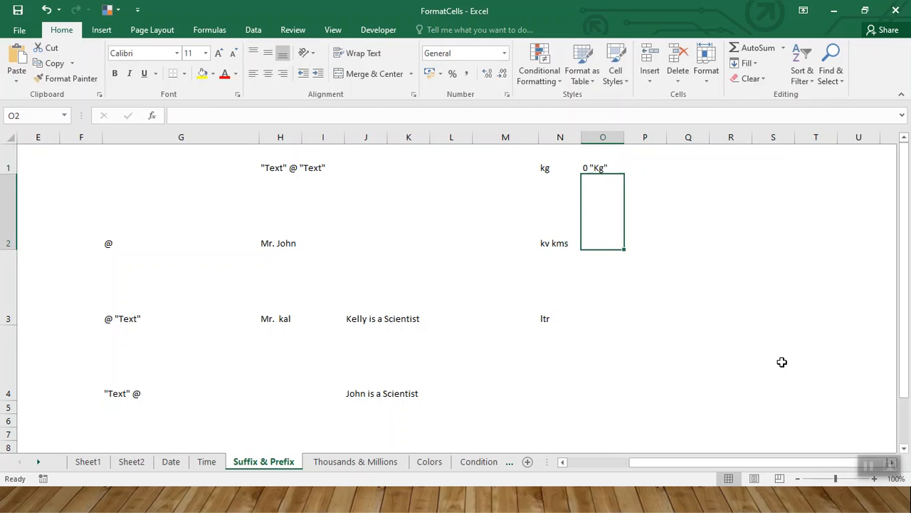
# Step: Enter the sample number 12 in cell P3
pyautogui.press('Right')
pyautogui.press('Down')
pyautogui.write('12')
pyautogui.press('Return')
# Step: Apply the custom number format 0 " Ltr" to cell P3
pyautogui.press('Up')
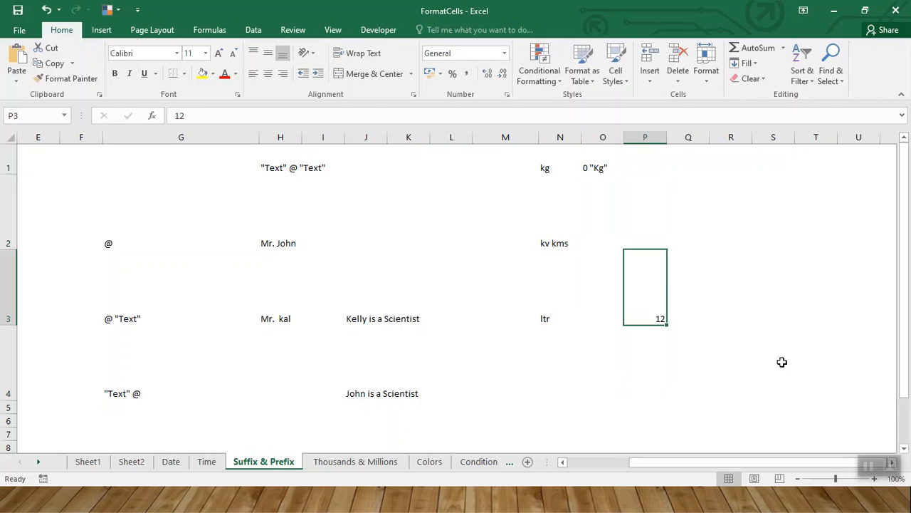
pyautogui.rightClick(646, 284)
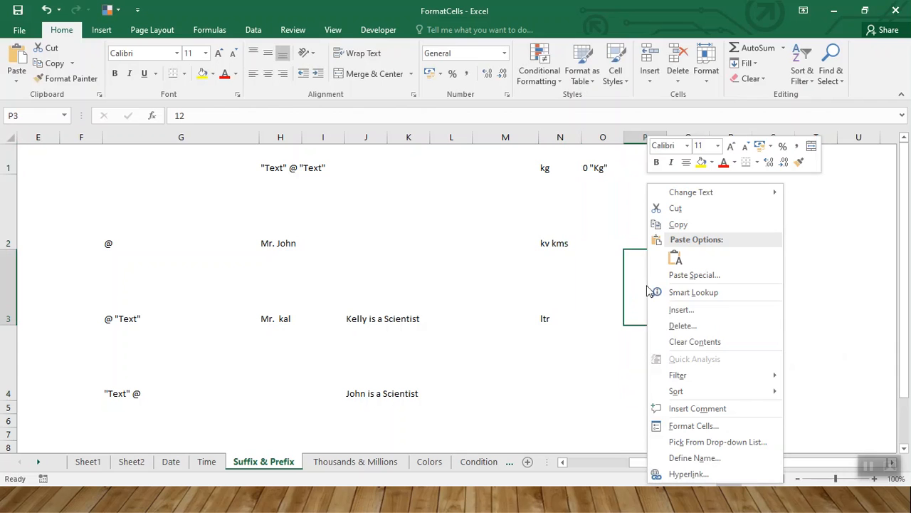
pyautogui.click(690, 426)
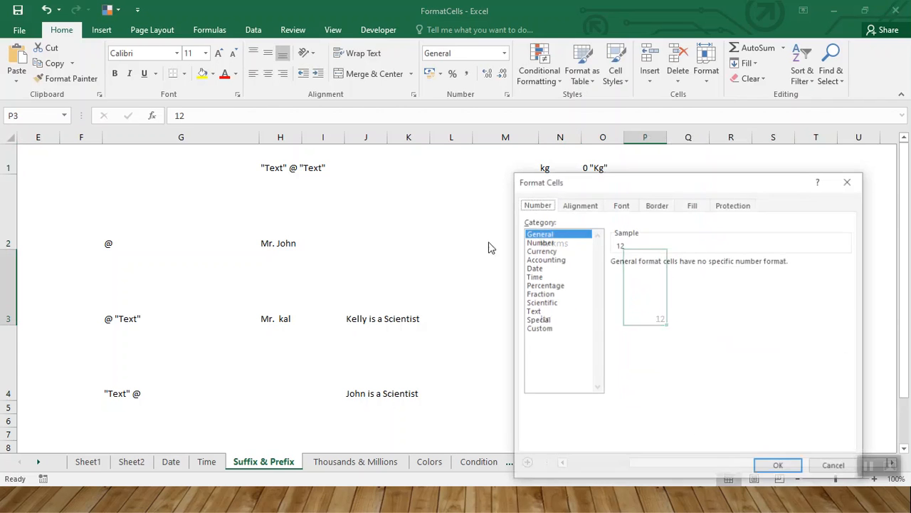
pyautogui.click(537, 328)
pyautogui.moveTo(646, 272); pyautogui.dragTo(573, 274)
pyautogui.write('0')
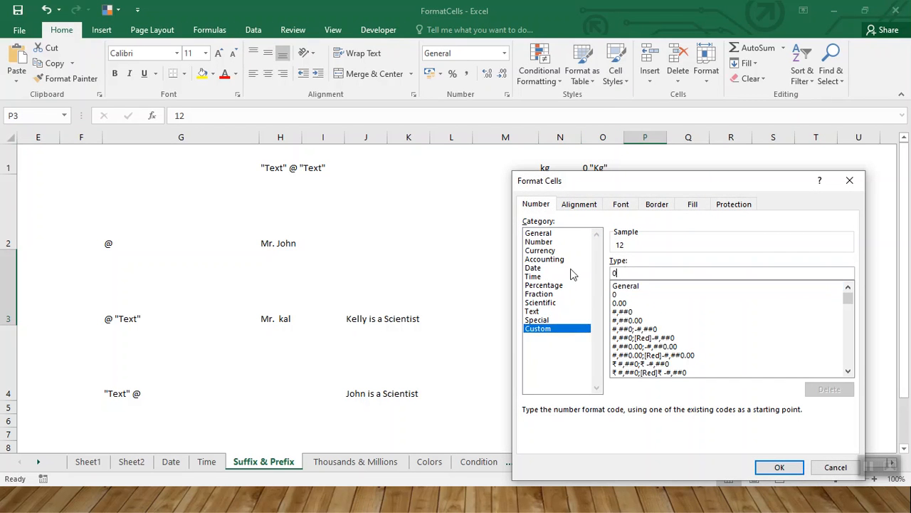
pyautogui.write('" Ltr"')
pyautogui.press('Return')
# Step: Enter the target text INR 10 Rupees in cell Q1 and the number 10 in cell Q2
pyautogui.press('Up')
pyautogui.press('Up')
pyautogui.press('Right')
pyautogui.press('Right')
pyautogui.press('Right')
pyautogui.press('Right')
pyautogui.press('Right')
pyautogui.press('Left')
pyautogui.press('Left')
pyautogui.press('Left')
pyautogui.press('Left')
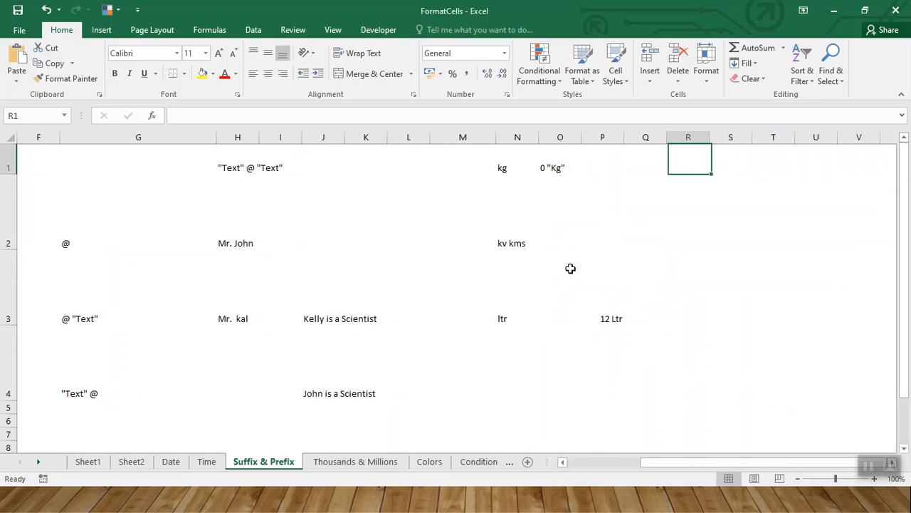
pyautogui.write('INrR')
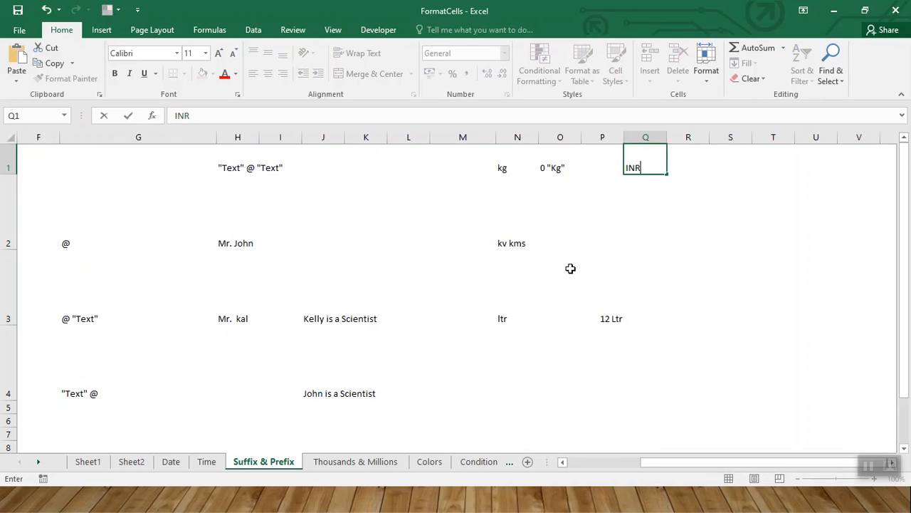
pyautogui.write(' 10 Rupees')
pyautogui.press('Return')
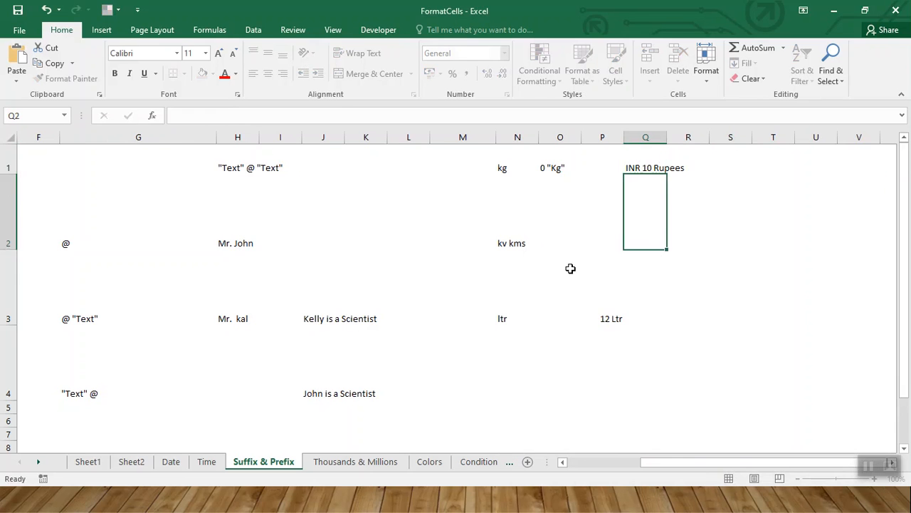
pyautogui.write('10')
pyautogui.press('Return')
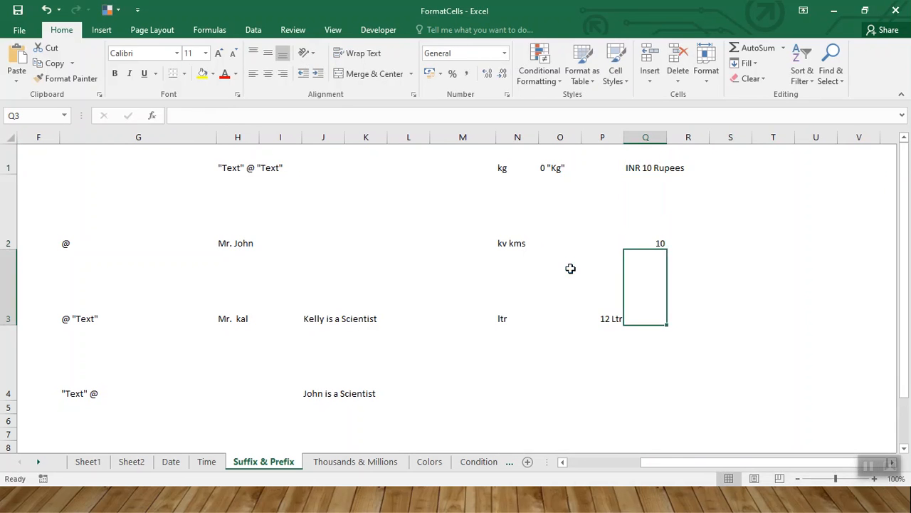
# Step: Open the custom number format settings for cell Q2
pyautogui.press('Up')
pyautogui.rightClick(635, 217)
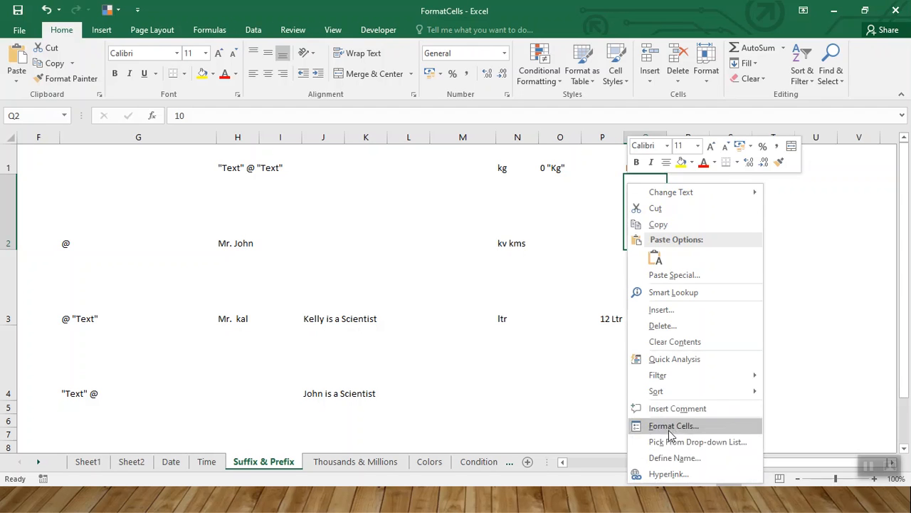
pyautogui.click(672, 426)
pyautogui.click(531, 330)
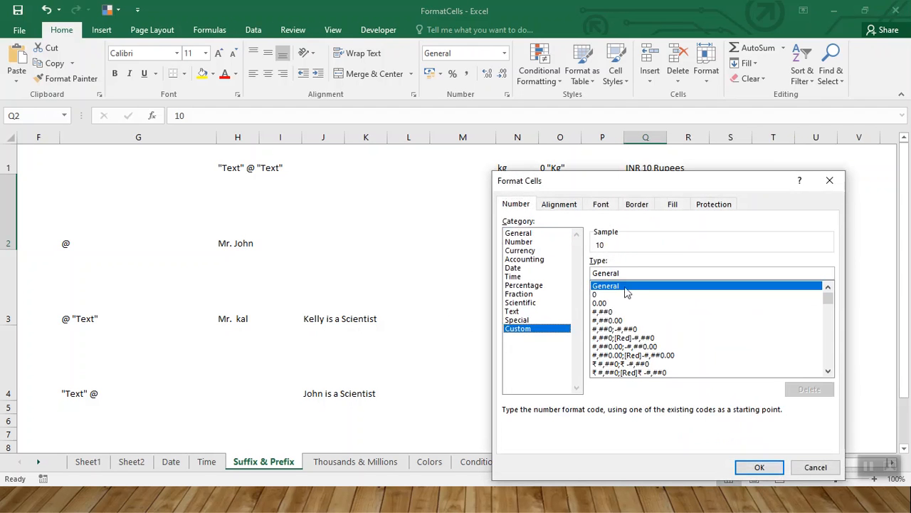
pyautogui.doubleClick(632, 271)
pyautogui.write('"INR" 0 "')
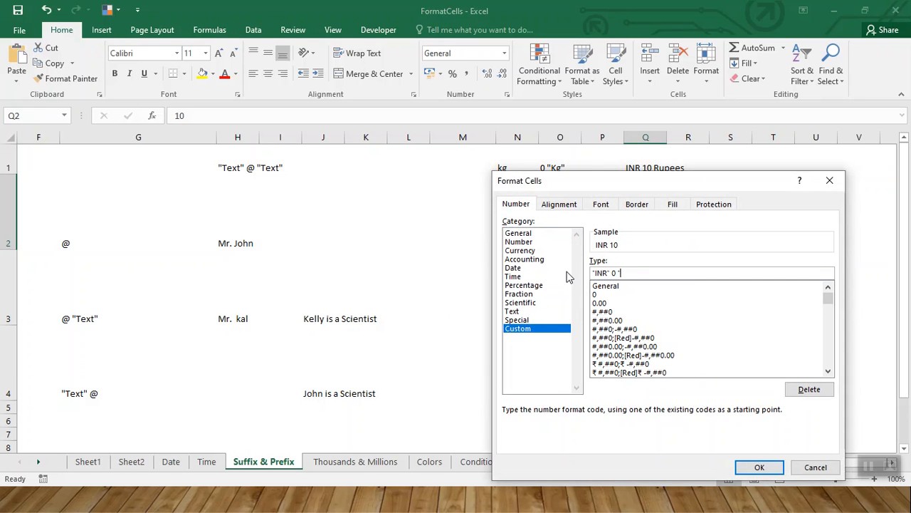
pyautogui.click(567, 269)
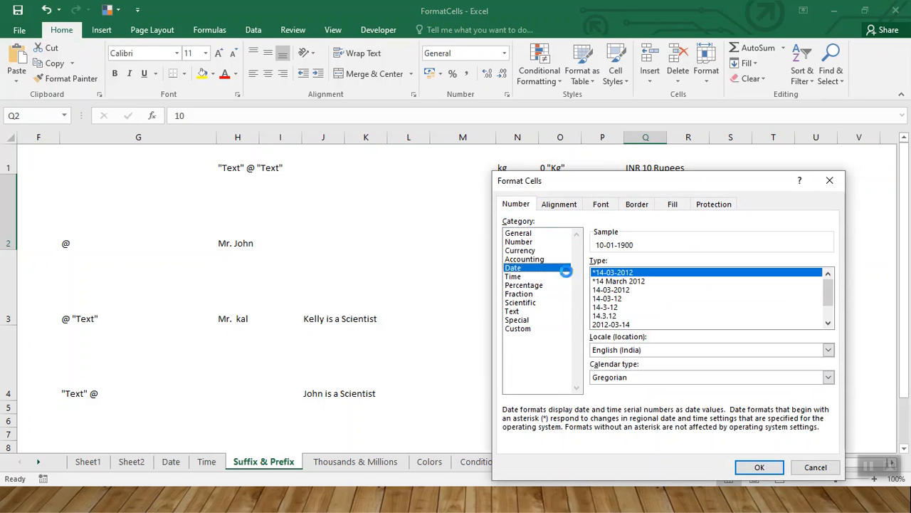
pyautogui.click(433, 299)
# Step: Apply the custom number format "INR" 0 " Rupees" to cell Q2
pyautogui.click(519, 329)
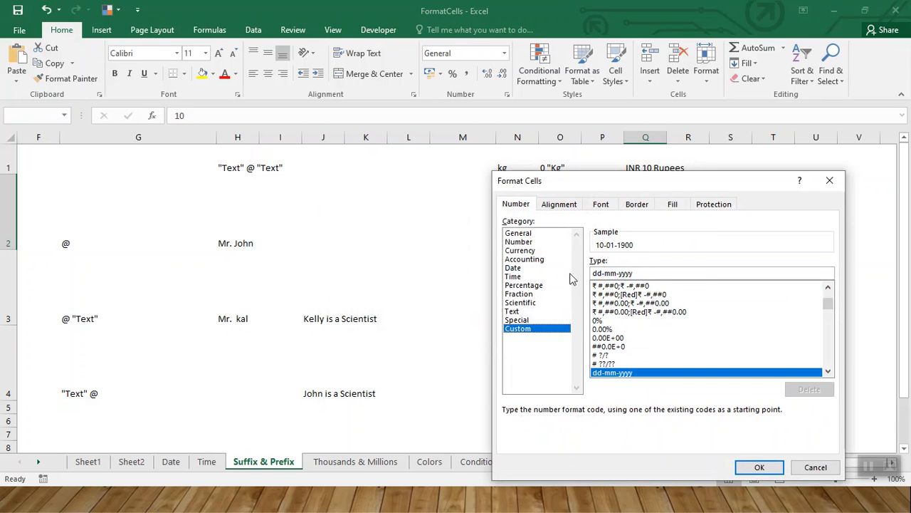
pyautogui.moveTo(634, 273); pyautogui.dragTo(568, 268)
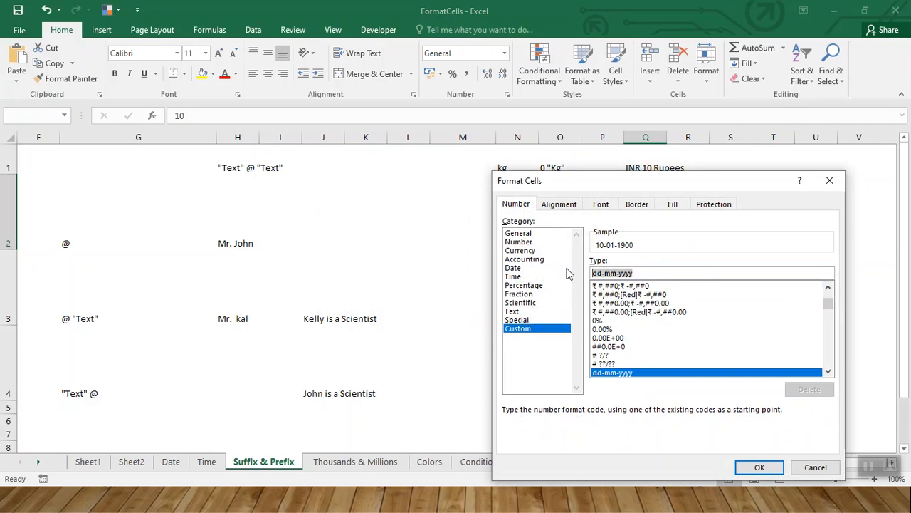
pyautogui.write('"INR')
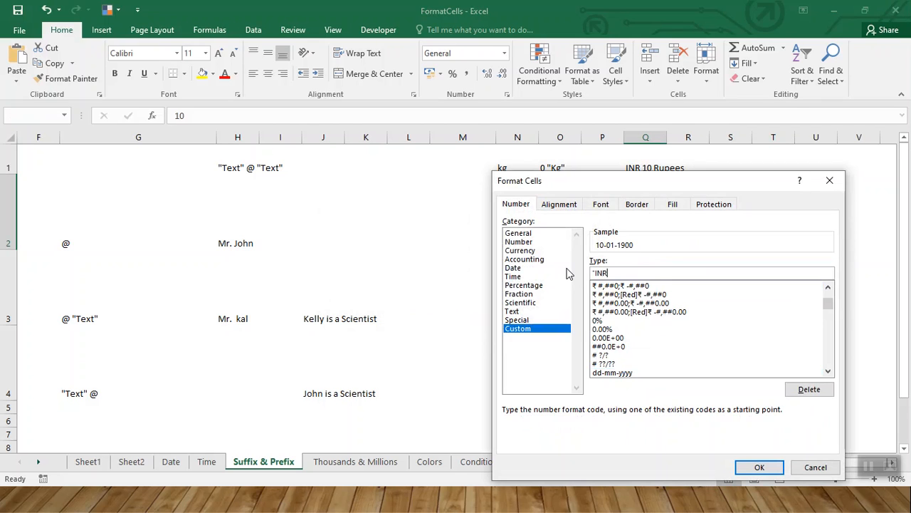
pyautogui.write('" 0 "Rupees"')
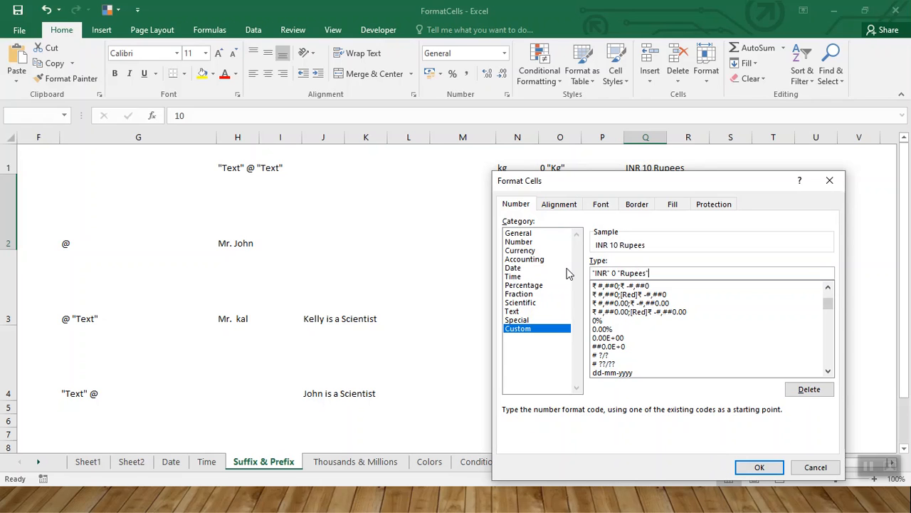
pyautogui.press('Left')
pyautogui.press('Left')
pyautogui.press('Return')
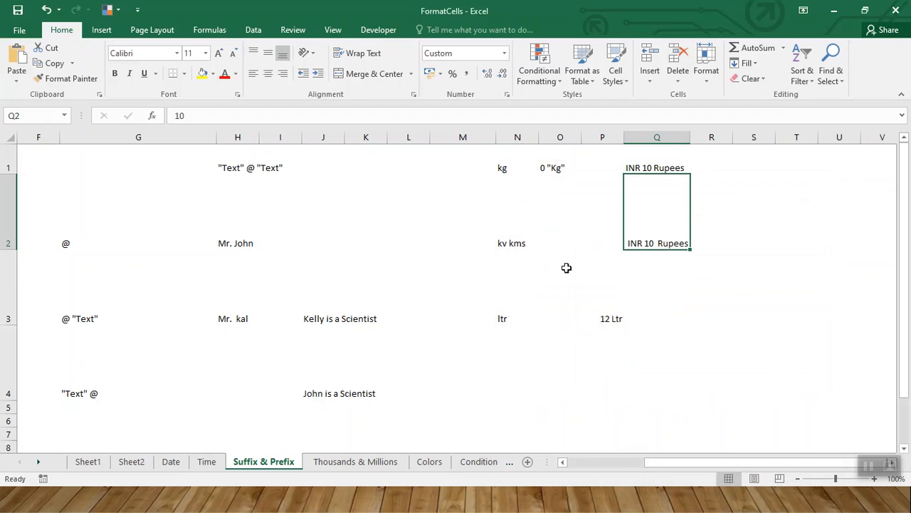
pyautogui.press('Left')
pyautogui.press('Left')
pyautogui.press('Left')
pyautogui.press('Left')
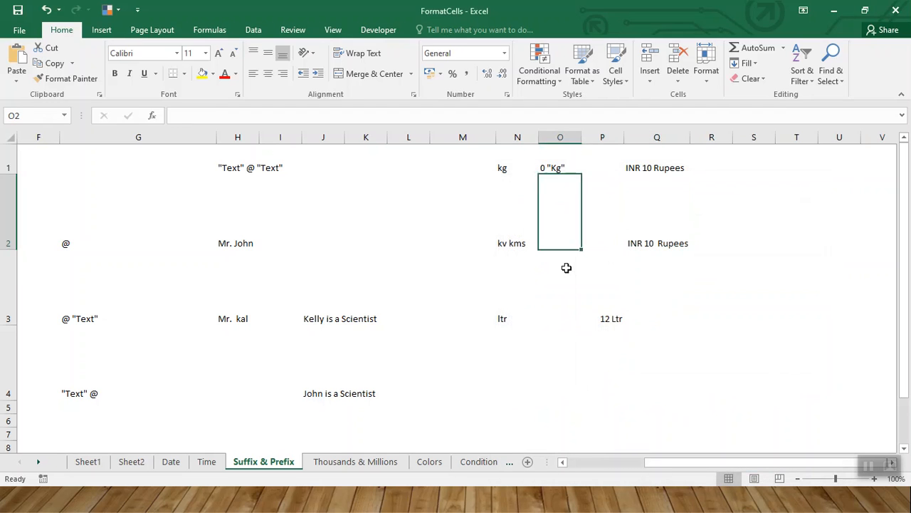
pyautogui.press('Right')
pyautogui.press('Right')
pyautogui.press('Right')
pyautogui.press('Right')
pyautogui.press('Left')
pyautogui.press('Left')
pyautogui.press('Left')
pyautogui.press('Left')
pyautogui.press('Left')
pyautogui.press('Left')
pyautogui.press('Right')
pyautogui.press('Right')
pyautogui.press('Right')
pyautogui.press('Right')
pyautogui.press('Right')
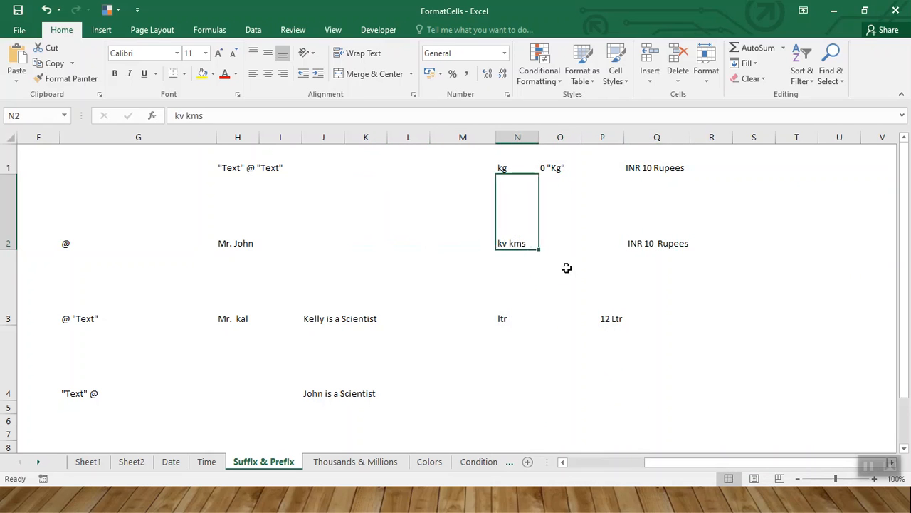
pyautogui.press('Right')
pyautogui.press('Right')
pyautogui.press('Left')
pyautogui.press('Left')
pyautogui.press('Left')
pyautogui.press('Left')
pyautogui.press('Left')
pyautogui.press('Left')
pyautogui.press('Left')
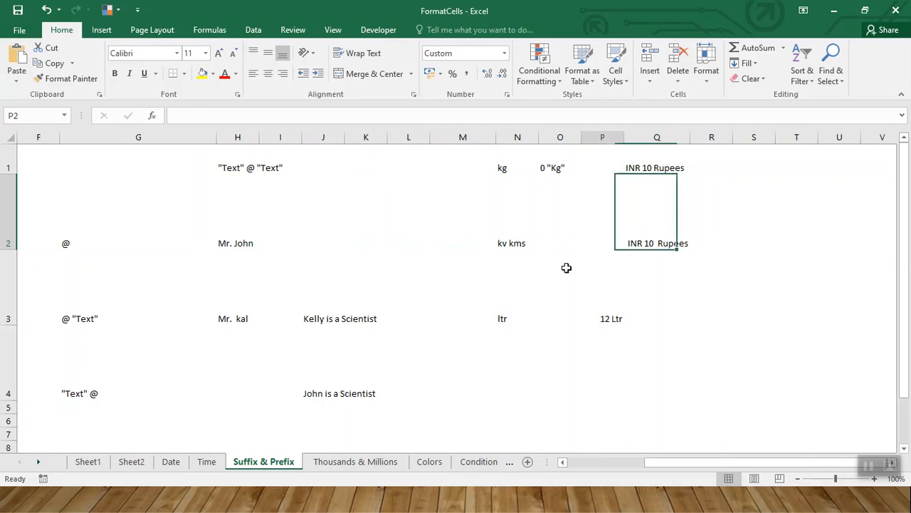
pyautogui.press('Left')
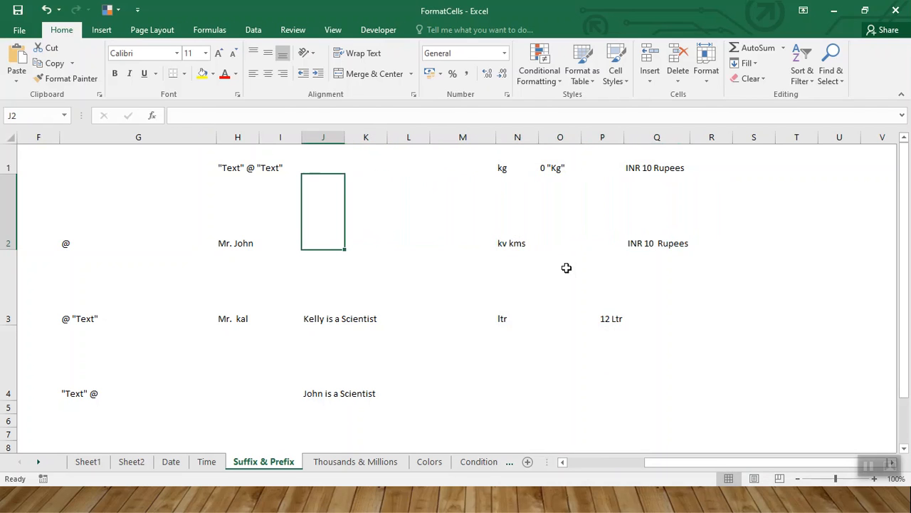
# Step: Enter the sample number 45200000 in cell K12 of the Thousands & Millions sheet
pyautogui.hotkey('ctrl', 'pagedown')
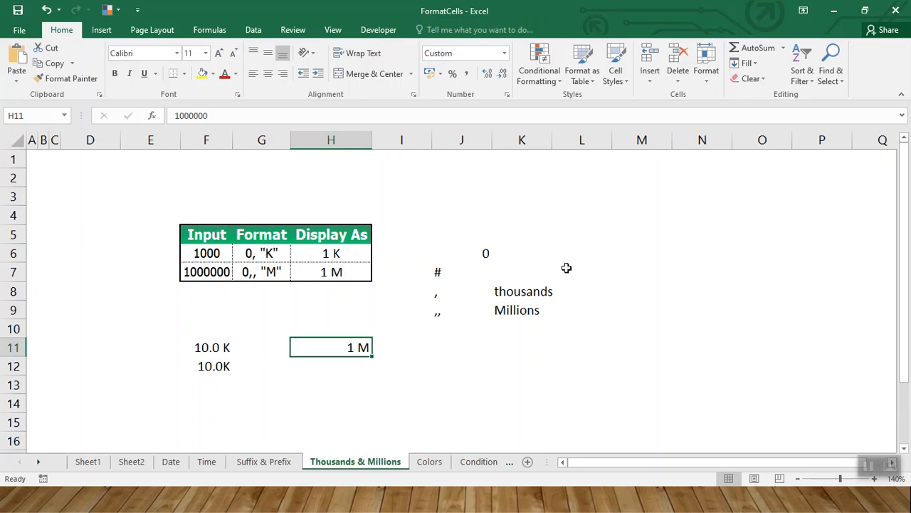
pyautogui.press('Right')
pyautogui.press('Right')
pyautogui.press('Right')
pyautogui.press('Down')
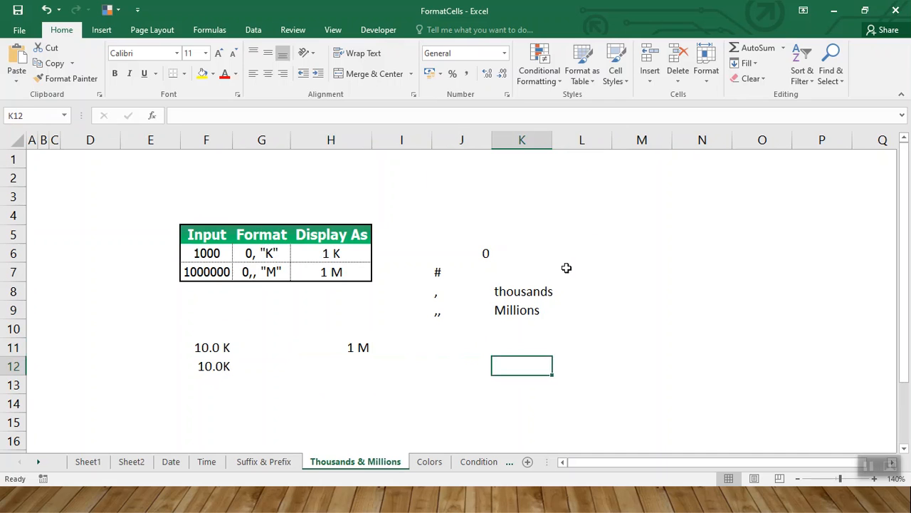
pyautogui.write('45')
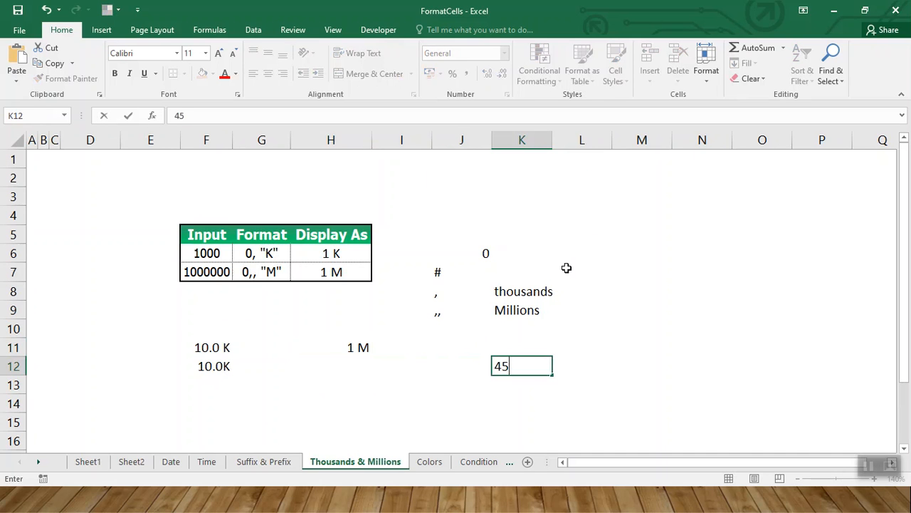
pyautogui.write('200000')
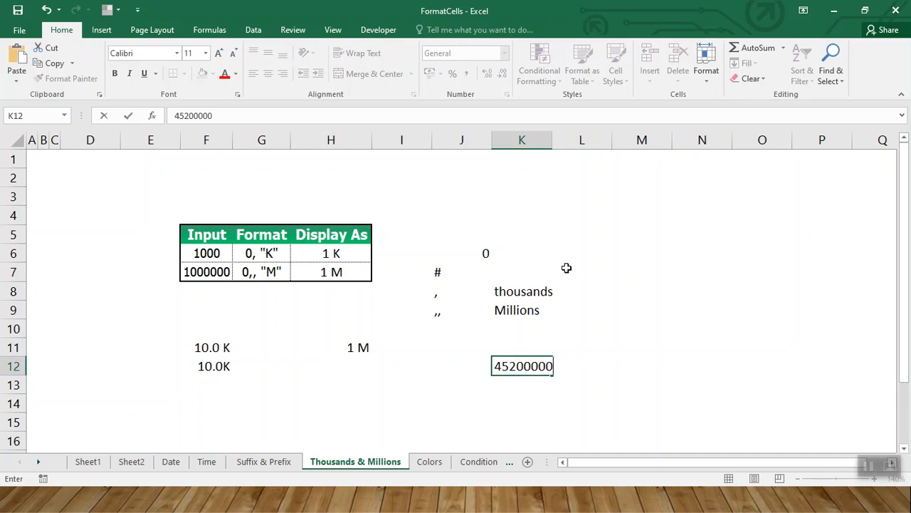
pyautogui.press('Return')
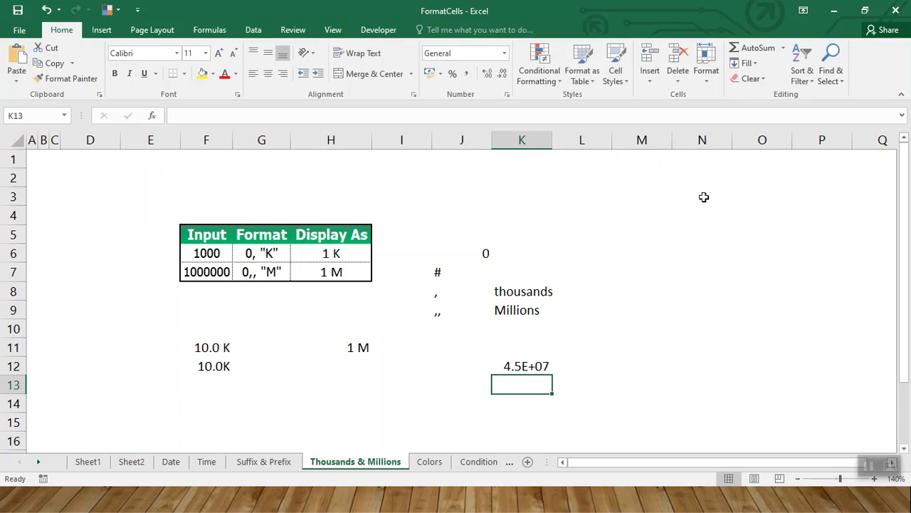
# Step: Autofit the width of column K and enter 45.2 in cell K13
pyautogui.doubleClick(549, 142)
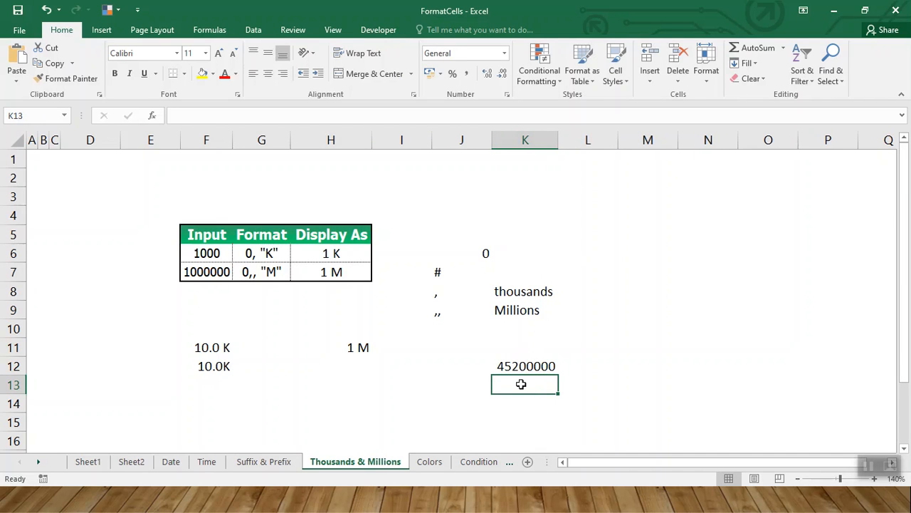
pyautogui.write('45.2')
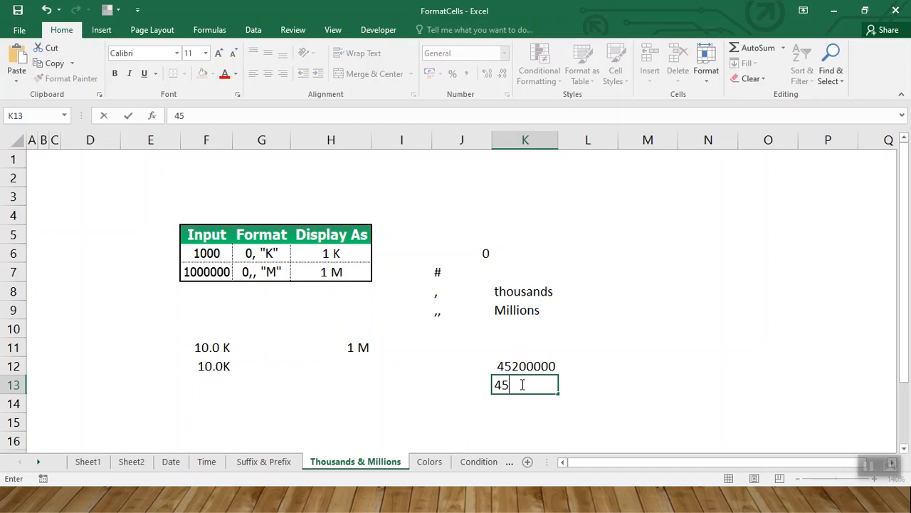
pyautogui.press('Return')
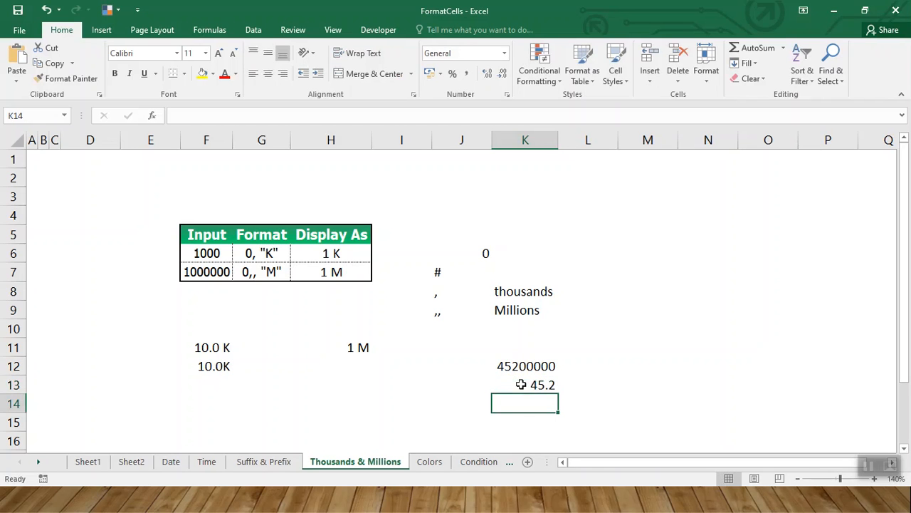
# Step: Examine the listed format symbols 0, #, single comma and double comma with their thousands and millions meanings
pyautogui.press('Up')
pyautogui.press('Up')
pyautogui.press('Up')
pyautogui.press('Up')
pyautogui.press('Up')
pyautogui.press('Up')
pyautogui.press('Up')
pyautogui.press('Up')
pyautogui.press('Right')
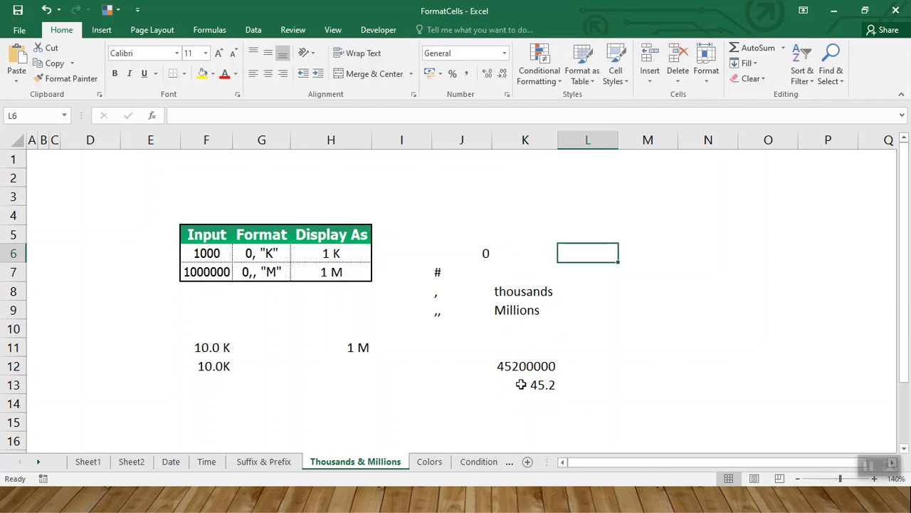
pyautogui.press('Right')
pyautogui.press('Right')
pyautogui.press('Right')
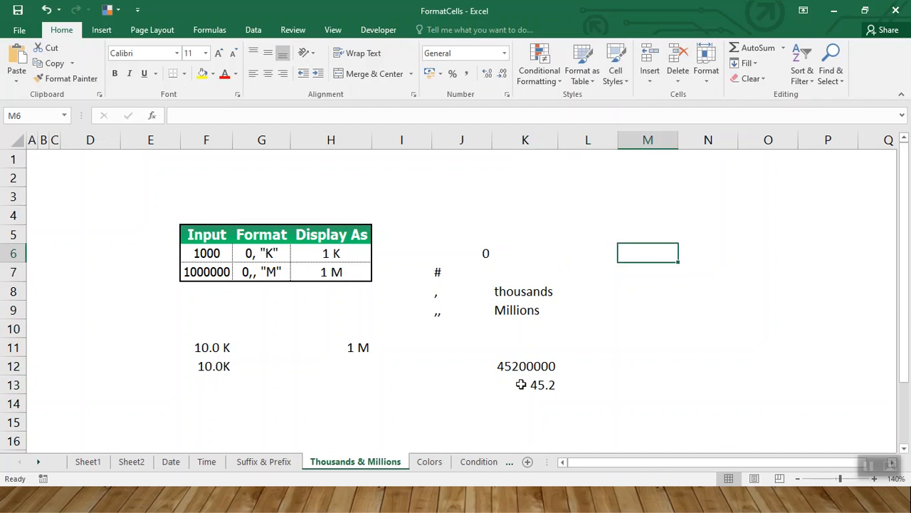
pyautogui.press('Left')
pyautogui.press('Left')
pyautogui.press('Left')
pyautogui.press('Left')
pyautogui.press('Left')
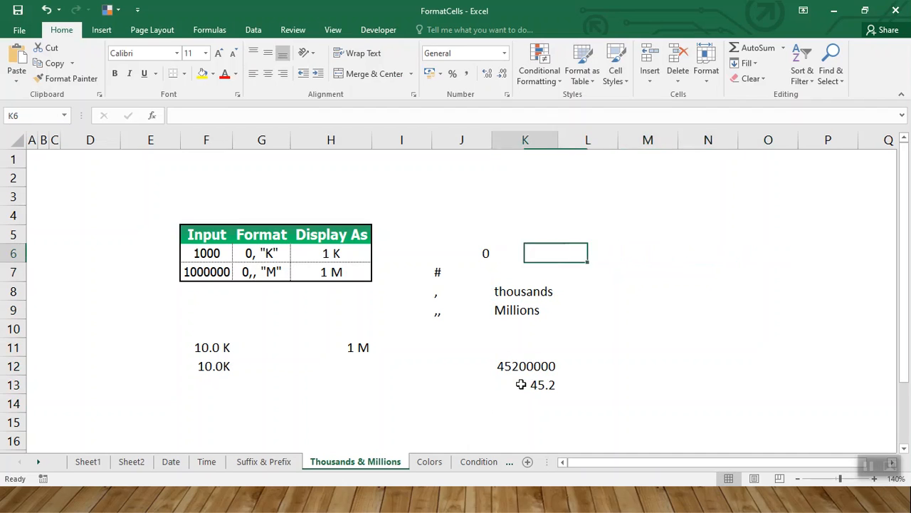
pyautogui.press('Down')
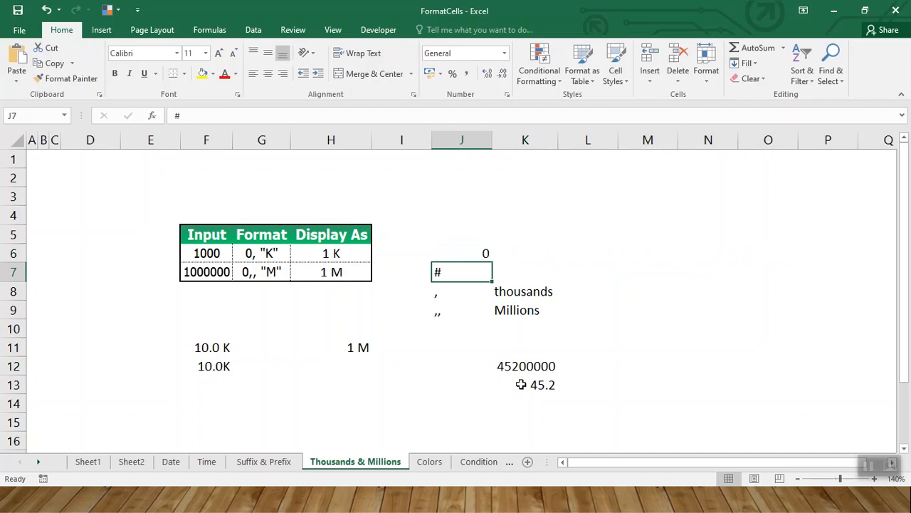
pyautogui.press('Down')
pyautogui.press('Right')
pyautogui.press('Left')
pyautogui.press('Down')
pyautogui.press('Down')
pyautogui.press('Down')
pyautogui.press('Down')
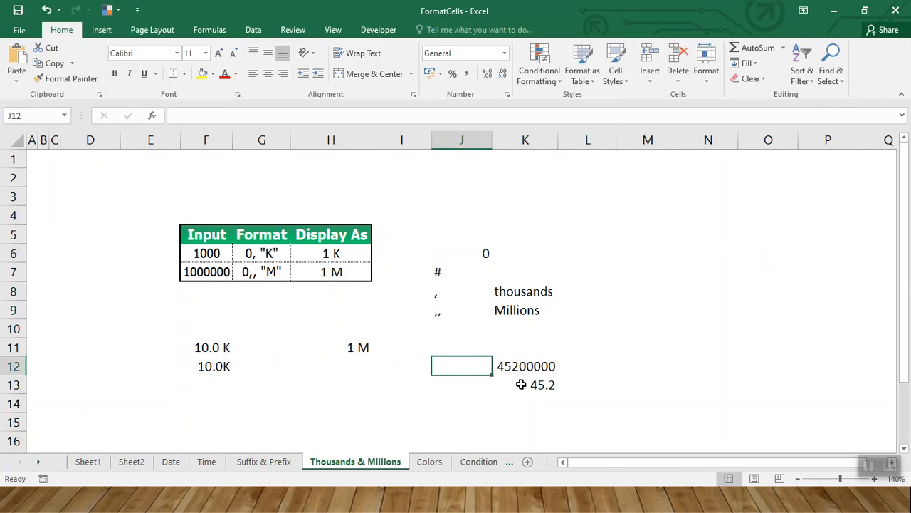
pyautogui.press('Right')
pyautogui.press('Right')
pyautogui.press('Right')
pyautogui.press('Up')
pyautogui.press('Up')
pyautogui.press('Up')
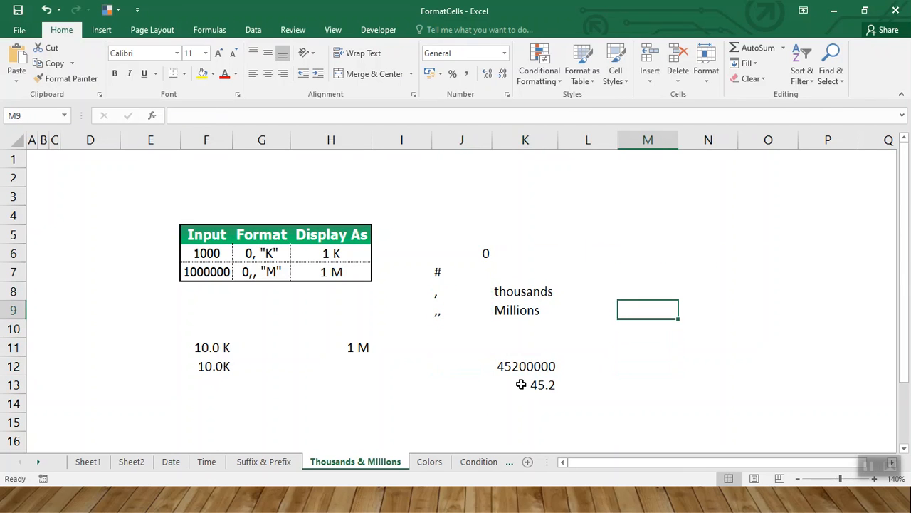
# Step: Enter the sample number 1000 in cell M9 of the Thousands & Millions sheet
pyautogui.write('1000')
pyautogui.press('Return')
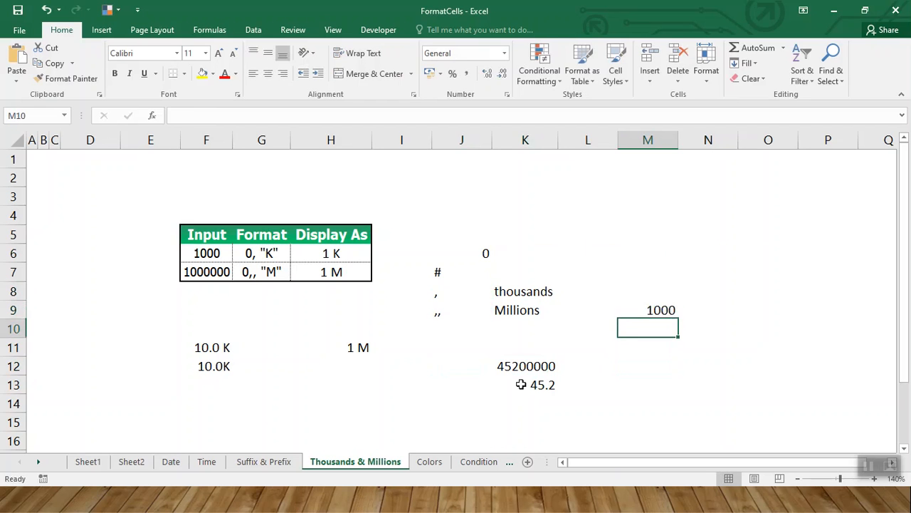
pyautogui.press('Up')
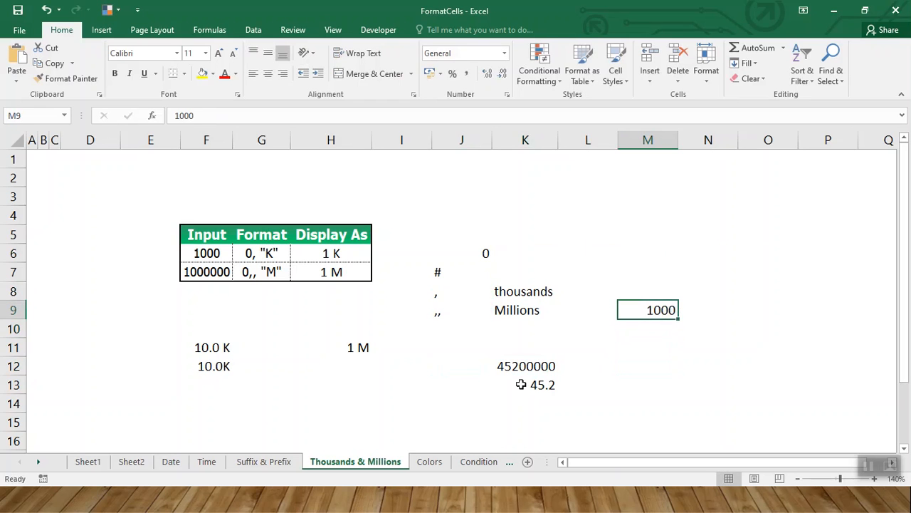
# Step: Apply the custom number format 0,"Ths" to cell M9
pyautogui.rightClick(652, 309)
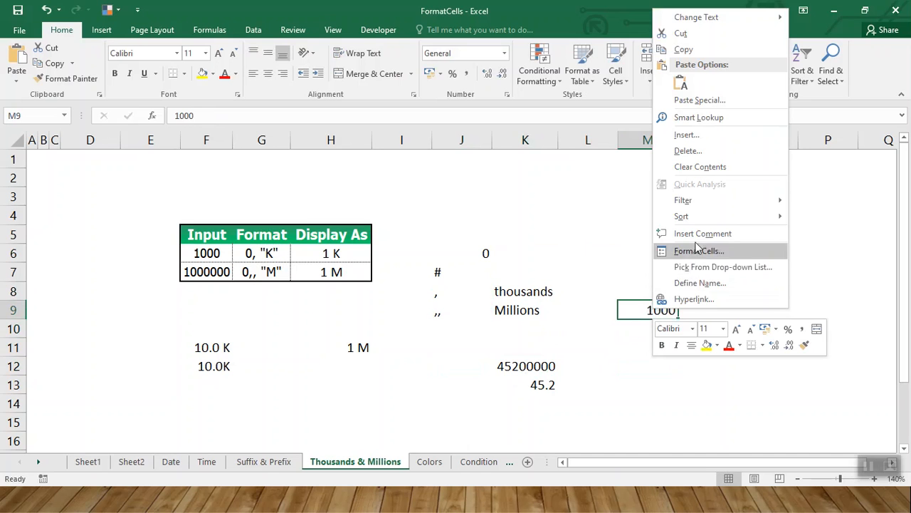
pyautogui.click(698, 252)
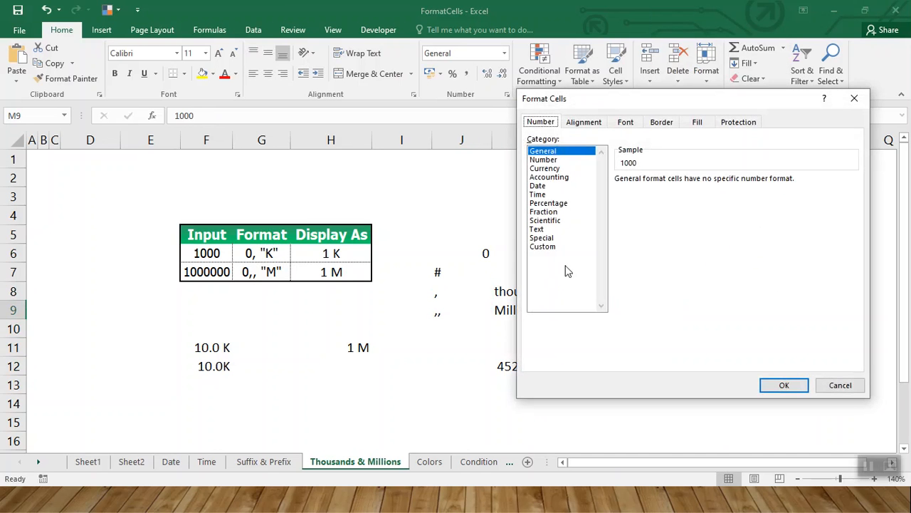
pyautogui.click(543, 246)
pyautogui.moveTo(593, 101); pyautogui.dragTo(338, 121)
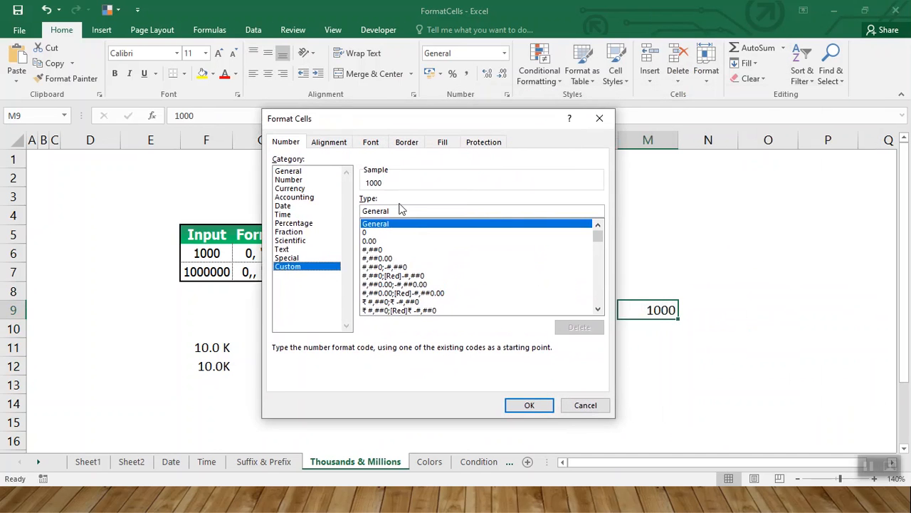
pyautogui.doubleClick(397, 211)
pyautogui.write('0')
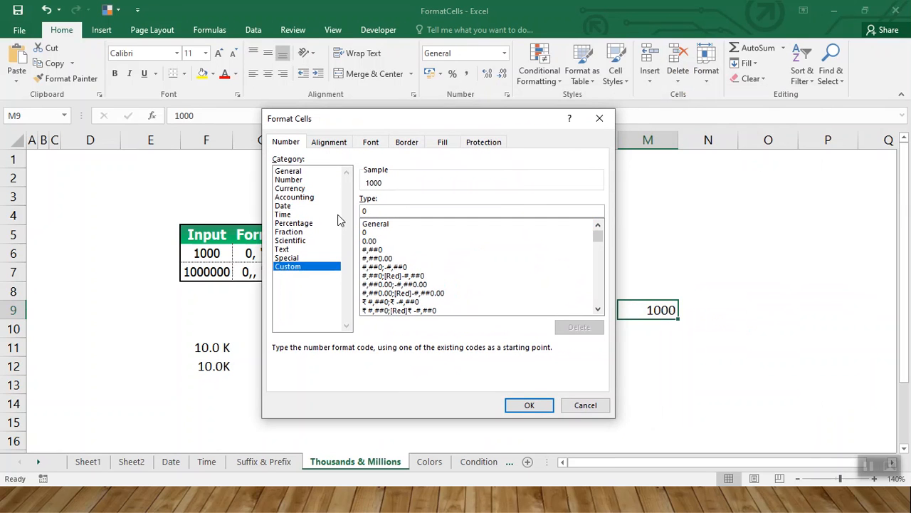
pyautogui.write(',"T')
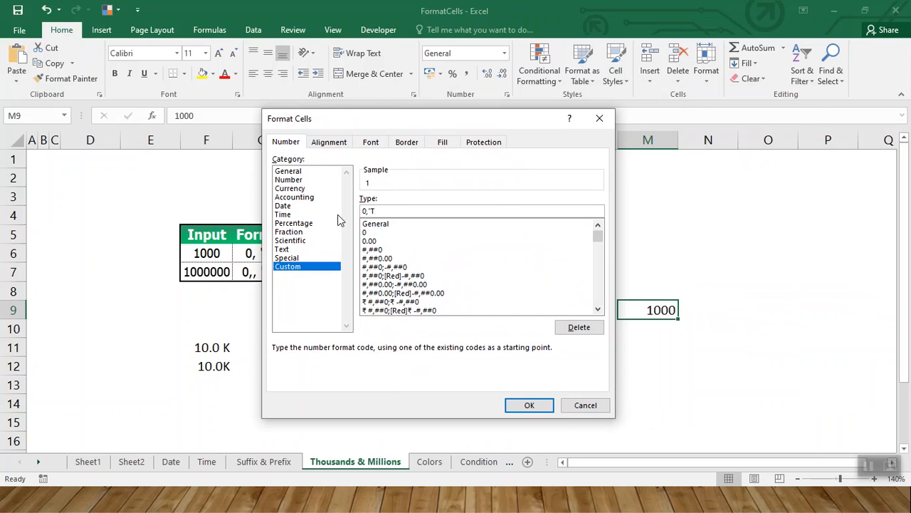
pyautogui.write('hou')
pyautogui.press('BackSpace')
pyautogui.press('BackSpace')
pyautogui.write('s"')
pyautogui.press('Return')
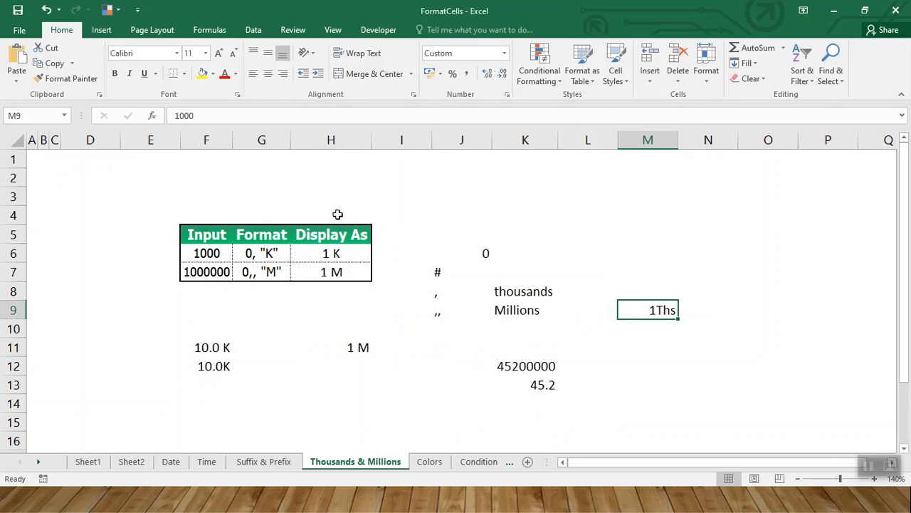
# Step: Enter the sample number 1000000 in cell M10
pyautogui.press('Down')
pyautogui.write('100')
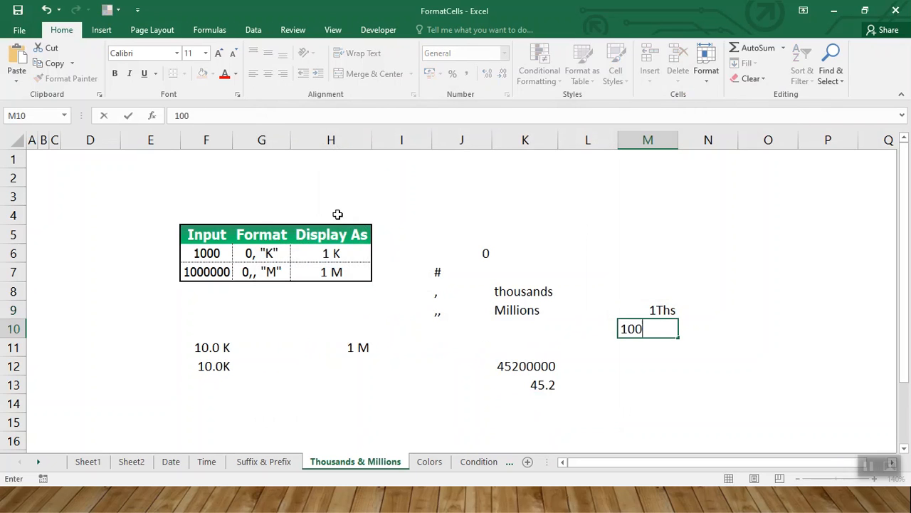
pyautogui.write('0000')
pyautogui.hotkey('ctrl', 'Return')
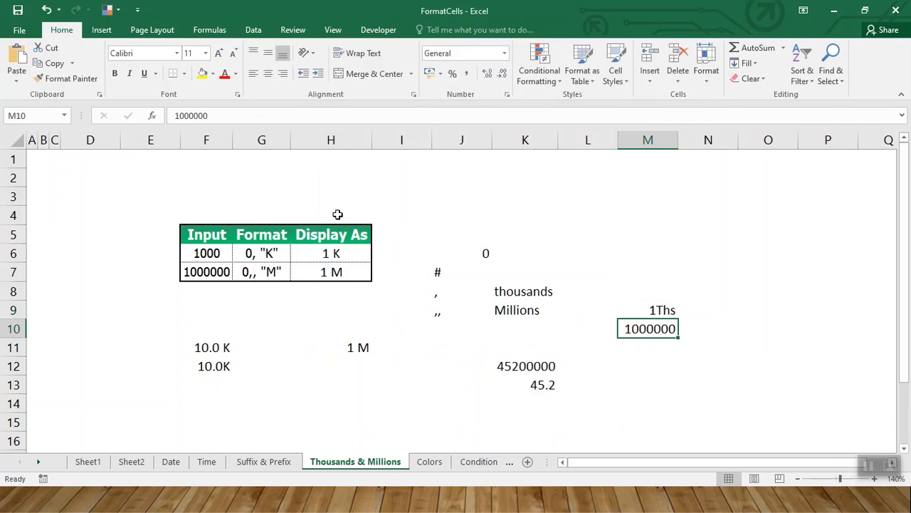
# Step: Apply the custom number format 0,," Million" to cell M10
pyautogui.rightClick(645, 327)
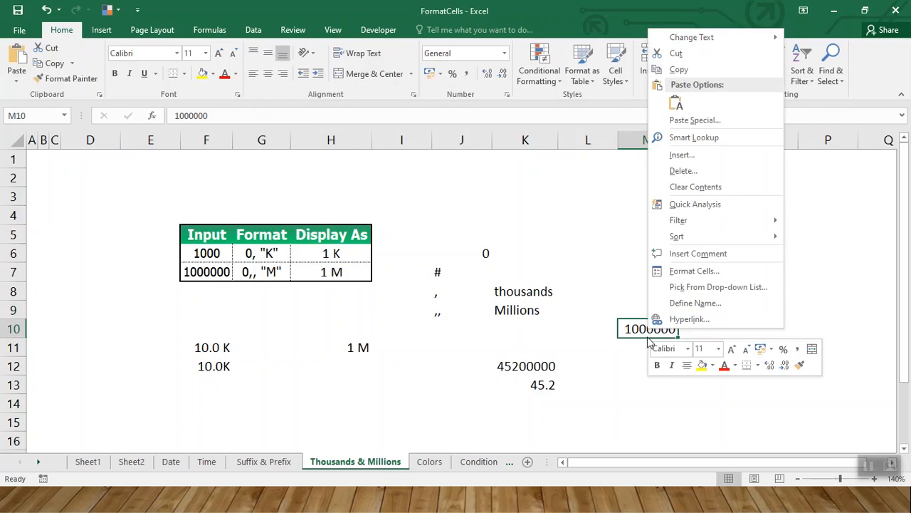
pyautogui.click(678, 277)
pyautogui.moveTo(574, 134); pyautogui.dragTo(321, 126)
pyautogui.click(357, 279)
pyautogui.moveTo(377, 215); pyautogui.dragTo(307, 213)
pyautogui.press('Delete')
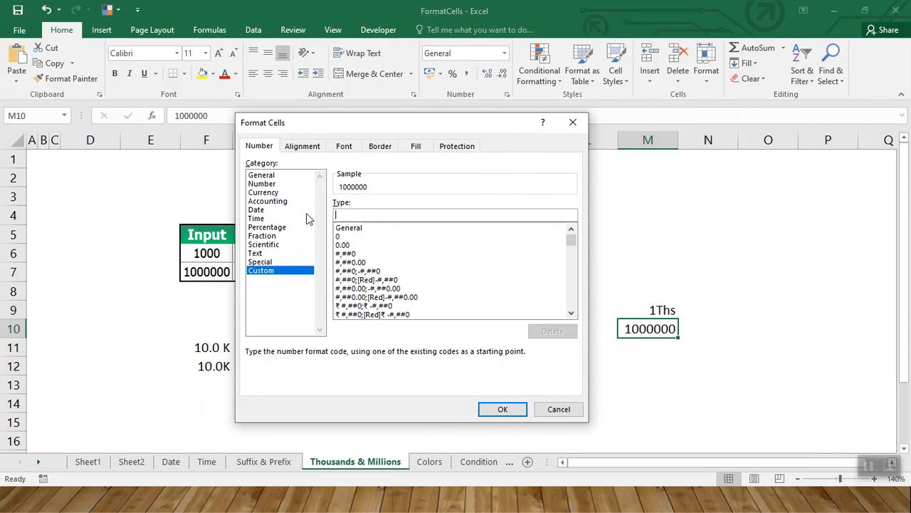
pyautogui.write('0,,')
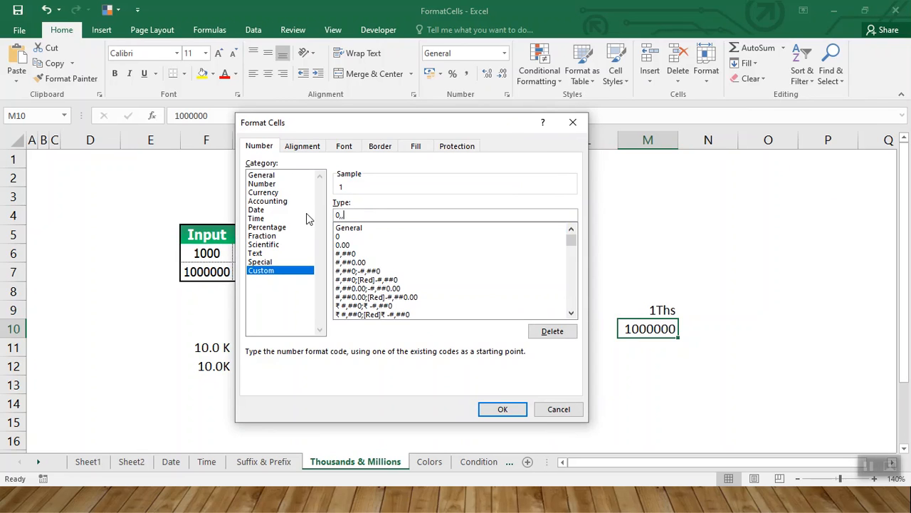
pyautogui.write('" Million"')
pyautogui.press('Return')
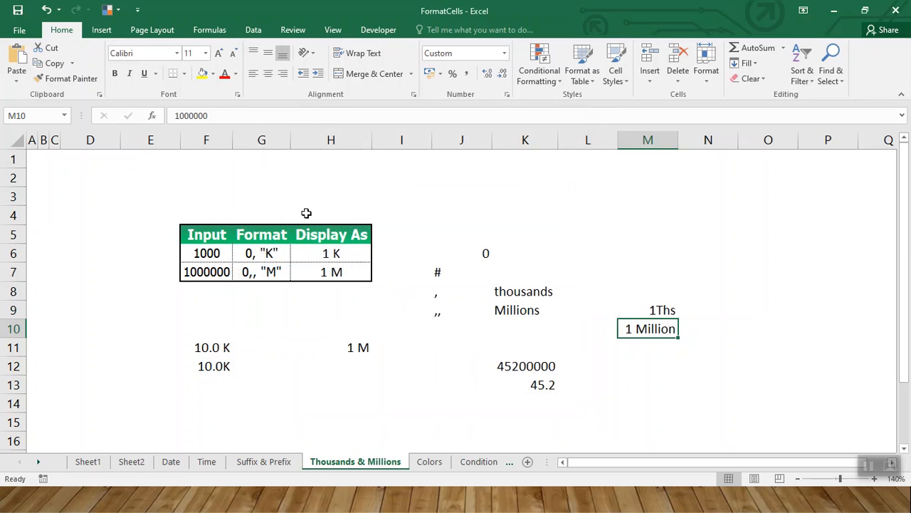
pyautogui.press('Right')
pyautogui.press('Left')
pyautogui.press('Down')
pyautogui.press('Down')
pyautogui.press('Down')
pyautogui.press('Down')
pyautogui.press('Down')
pyautogui.press('Down')
pyautogui.press('Down')
pyautogui.press('Down')
pyautogui.press('Down')
pyautogui.press('Down')
pyautogui.press('Down')
pyautogui.press('Down')
pyautogui.press('Down')
pyautogui.press('Down')
pyautogui.press('Down')
pyautogui.press('Down')
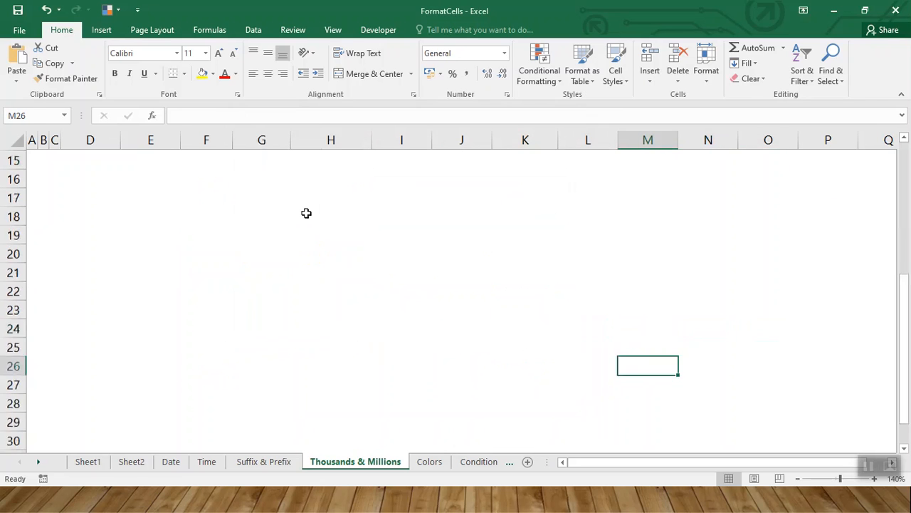
# Step: Examine the table of color-coded number formats and their displayed values on the Colors sheet
pyautogui.hotkey('ctrl', 'pagedown')
pyautogui.press('Up')
pyautogui.press('Up')
pyautogui.press('Up')
pyautogui.press('Down')
pyautogui.press('Down')
pyautogui.press('Down')
pyautogui.press('Down')
pyautogui.press('Right')
pyautogui.press('Right')
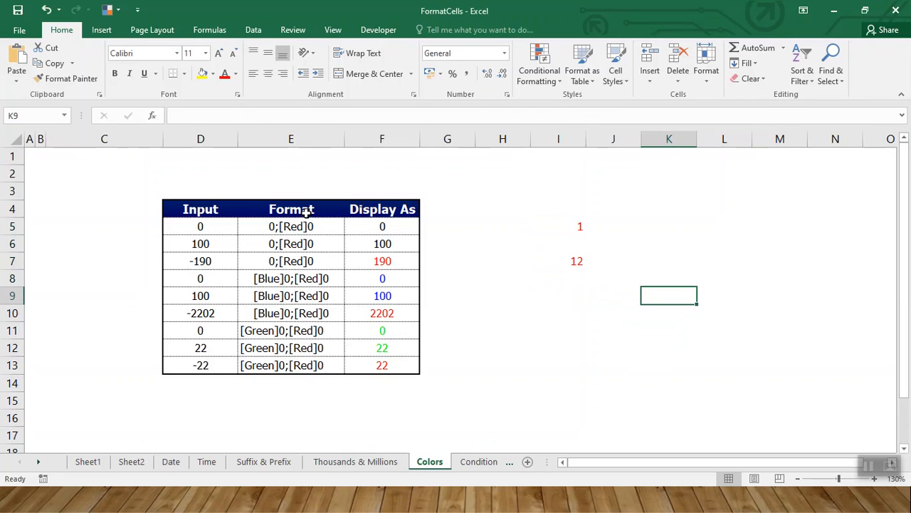
pyautogui.press('Left')
pyautogui.press('Left')
pyautogui.press('Left')
pyautogui.press('Left')
pyautogui.press('Left')
pyautogui.press('Left')
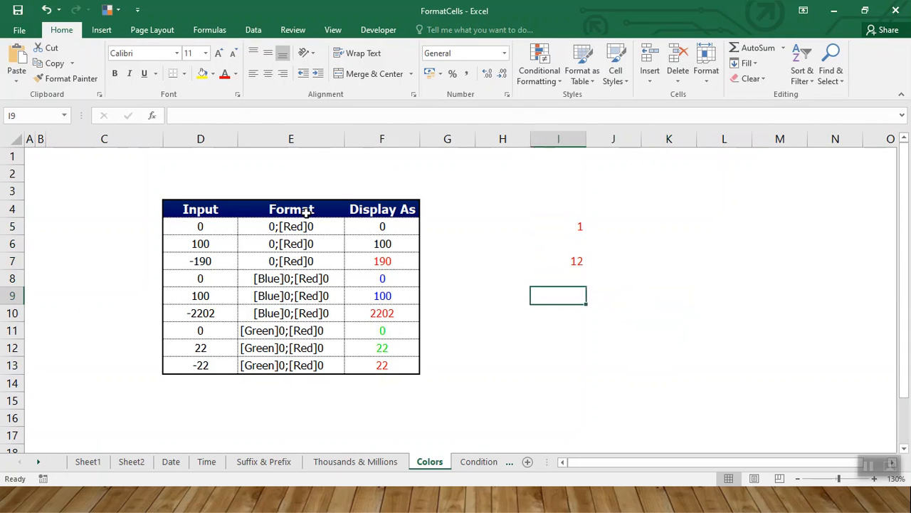
pyautogui.press('Up')
pyautogui.press('Up')
pyautogui.press('Up')
pyautogui.press('Up')
pyautogui.press('Right')
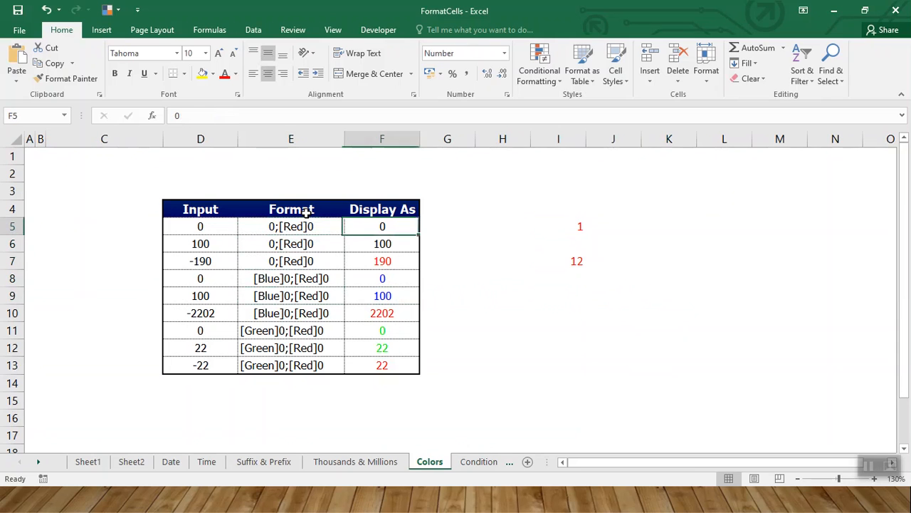
# Step: Enter the sample number 100 in cell H5 of the Colors sheet
pyautogui.press('Right')
pyautogui.press('Right')
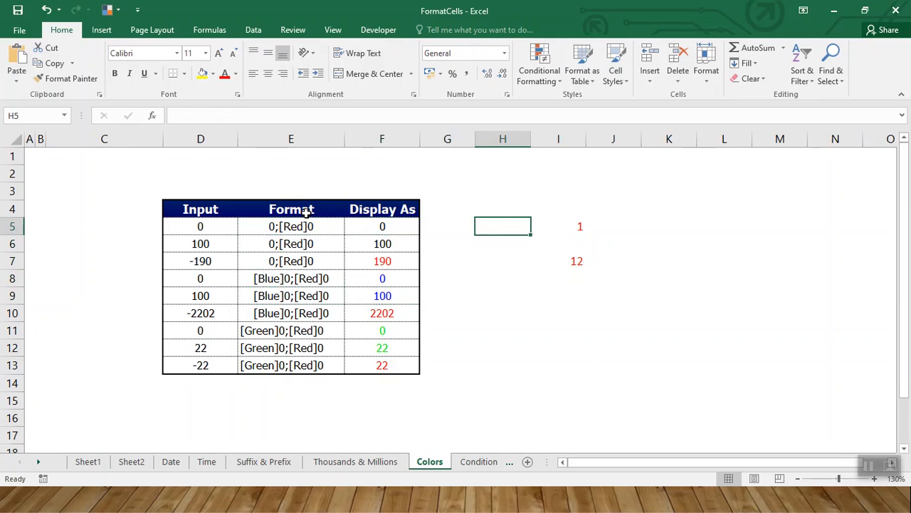
pyautogui.write('100')
pyautogui.press('Return')
pyautogui.press('Up')
# Step: Apply the custom number format 0;[Red]0 to cell H5
pyautogui.rightClick(509, 226)
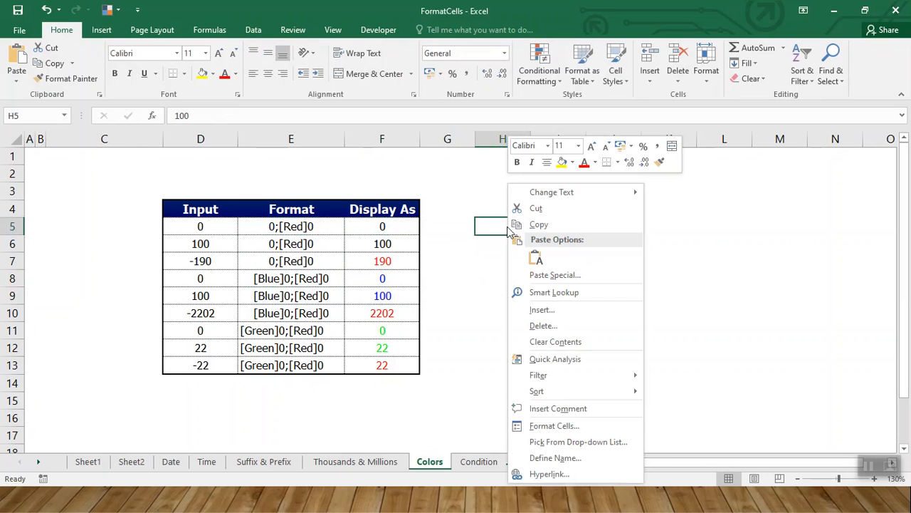
pyautogui.click(543, 427)
pyautogui.click(393, 329)
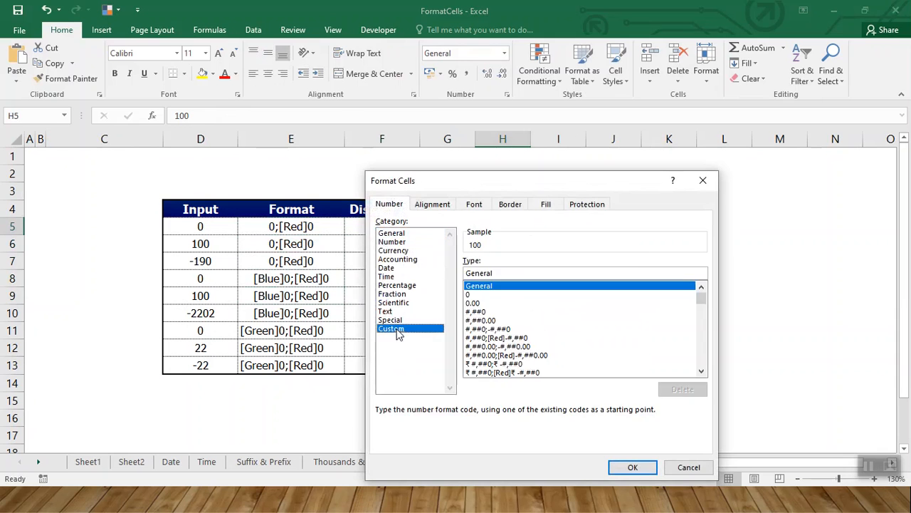
pyautogui.moveTo(455, 181); pyautogui.dragTo(631, 176)
pyautogui.doubleClick(661, 267)
pyautogui.write('0;')
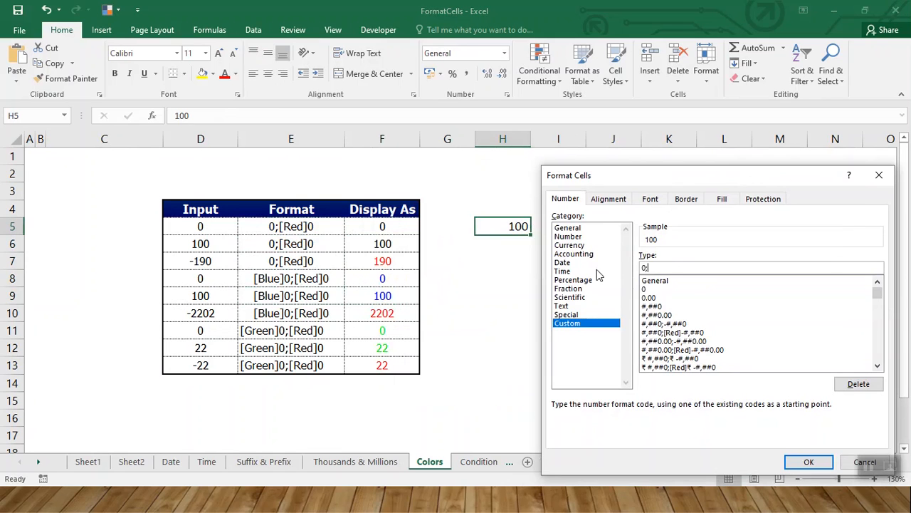
pyautogui.write('[Red]0')
pyautogui.press('Return')
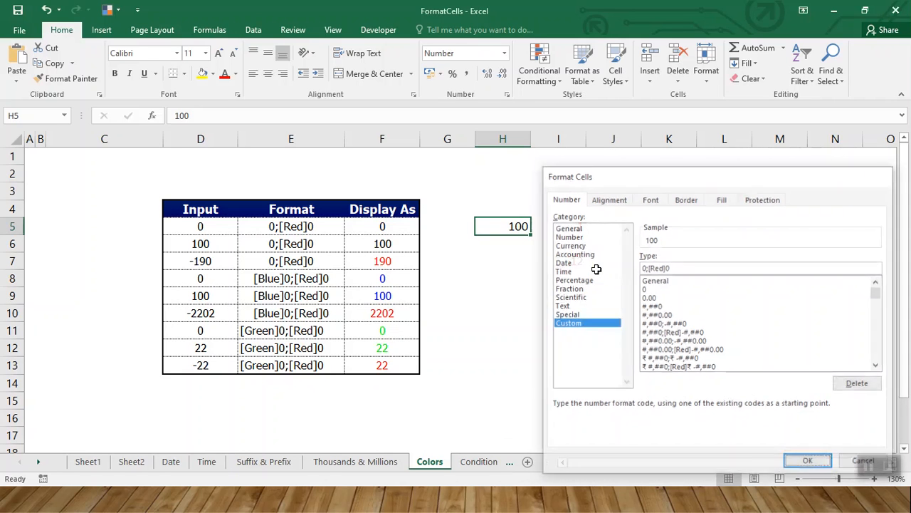
# Step: Replace the number in cell H5 with -1 to test the negative-value color
pyautogui.write('-1')
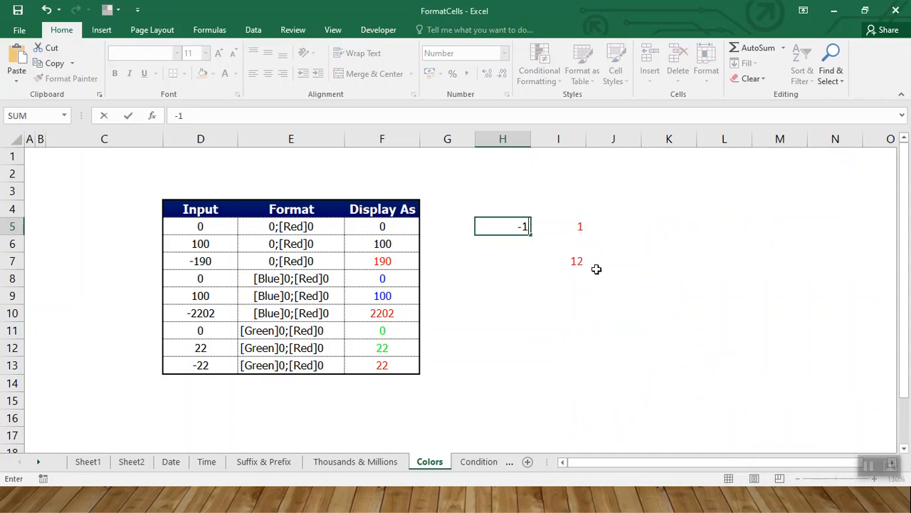
pyautogui.press('Return')
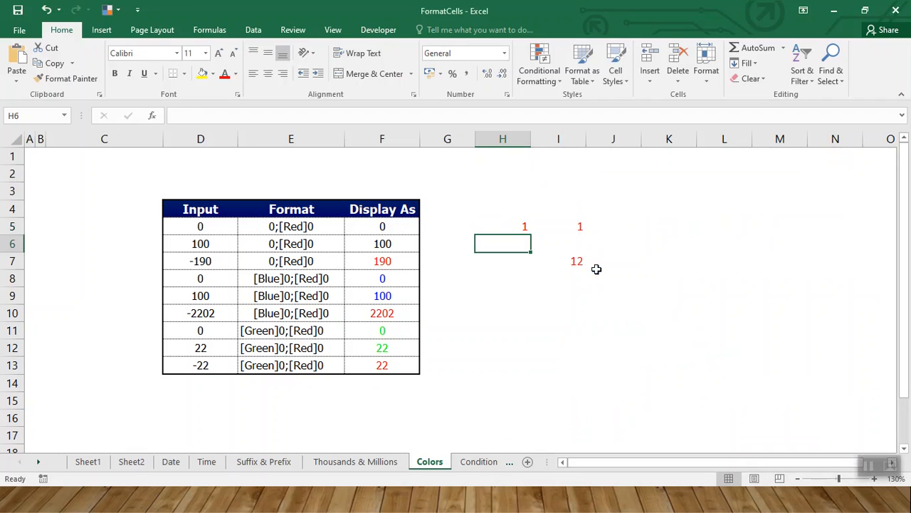
pyautogui.press('Down')
pyautogui.press('Down')
pyautogui.press('Left')
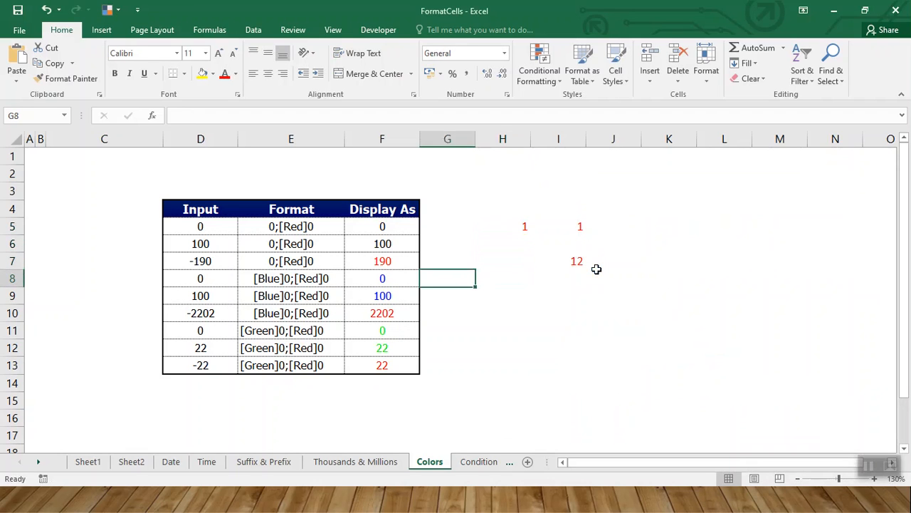
pyautogui.press('Right')
pyautogui.press('Down')
pyautogui.press('Down')
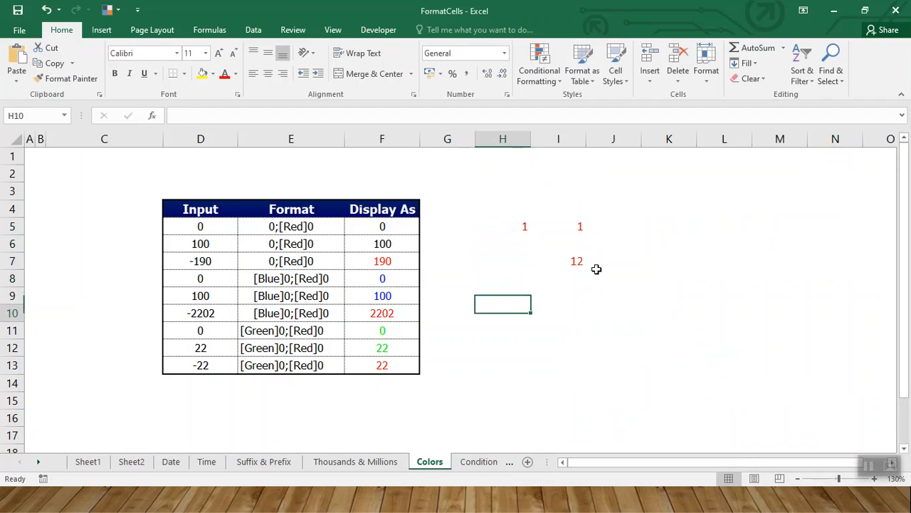
# Step: Examine the conditional number format tables on the Condition sheet
pyautogui.hotkey('ctrl', 'pagedown')
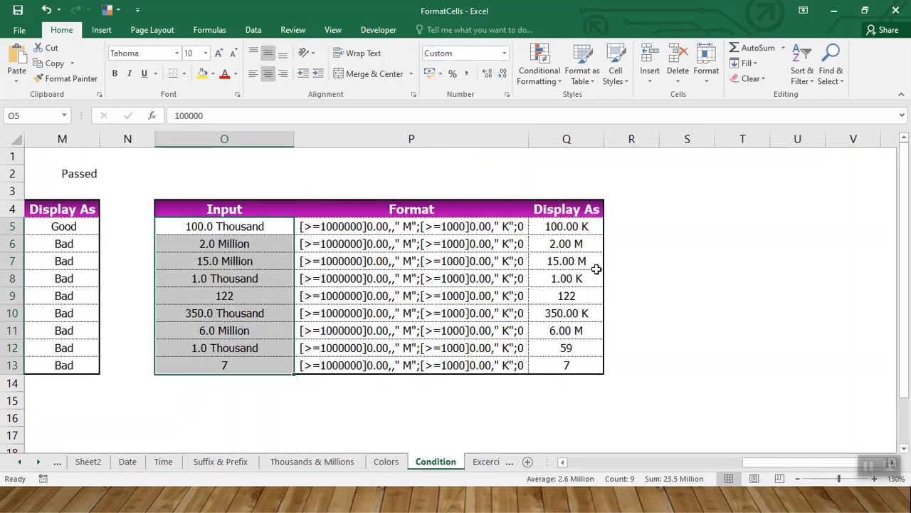
pyautogui.press('Home')
pyautogui.press('Right')
pyautogui.press('Right')
pyautogui.press('Right')
pyautogui.press('Right')
pyautogui.press('Right')
pyautogui.press('Right')
pyautogui.press('Right')
pyautogui.press('Right')
pyautogui.press('Down')
pyautogui.press('Down')
pyautogui.press('Down')
pyautogui.press('Down')
pyautogui.press('Down')
pyautogui.press('Down')
pyautogui.press('Down')
pyautogui.press('Down')
pyautogui.press('Down')
pyautogui.press('Down')
pyautogui.press('Down')
pyautogui.press('Down')
pyautogui.press('Down')
pyautogui.press('Down')
# Step: Enter 1 in cell E12 and the text day in cell E13 of the Condition sheet
pyautogui.press('Left')
pyautogui.press('Left')
pyautogui.press('Left')
pyautogui.press('Left')
pyautogui.press('Up')
pyautogui.press('Up')
pyautogui.press('Up')
pyautogui.press('Up')
pyautogui.press('Up')
pyautogui.press('Up')
pyautogui.press('Up')
pyautogui.write('1')
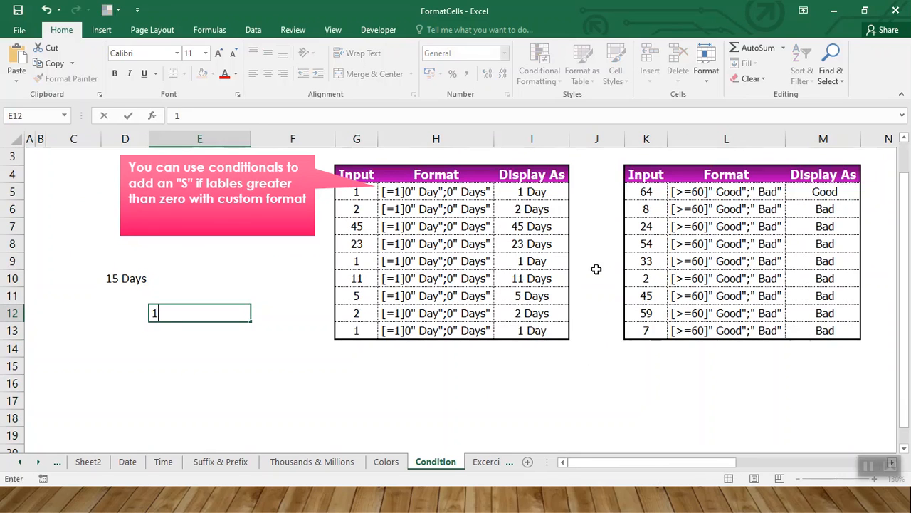
pyautogui.press('Return')
pyautogui.write('f')
pyautogui.press('BackSpace')
pyautogui.write('day')
pyautogui.press('Return')
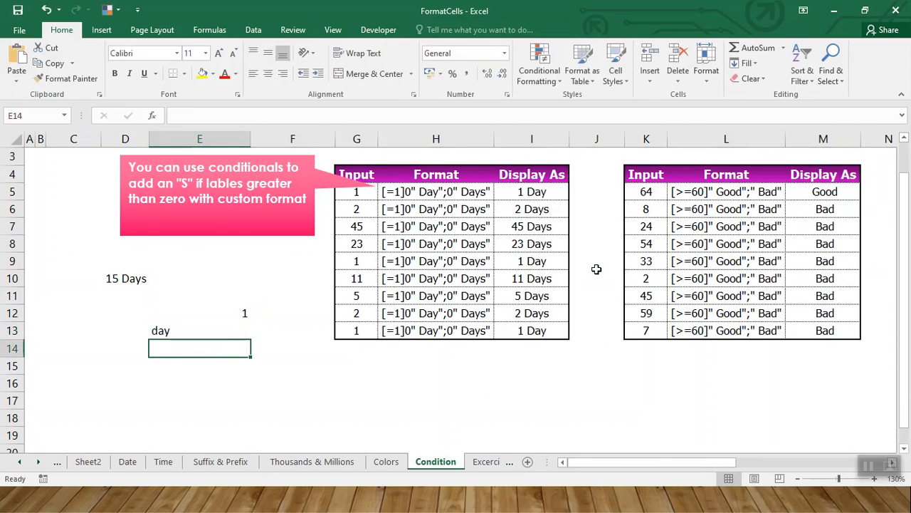
# Step: Enter 2 in cell E14 and the text 2 days in cell E15
pyautogui.write('2')
pyautogui.press('Return')
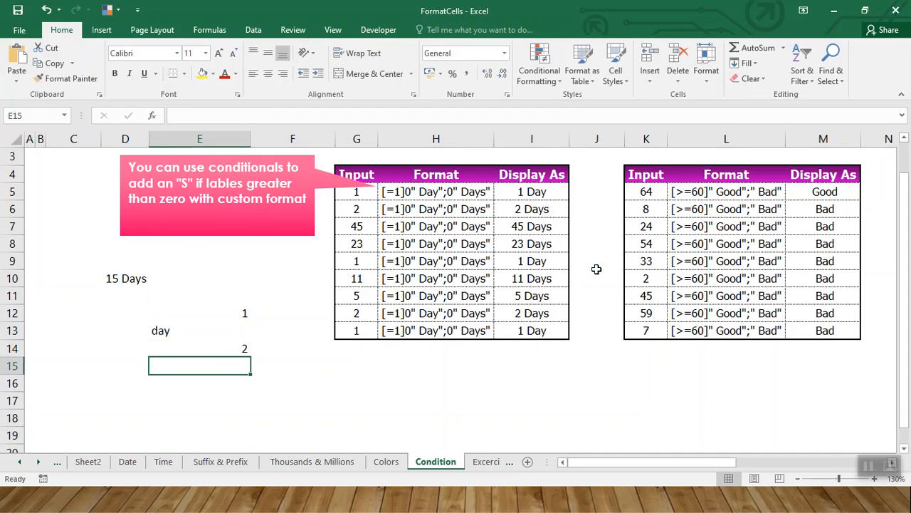
pyautogui.write('2 days')
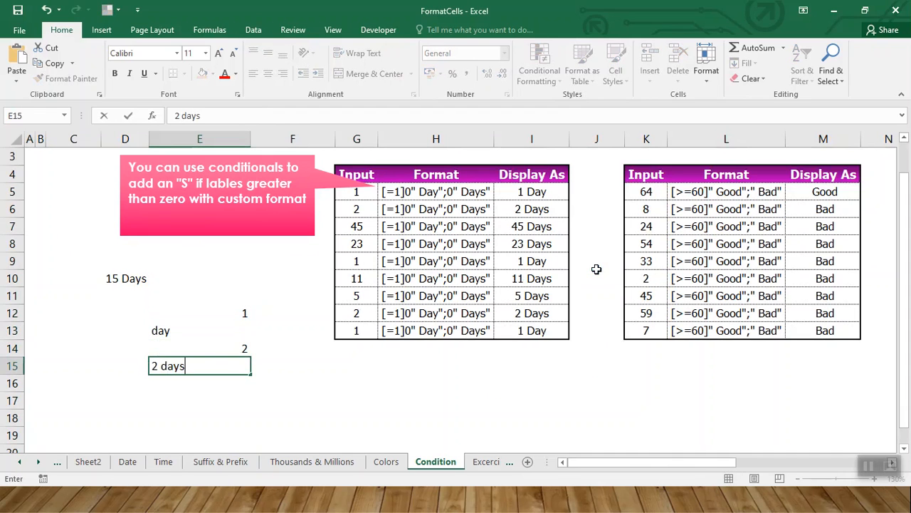
pyautogui.press('Return')
# Step: Enter the sample number 1 in cell G1, above the day-label table
pyautogui.press('Up')
pyautogui.press('Up')
pyautogui.press('Up')
pyautogui.press('Up')
pyautogui.press('Up')
pyautogui.press('Up')
pyautogui.press('Up')
pyautogui.press('Up')
pyautogui.press('Up')
pyautogui.press('Up')
pyautogui.press('Up')
pyautogui.press('Up')
pyautogui.press('Up')
pyautogui.press('Up')
pyautogui.press('Up')
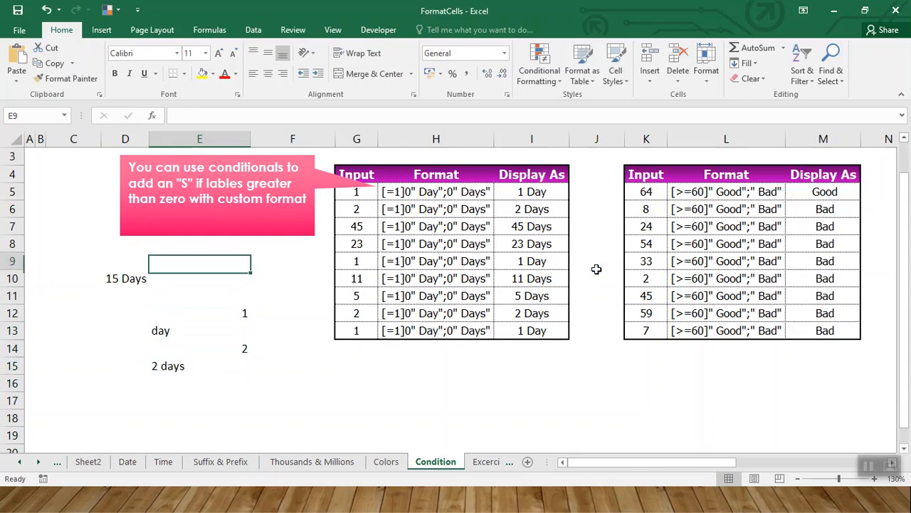
pyautogui.press('Right')
pyautogui.press('Right')
pyautogui.press('Right')
pyautogui.press('Right')
pyautogui.press('Left')
pyautogui.press('Left')
pyautogui.write('1')
pyautogui.hotkey('ctrl', 'Return')
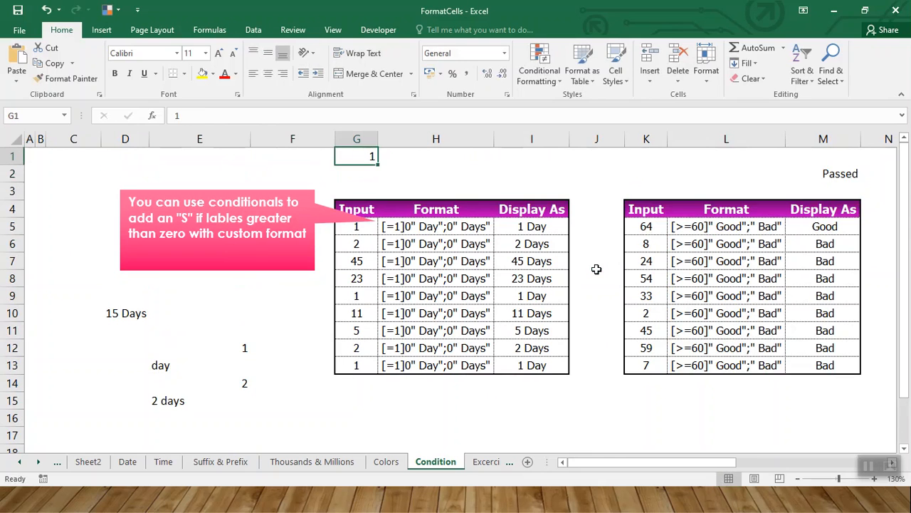
# Step: Apply the custom number format [<=1]0" Day";0" Days" to cell G1
pyautogui.rightClick(354, 154)
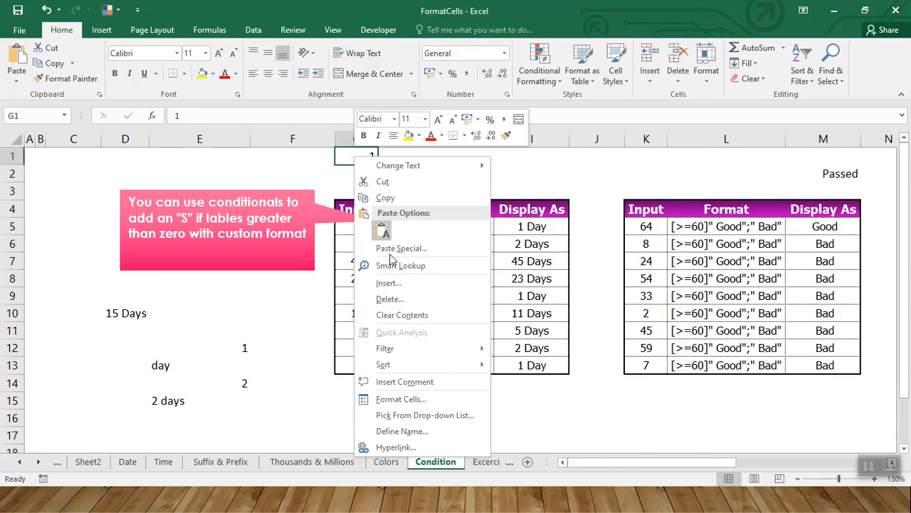
pyautogui.click(396, 401)
pyautogui.moveTo(399, 177); pyautogui.dragTo(640, 165)
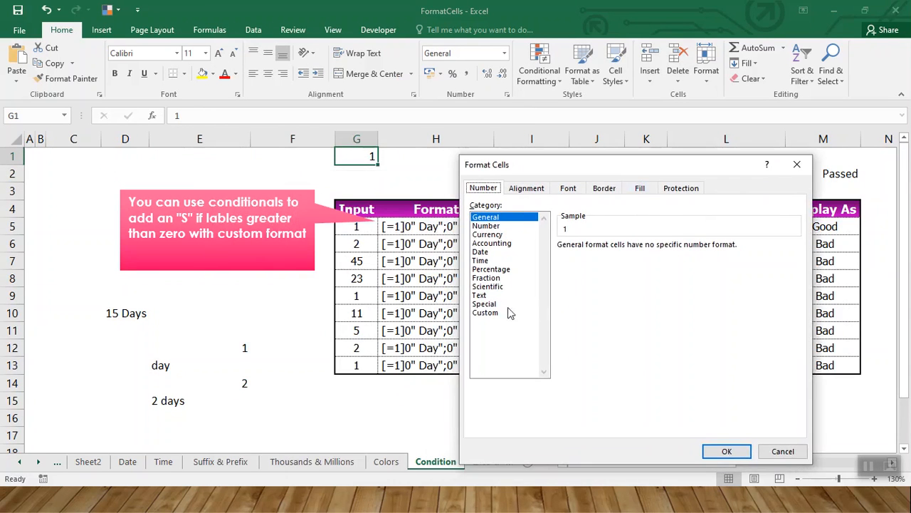
pyautogui.click(491, 313)
pyautogui.moveTo(534, 171); pyautogui.dragTo(593, 155)
pyautogui.moveTo(658, 240); pyautogui.dragTo(598, 248)
pyautogui.write('[')
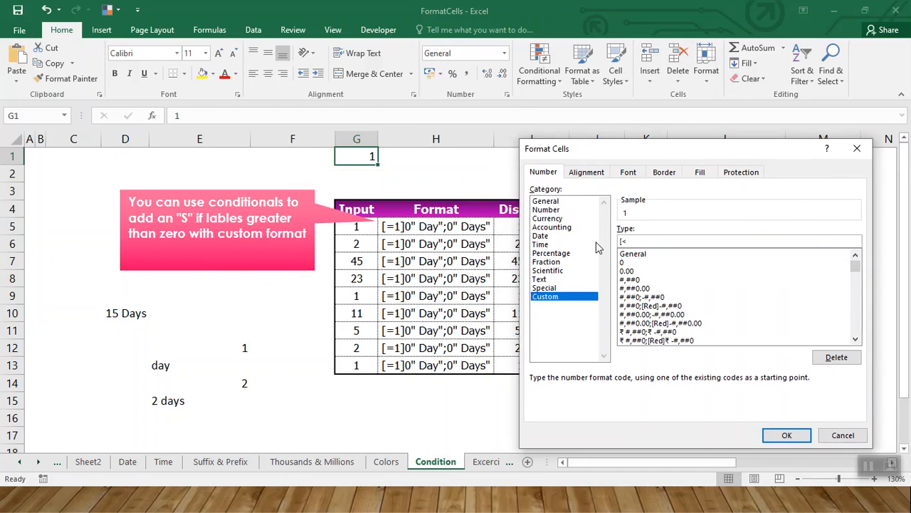
pyautogui.write('<=')
pyautogui.write('1]0" Day";0"Da')
pyautogui.press('BackSpace')
pyautogui.press('BackSpace')
pyautogui.write('Days"')
pyautogui.press('Return')
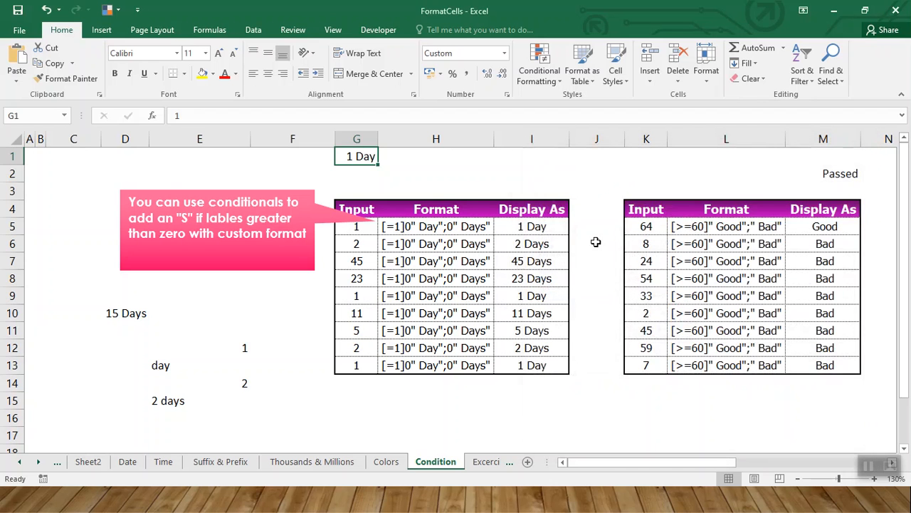
# Step: Test the day-label format in cell G1 by entering 0, 12 and finally 2
pyautogui.write('0')
pyautogui.press('Return')
pyautogui.press('Up')
pyautogui.write('12')
pyautogui.press('Return')
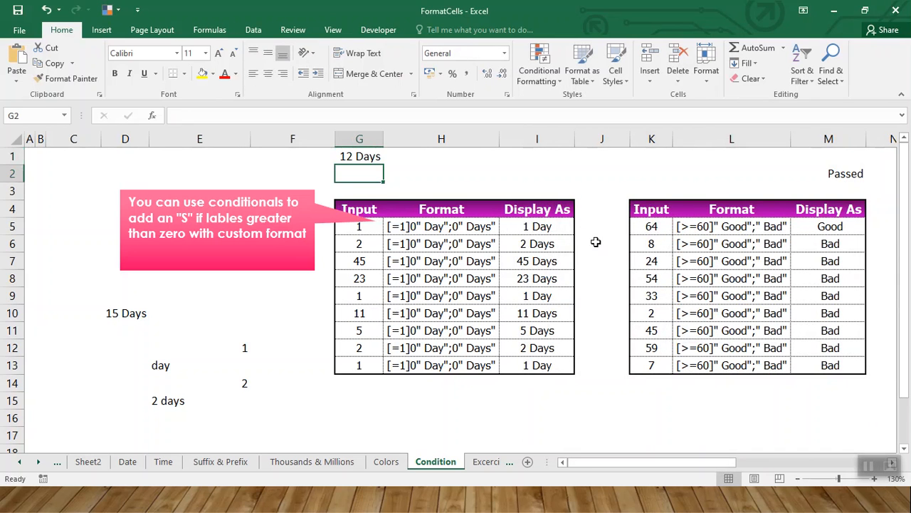
pyautogui.press('Up')
pyautogui.write('2')
pyautogui.press('Return')
# Step: Apply the custom number format [>=33]" Passed";" Failed" to the empty cell N2, beside the cell showing Passed
pyautogui.press('Right')
pyautogui.press('Right')
pyautogui.press('Right')
pyautogui.press('Right')
pyautogui.press('Right')
pyautogui.press('Right')
pyautogui.press('Right')
pyautogui.press('Right')
pyautogui.press('Right')
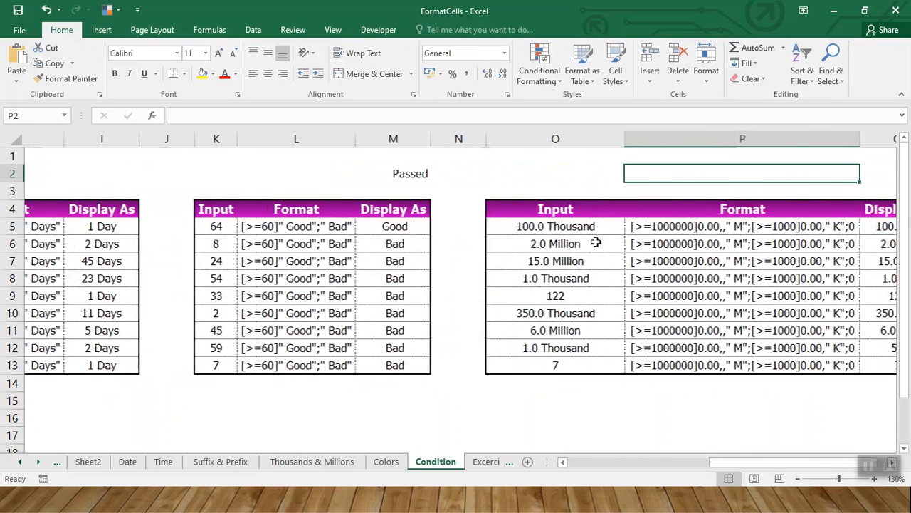
pyautogui.press('Left')
pyautogui.press('Left')
pyautogui.press('Right')
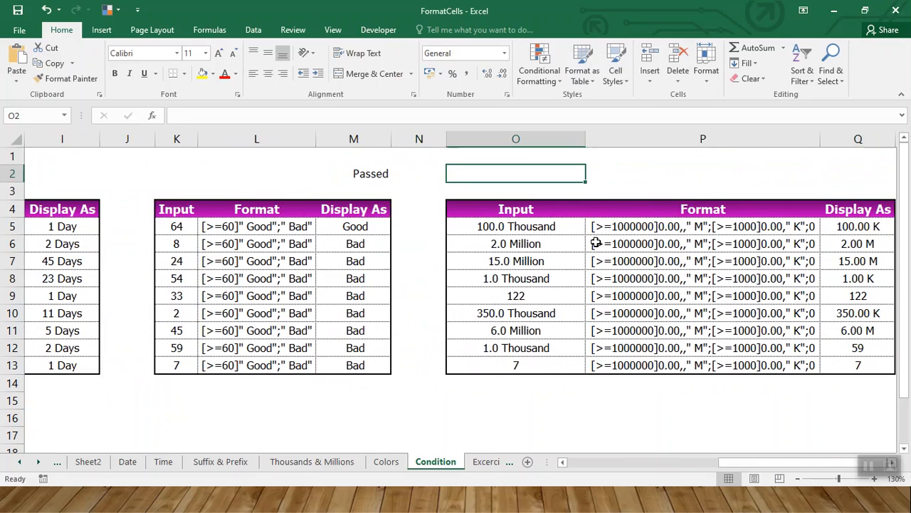
pyautogui.press('Left')
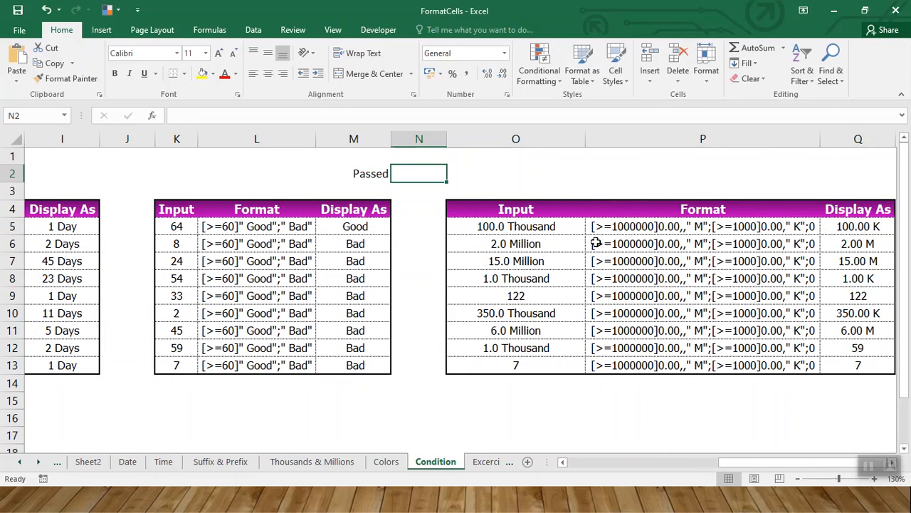
pyautogui.hotkey('ctrl', '1')
pyautogui.moveTo(195, 163); pyautogui.dragTo(544, 176)
pyautogui.click(450, 320)
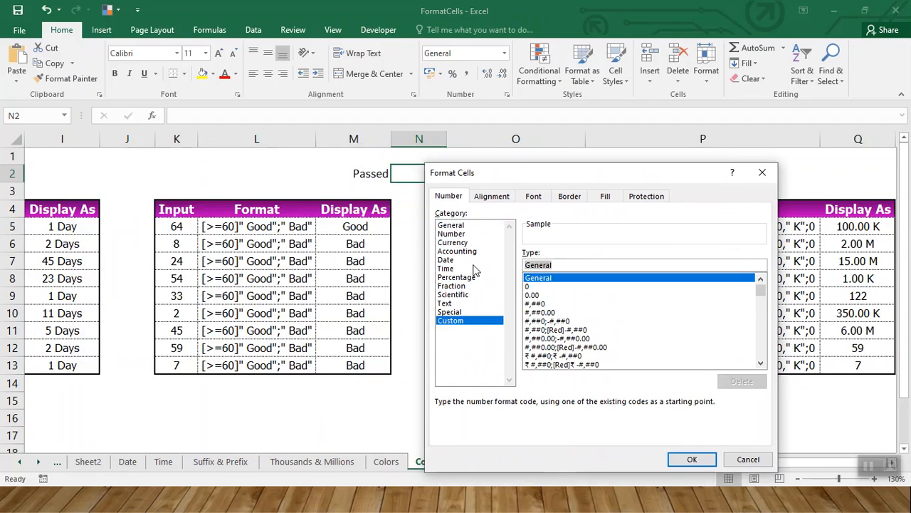
pyautogui.write('[')
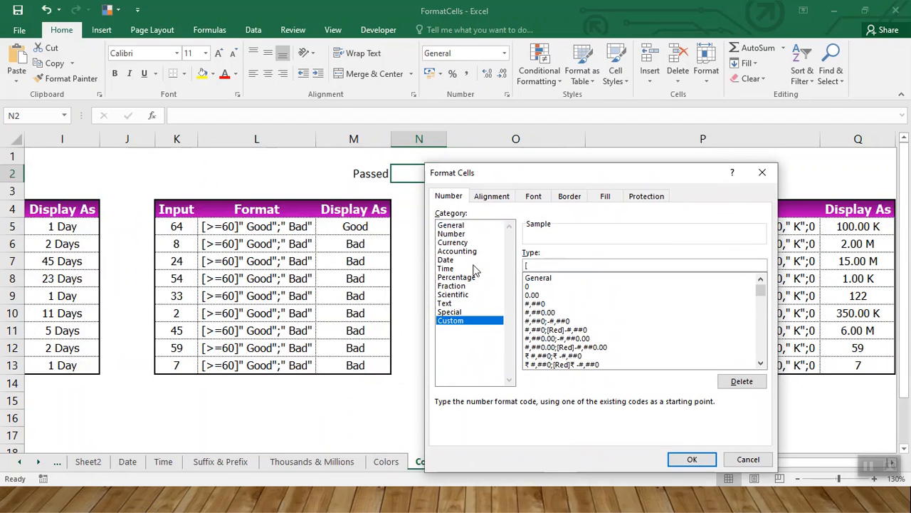
pyautogui.write('>=33]" Passed";" Bad')
pyautogui.press('BackSpace')
pyautogui.press('BackSpace')
pyautogui.press('BackSpace')
pyautogui.write('Ba')
pyautogui.press('BackSpace')
pyautogui.press('BackSpace')
pyautogui.write('Failed"')
pyautogui.press('Return')
# Step: Test the pass/fail format in cell N2 by entering 12 and then 50
pyautogui.write('12')
pyautogui.press('Return')
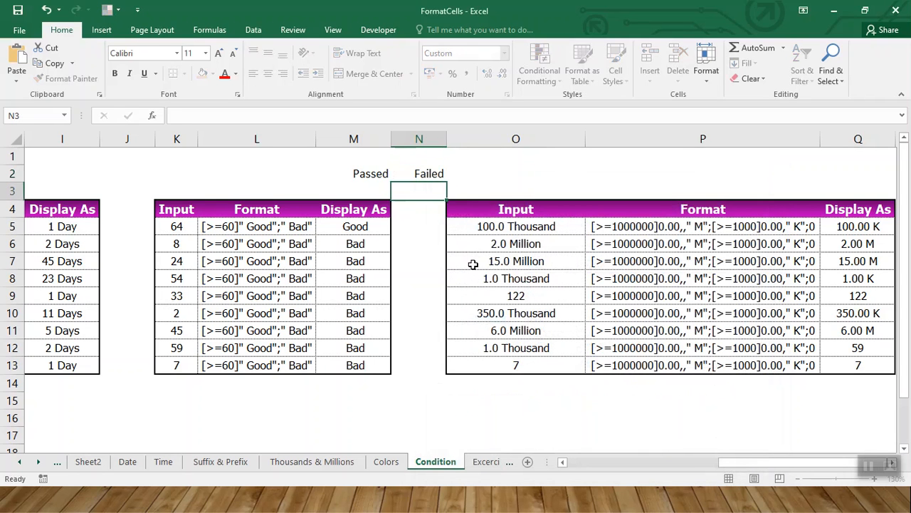
pyautogui.press('Up')
pyautogui.write('50')
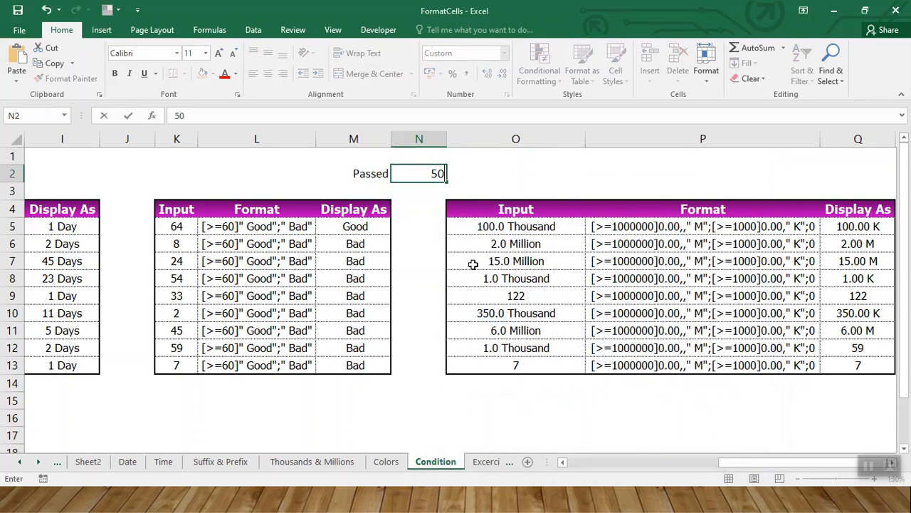
pyautogui.press('Return')
# Step: Enter 1000 in cell S5, beside the thousands and millions table, and replace it with 100000
pyautogui.press('Right')
pyautogui.press('Right')
pyautogui.press('Right')
pyautogui.press('Right')
pyautogui.press('Right')
pyautogui.press('Right')
pyautogui.press('Right')
pyautogui.press('Right')
pyautogui.press('Right')
pyautogui.press('Right')
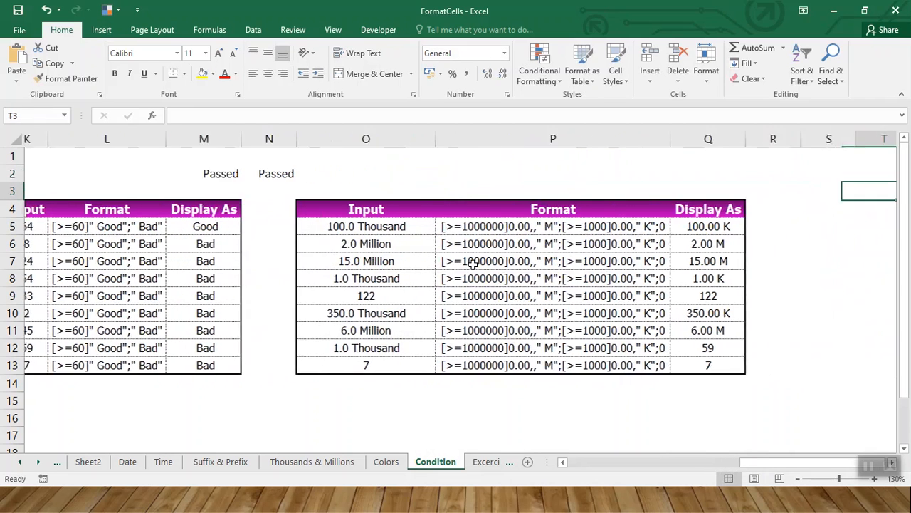
pyautogui.press('Left')
pyautogui.press('Left')
pyautogui.press('Left')
pyautogui.press('Left')
pyautogui.press('Left')
pyautogui.press('Left')
pyautogui.press('Left')
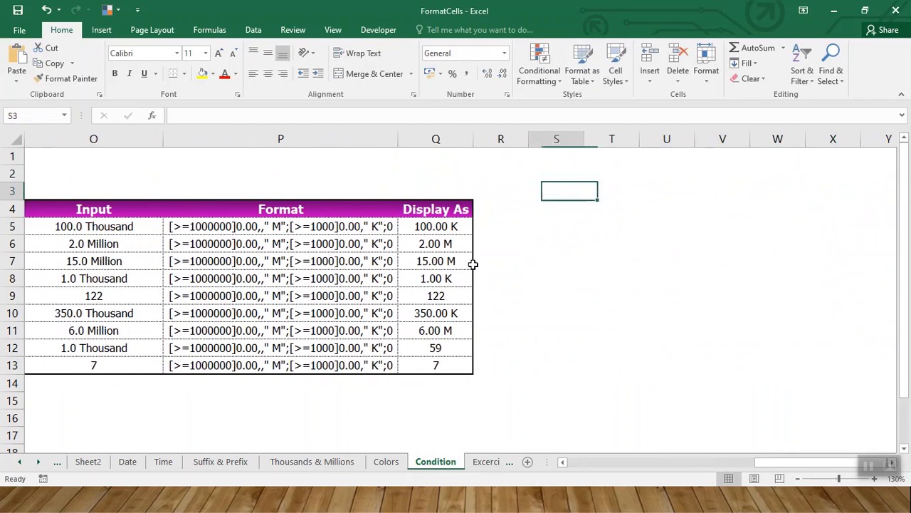
pyautogui.press('Down')
pyautogui.press('Down')
pyautogui.press('Right')
pyautogui.press('Right')
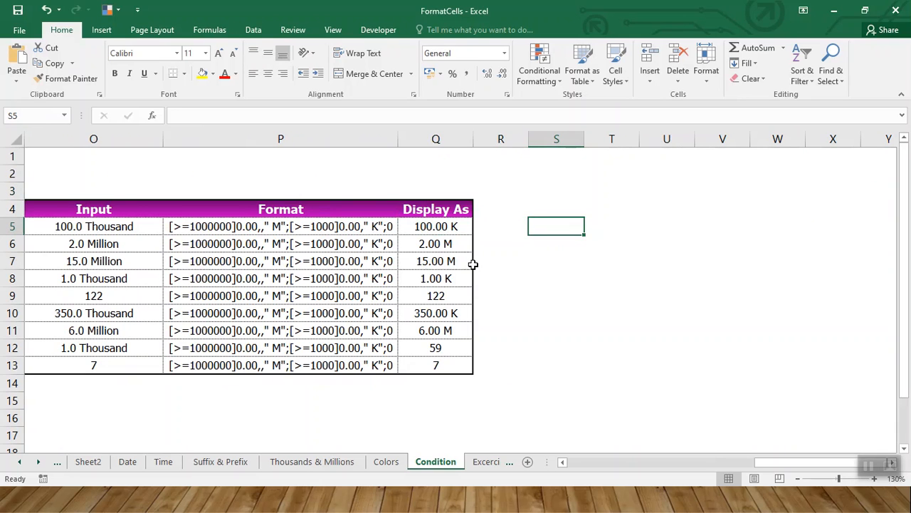
pyautogui.write('1000')
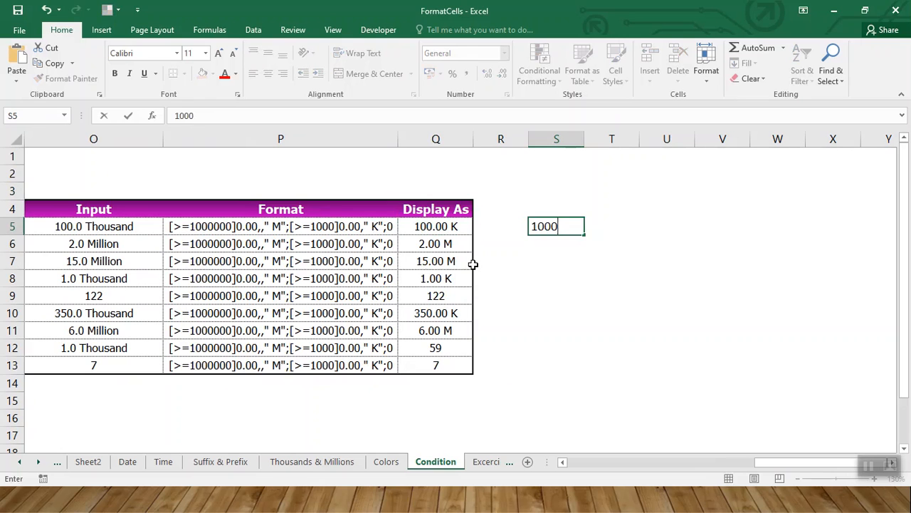
pyautogui.press('Return')
pyautogui.press('Up')
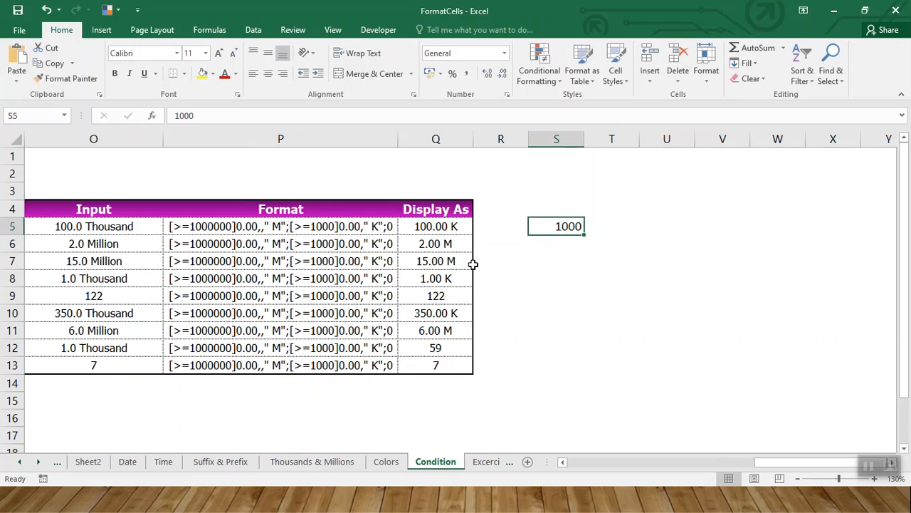
pyautogui.write('100000')
pyautogui.press('Return')
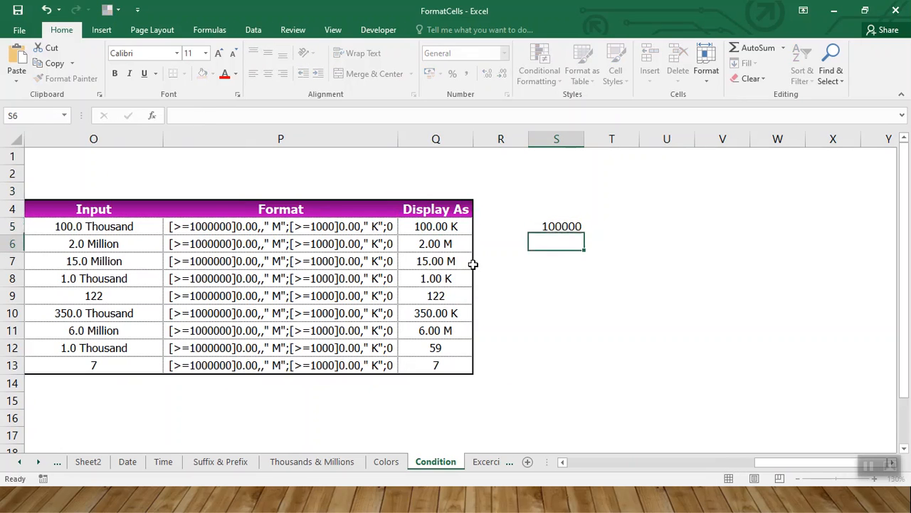
# Step: Apply the custom number format [>=1000000]0.0,, "M";[>=1000]0.0, "K";0 to cell S5
pyautogui.press('Up')
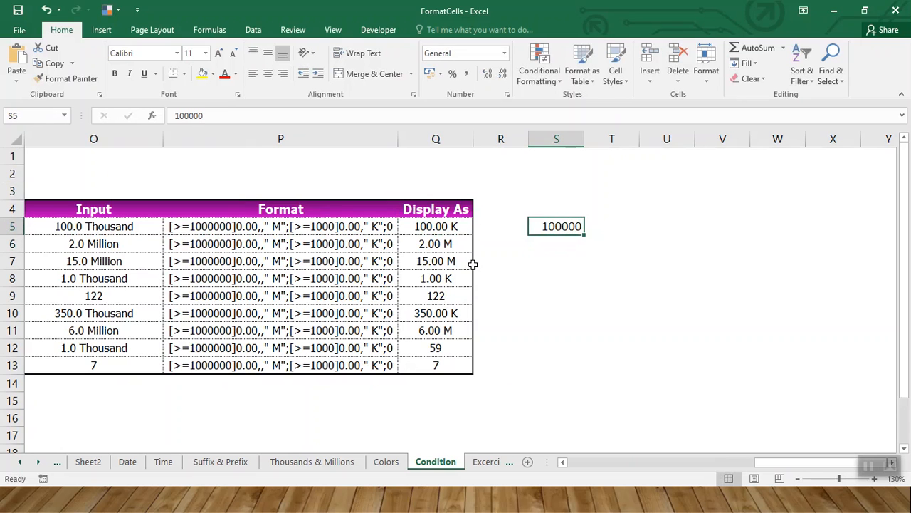
pyautogui.rightClick(566, 227)
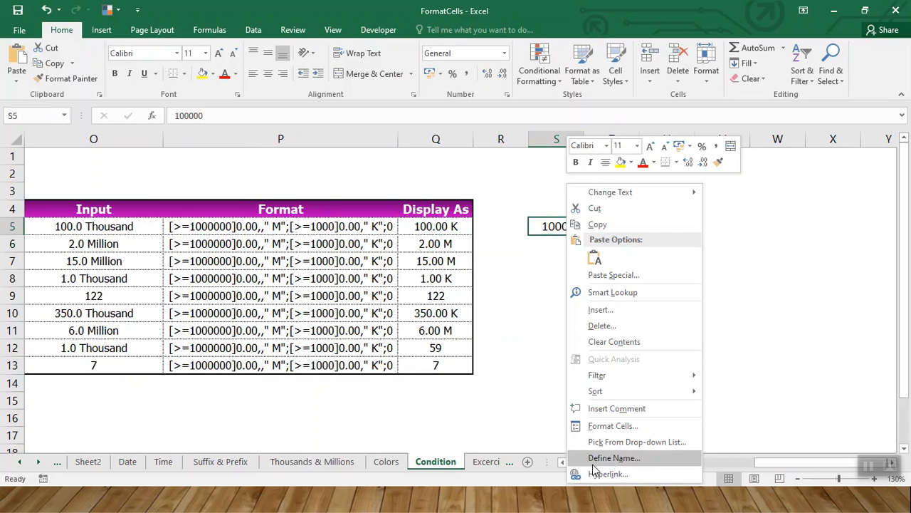
pyautogui.click(601, 423)
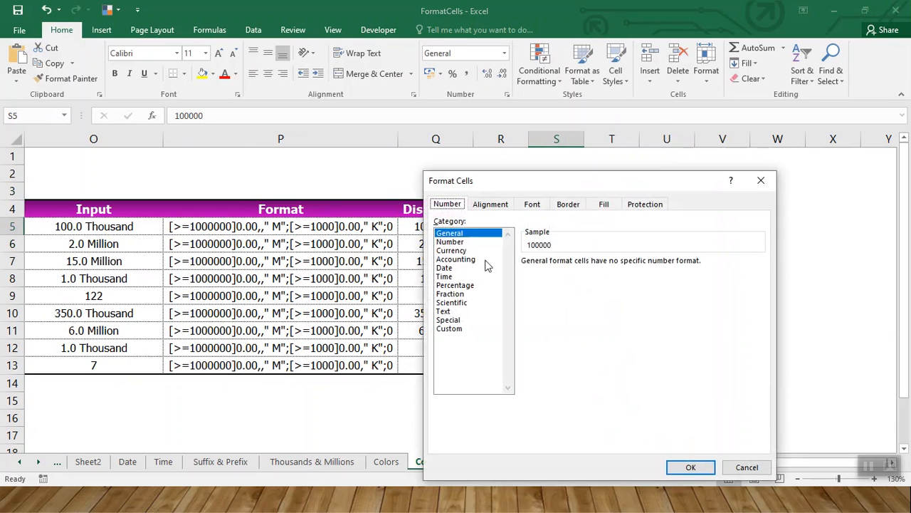
pyautogui.click(458, 328)
pyautogui.moveTo(556, 276); pyautogui.dragTo(497, 271)
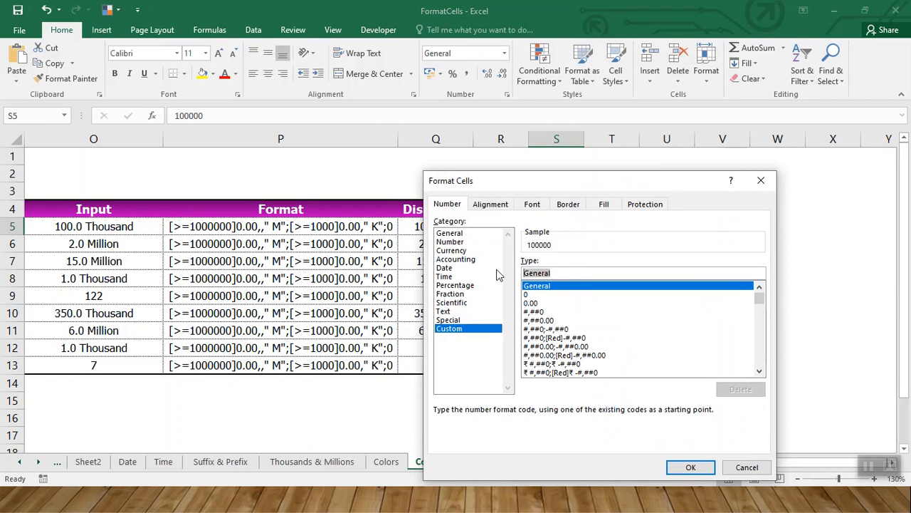
pyautogui.write('[>')
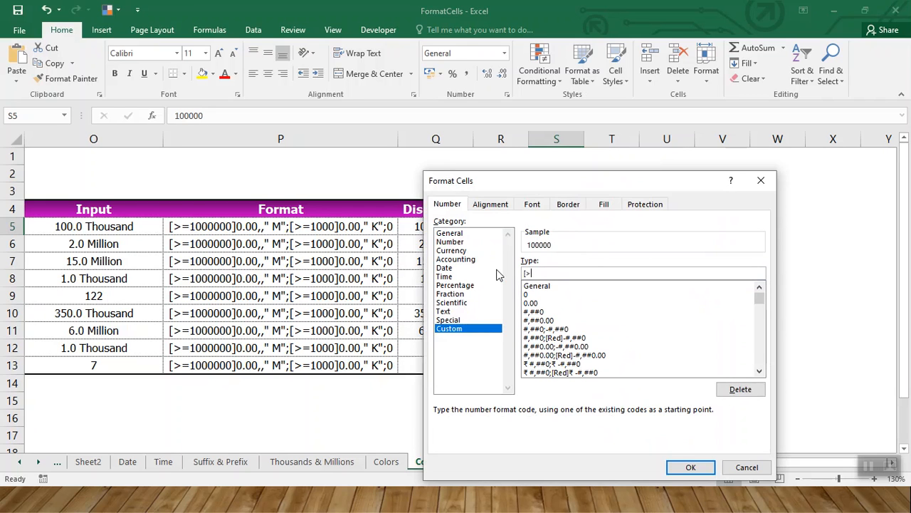
pyautogui.write('=1000000]0.0,, "M";')
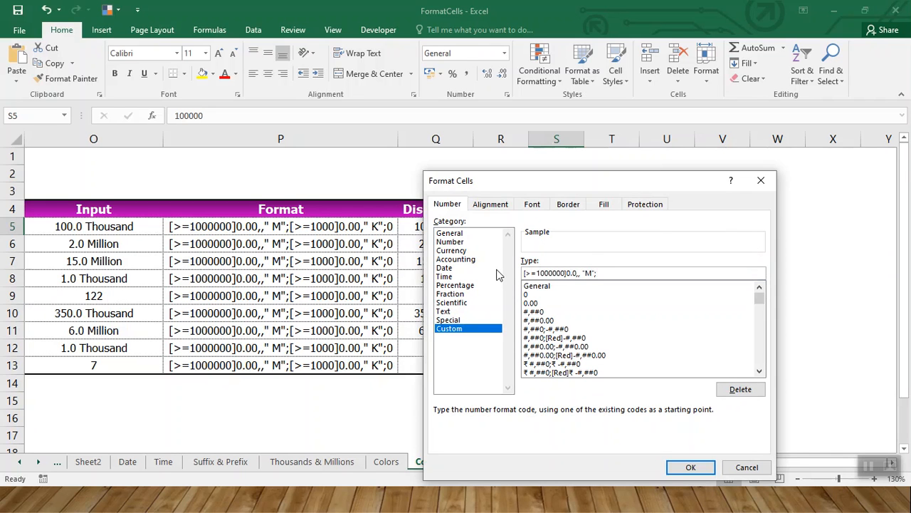
pyautogui.write('[>=1000]0.0,"K",0')
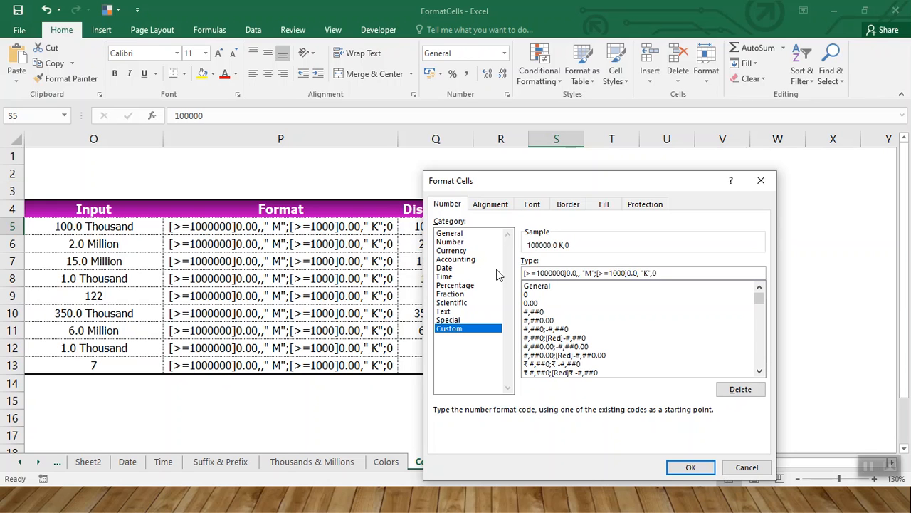
pyautogui.press('BackSpace')
pyautogui.press('BackSpace')
pyautogui.write(';')
pyautogui.write('0')
pyautogui.press('Return')
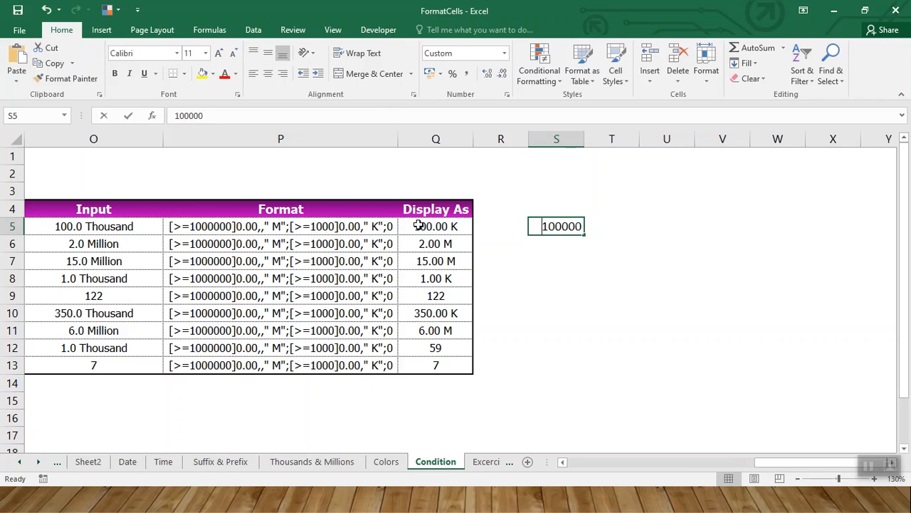
# Step: Test the M/K format in cell S5 by changing its value to 1000000, 100 and finally 1000
pyautogui.press('F2')
pyautogui.write('0')
pyautogui.hotkey('ctrl', 'Return')
pyautogui.press('Return')
pyautogui.press('Up')
pyautogui.press('F2')
pyautogui.press('BackSpace')
pyautogui.press('BackSpace')
pyautogui.press('BackSpace')
pyautogui.press('BackSpace')
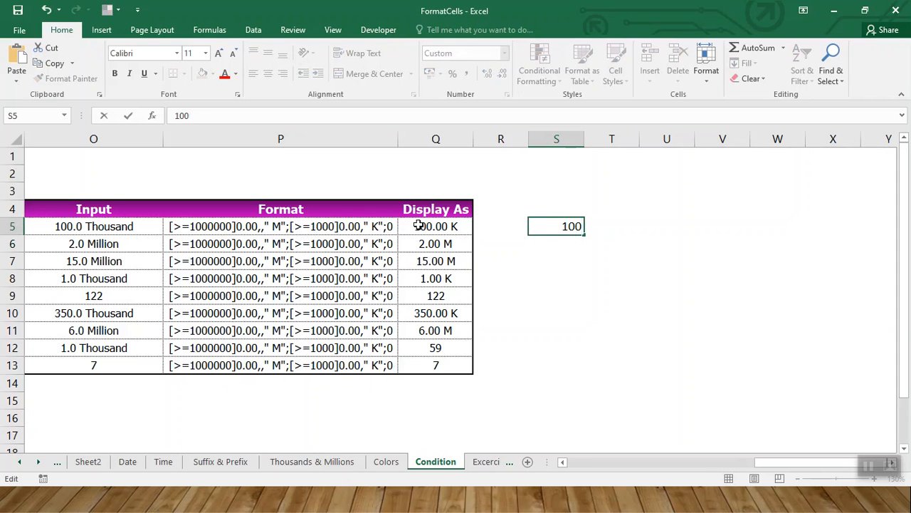
pyautogui.press('Return')
pyautogui.press('Up')
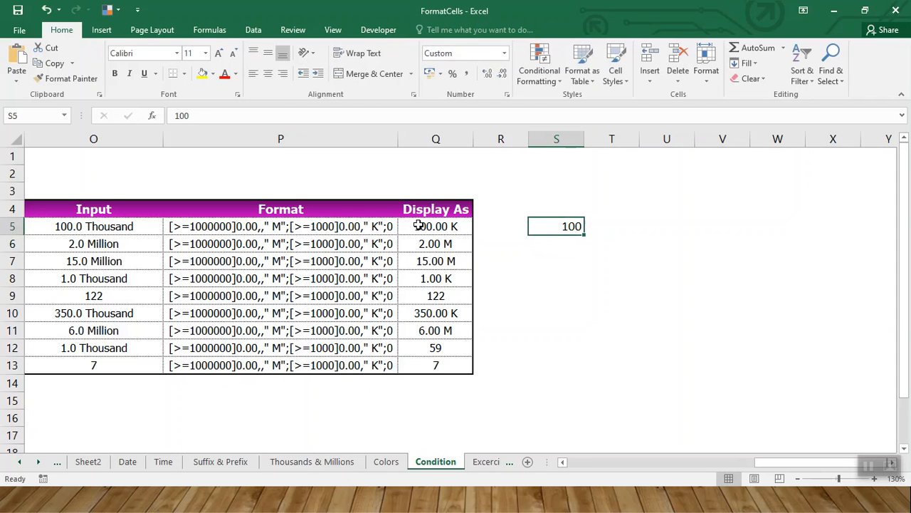
pyautogui.press('F2')
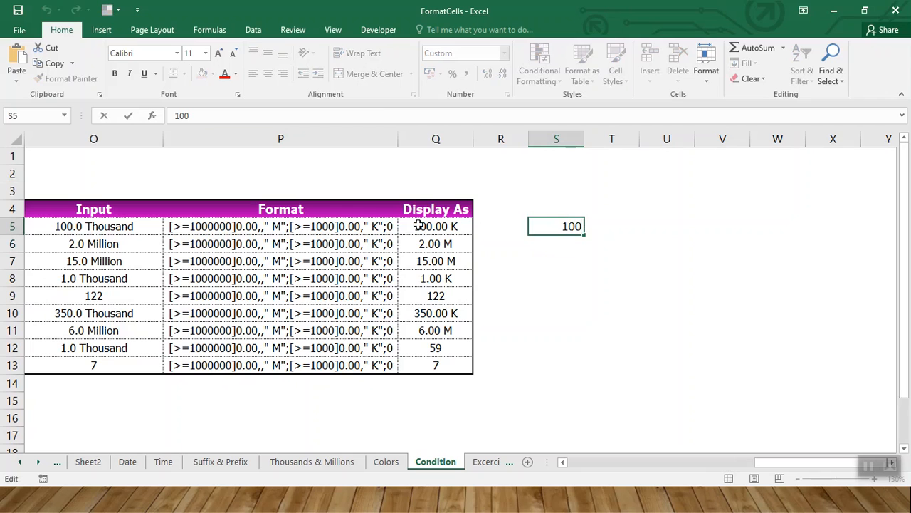
pyautogui.write('0')
pyautogui.press('Return')
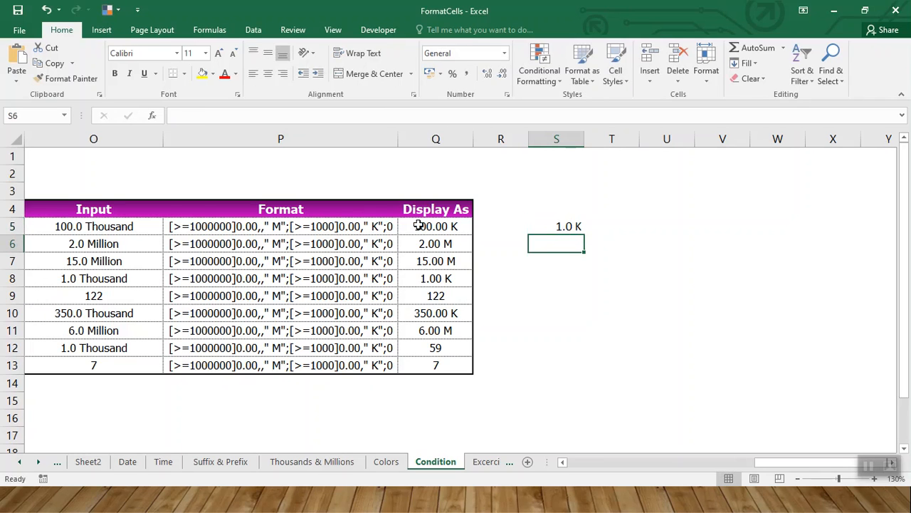